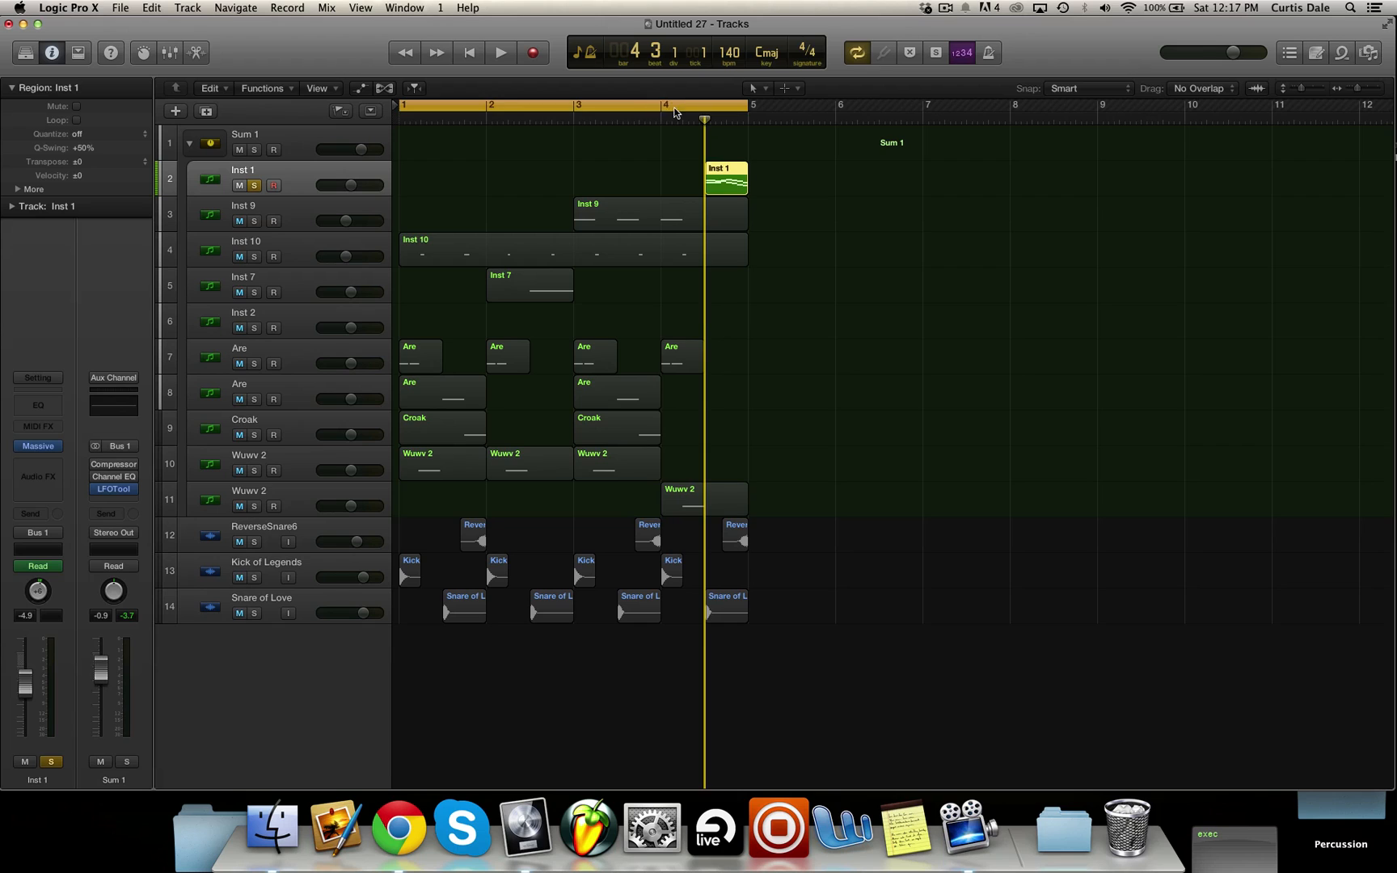
# Turn off the cycle and play the soloed Inst 1 region from bar 4 beat 3
pyautogui.click(696, 123)
pyautogui.press('space')
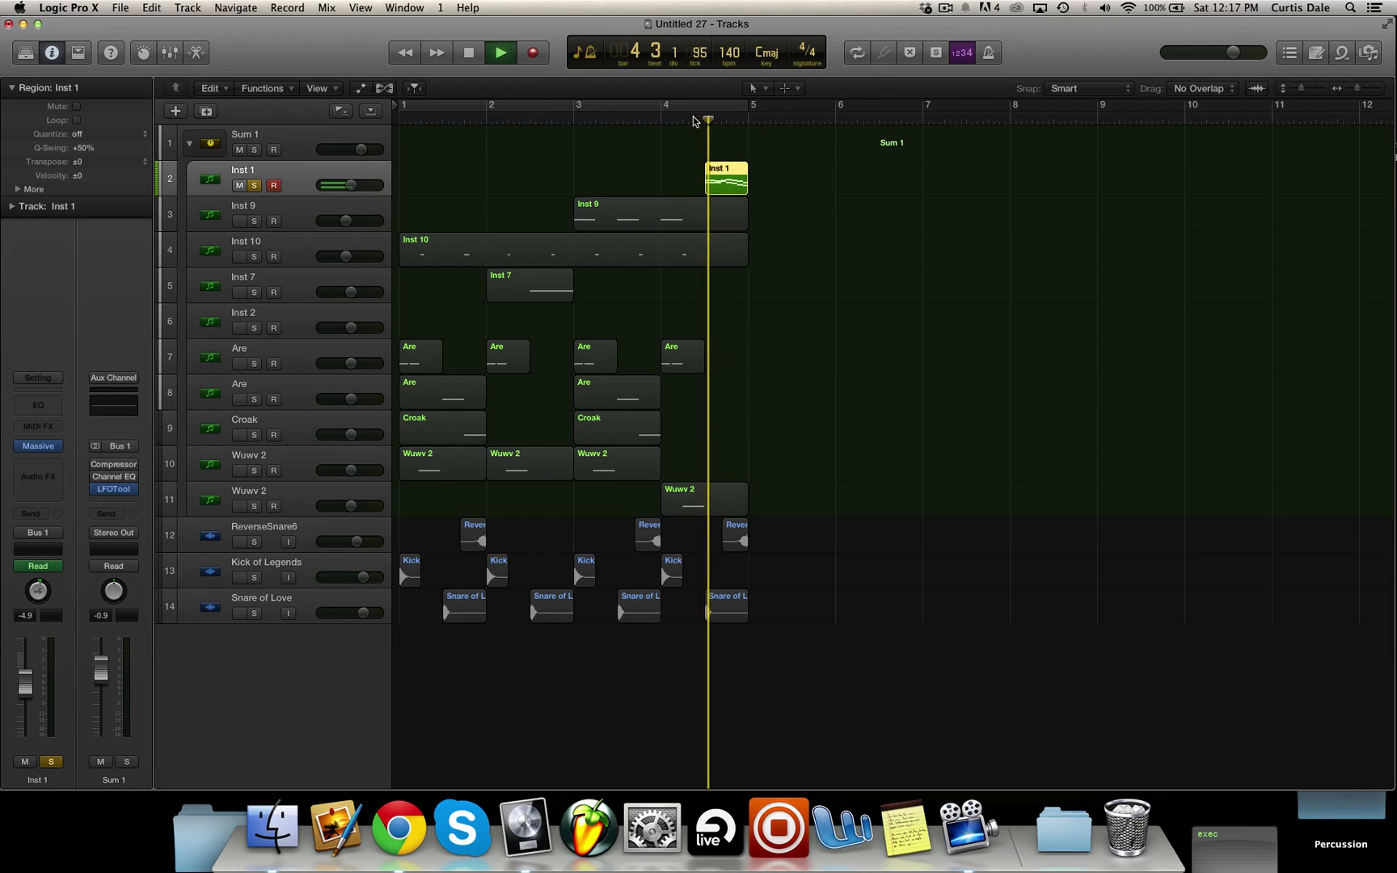
pyautogui.press('space')
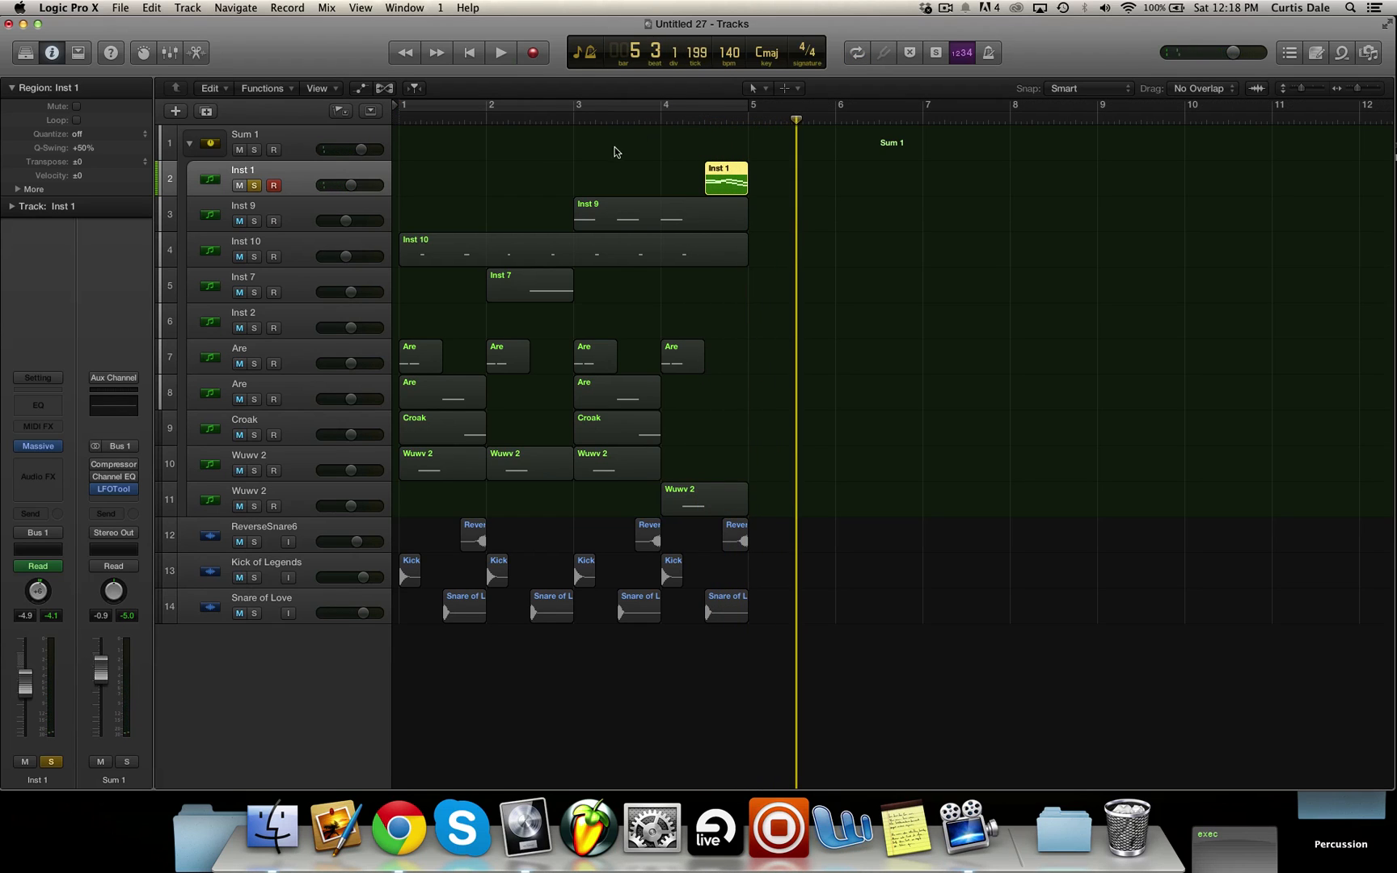
# Unsolo the Inst 1 track and collapse the Sum 1 track stack
pyautogui.click(254, 185)
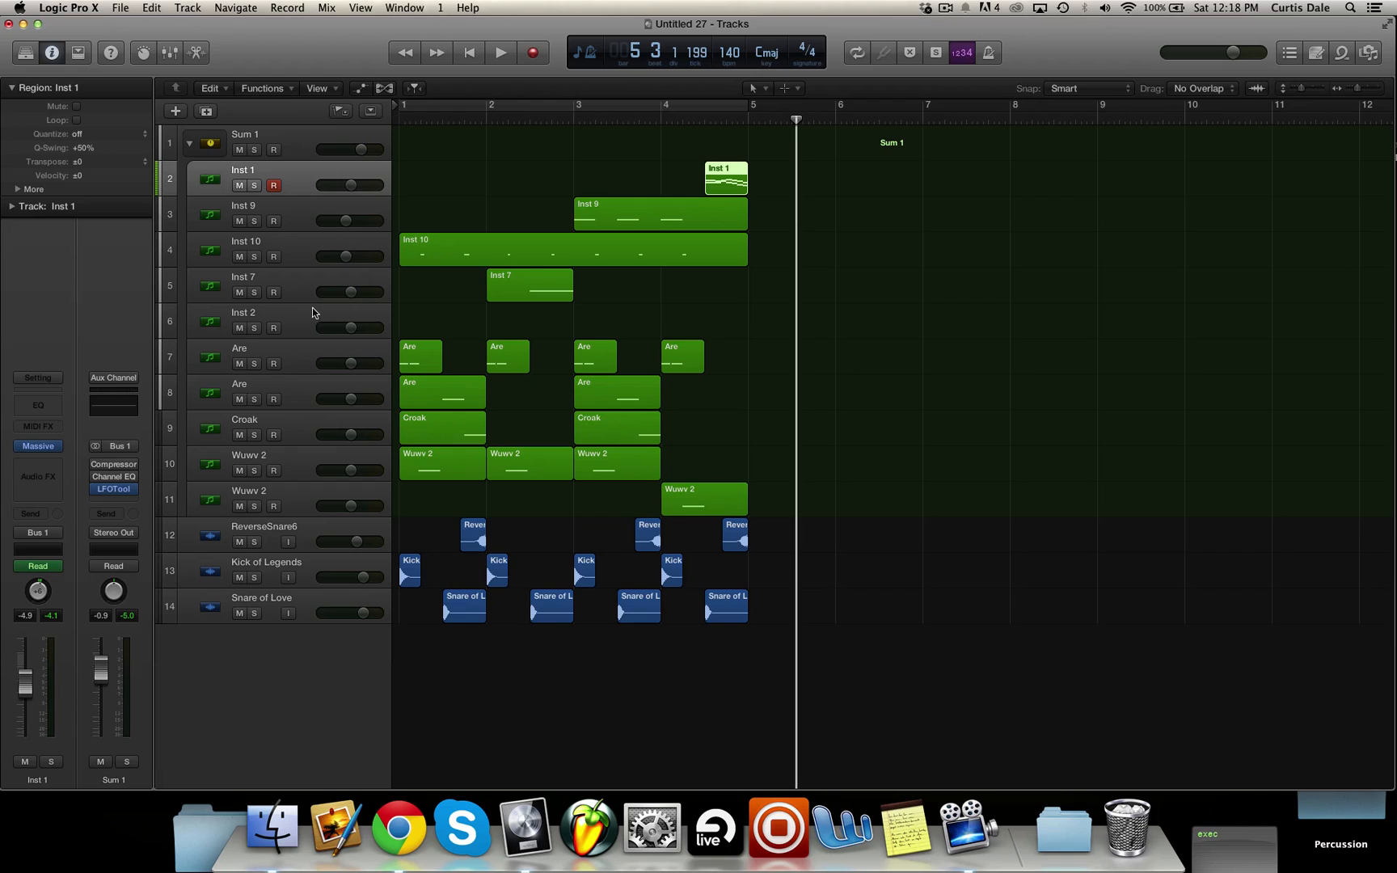
pyautogui.click(186, 144)
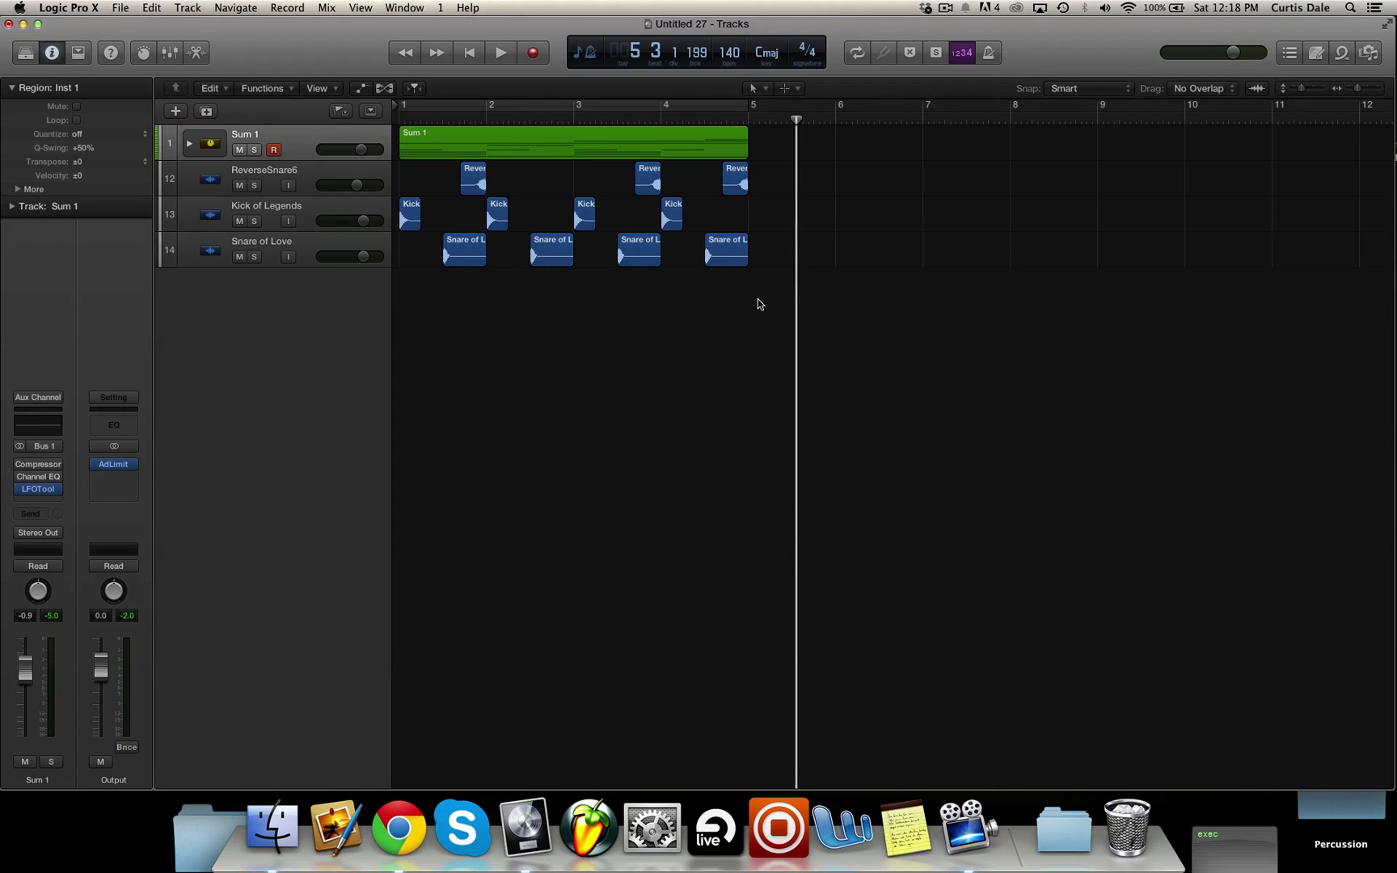
pyautogui.press('space')
pyautogui.press('space')
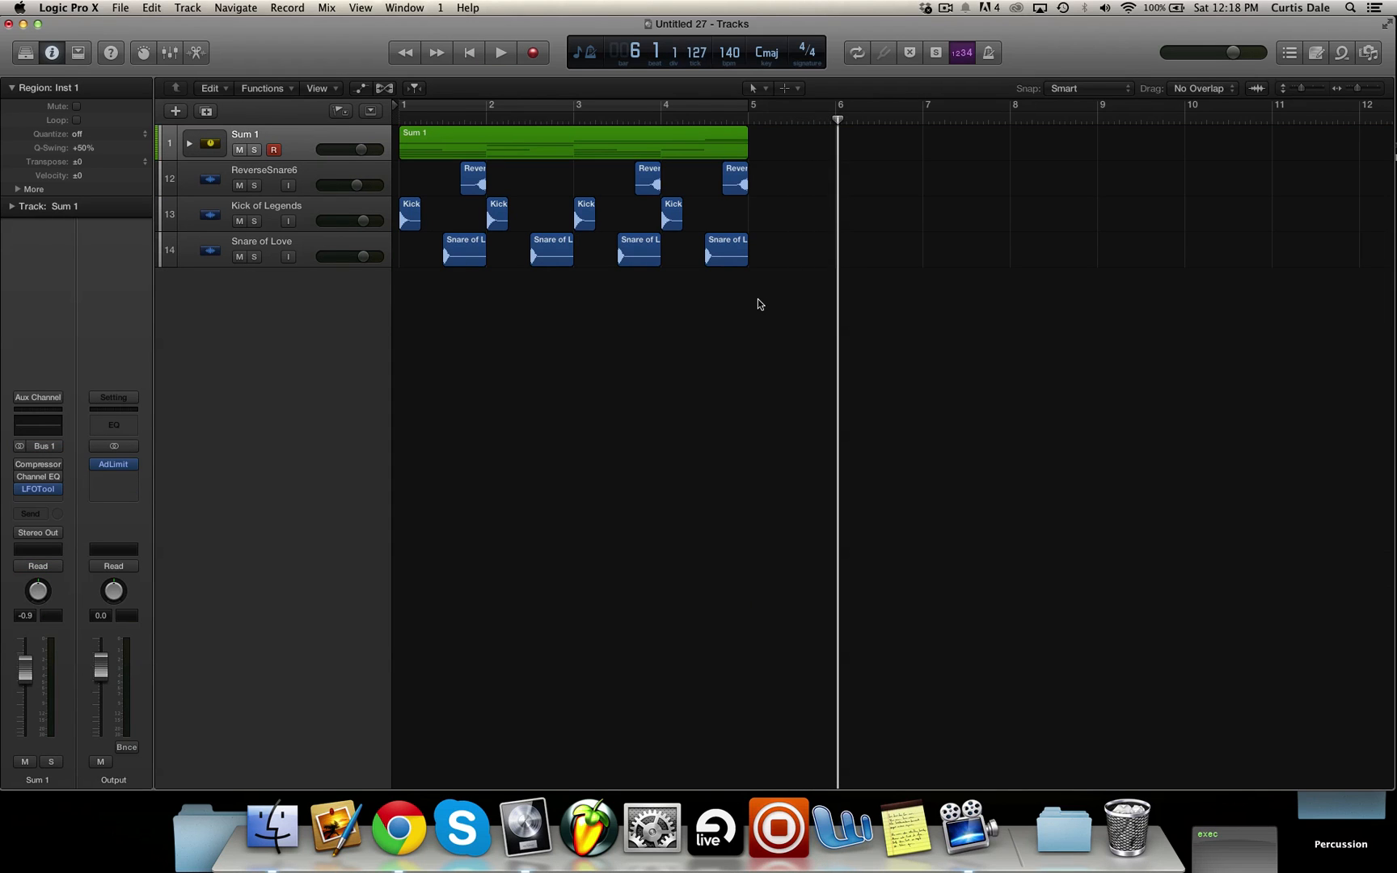
# Turn on the cycle over bars 1 to 5 and play the start of the full loop
pyautogui.click(668, 105)
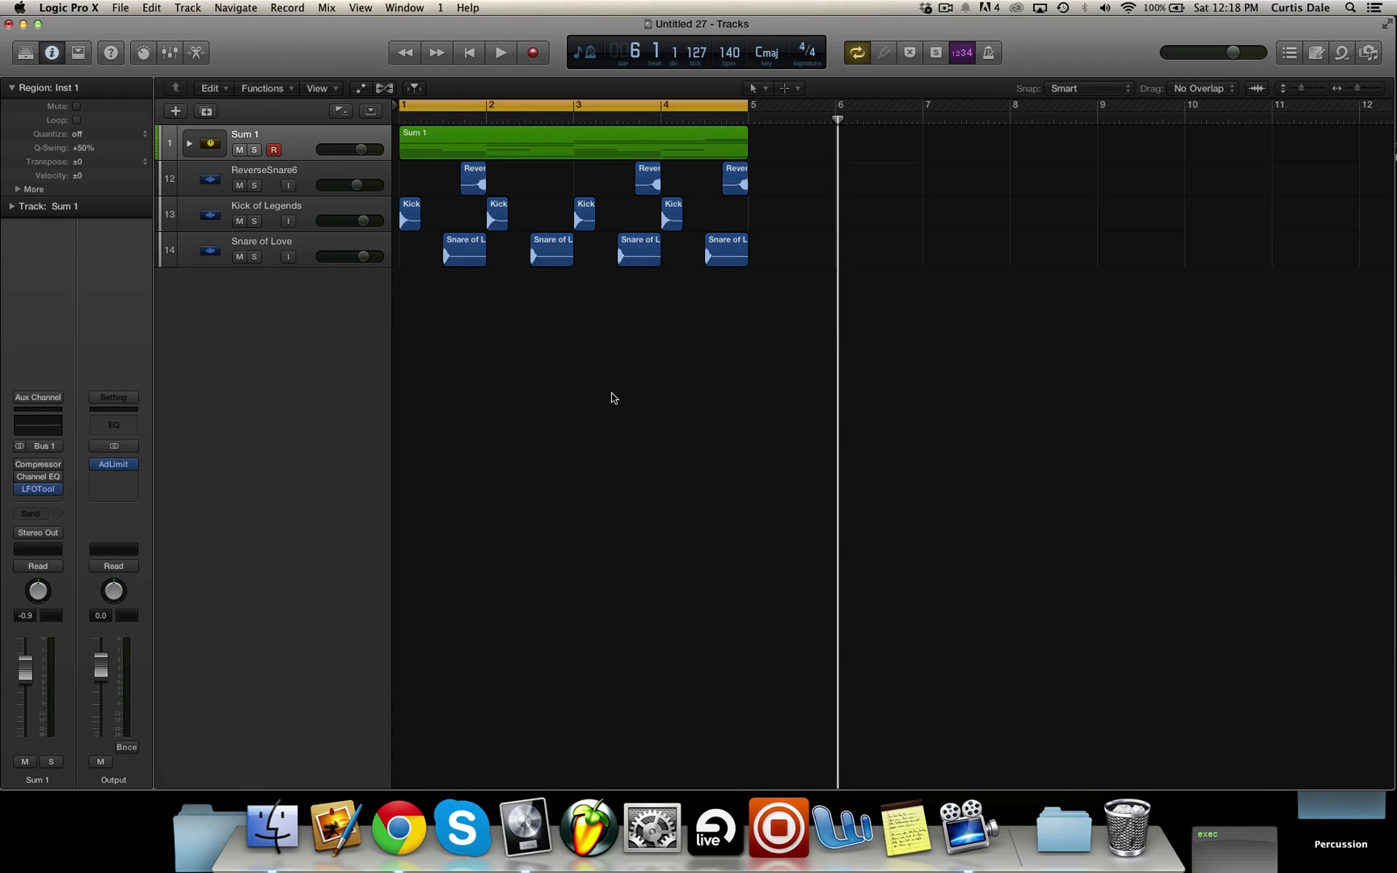
pyautogui.press('space')
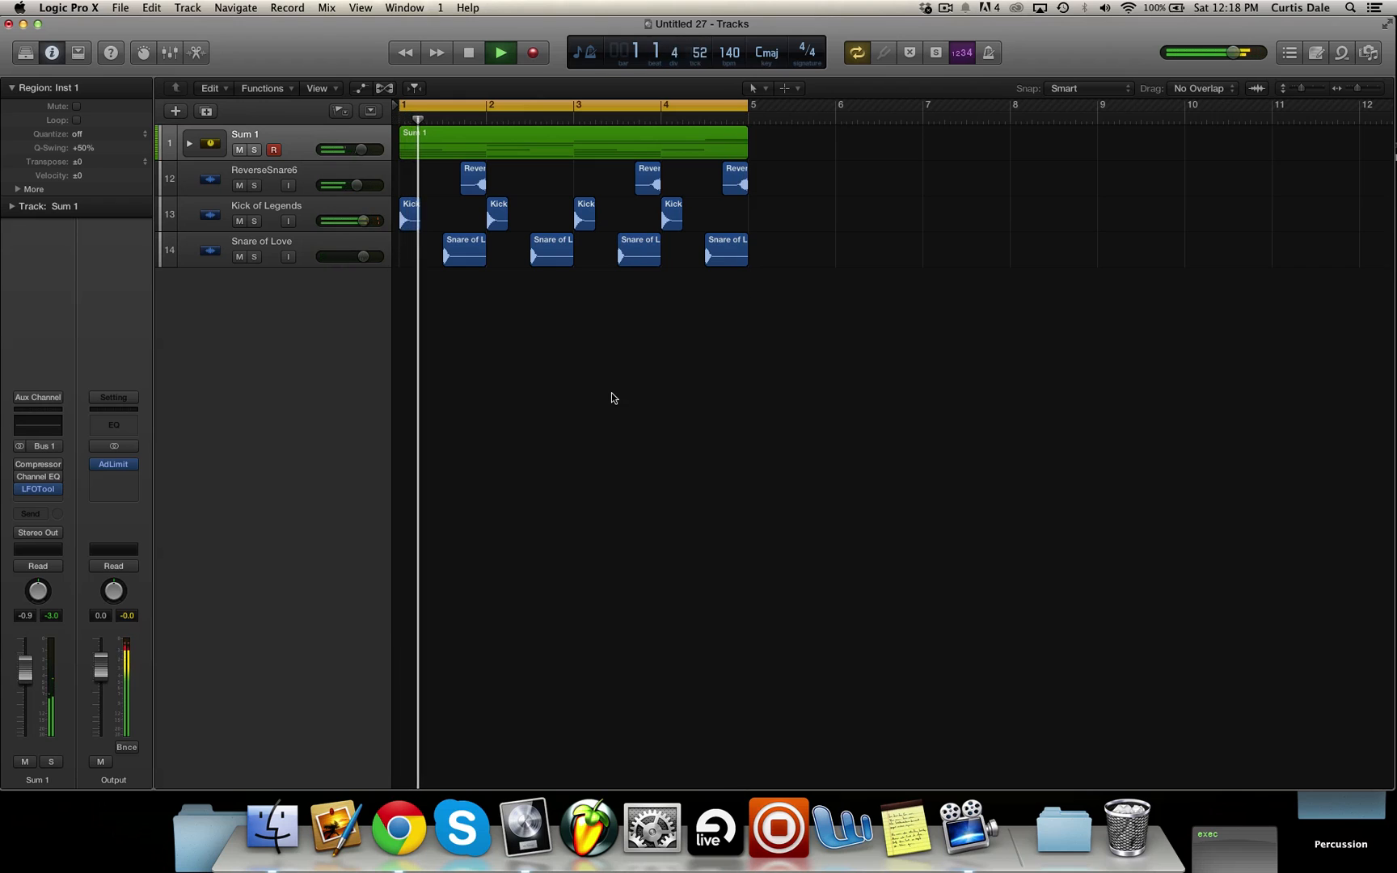
pyautogui.press('space')
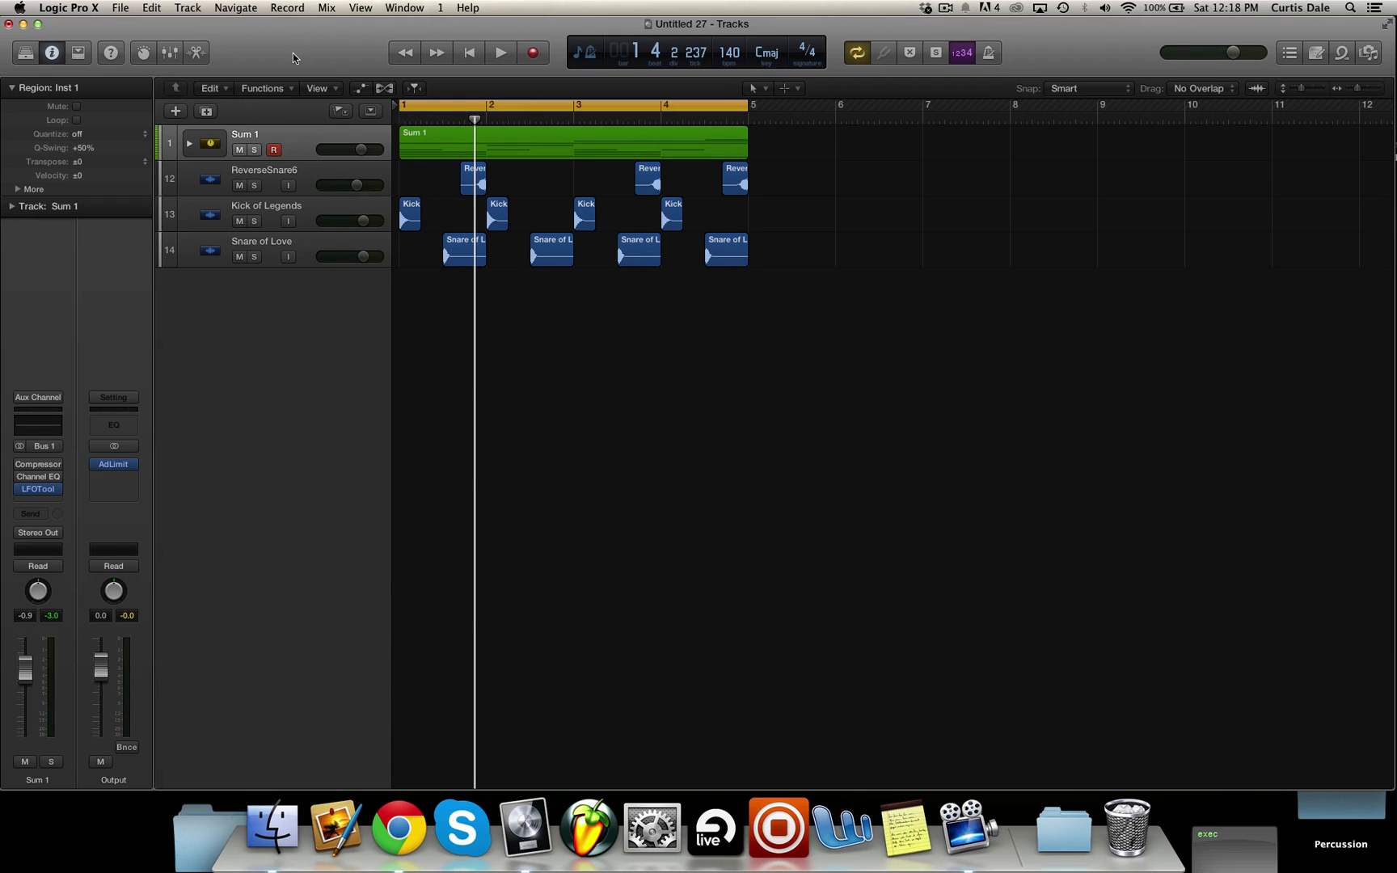
# Expand the Sum 1 stack and mute tracks 3 to 11 except the empty Inst 2, then play Inst 1 with the drums
pyautogui.click(188, 144)
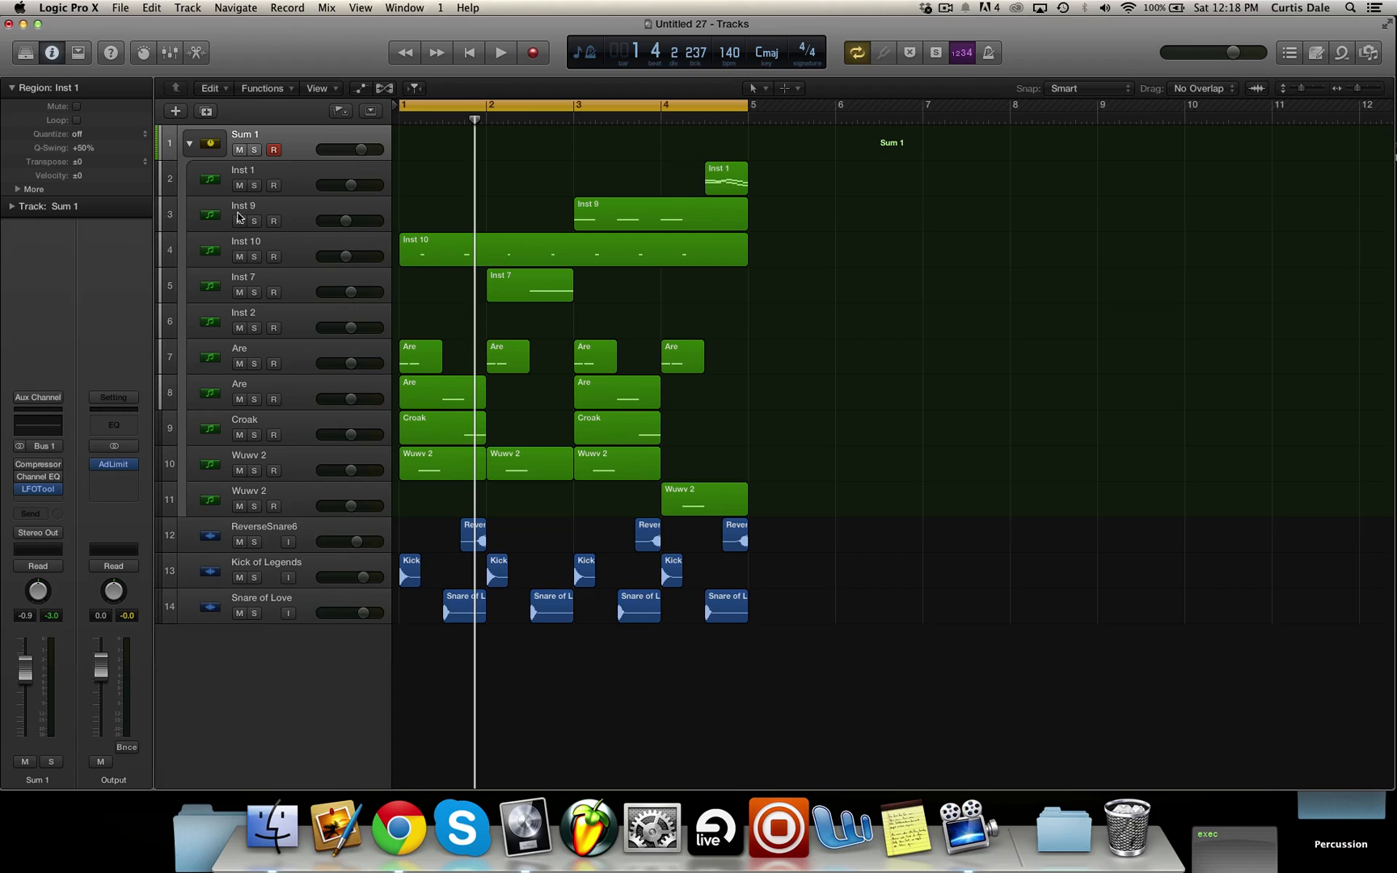
pyautogui.moveTo(240, 220); pyautogui.dragTo(240, 483)
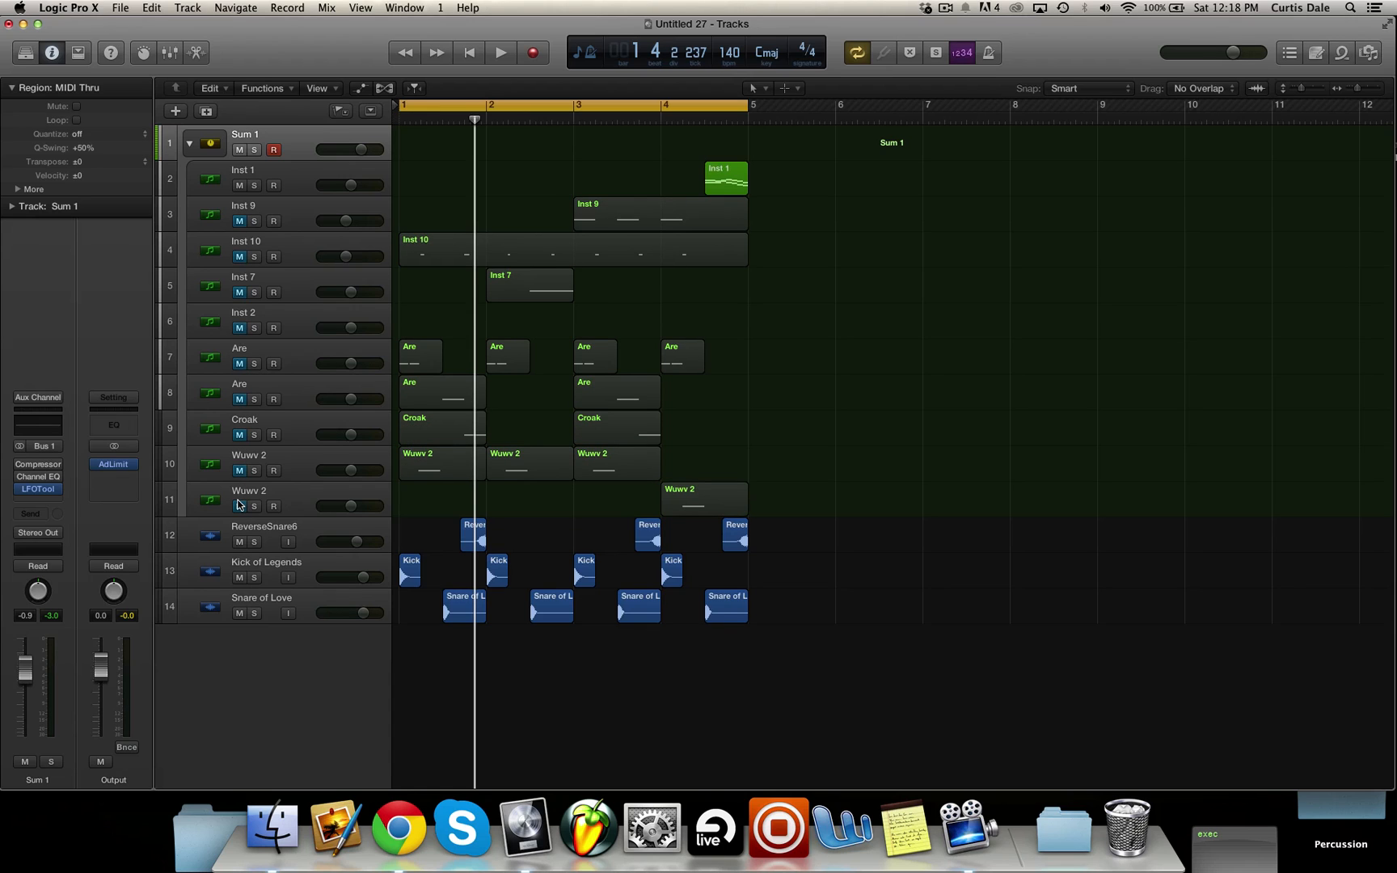
pyautogui.click(640, 123)
pyautogui.press('space')
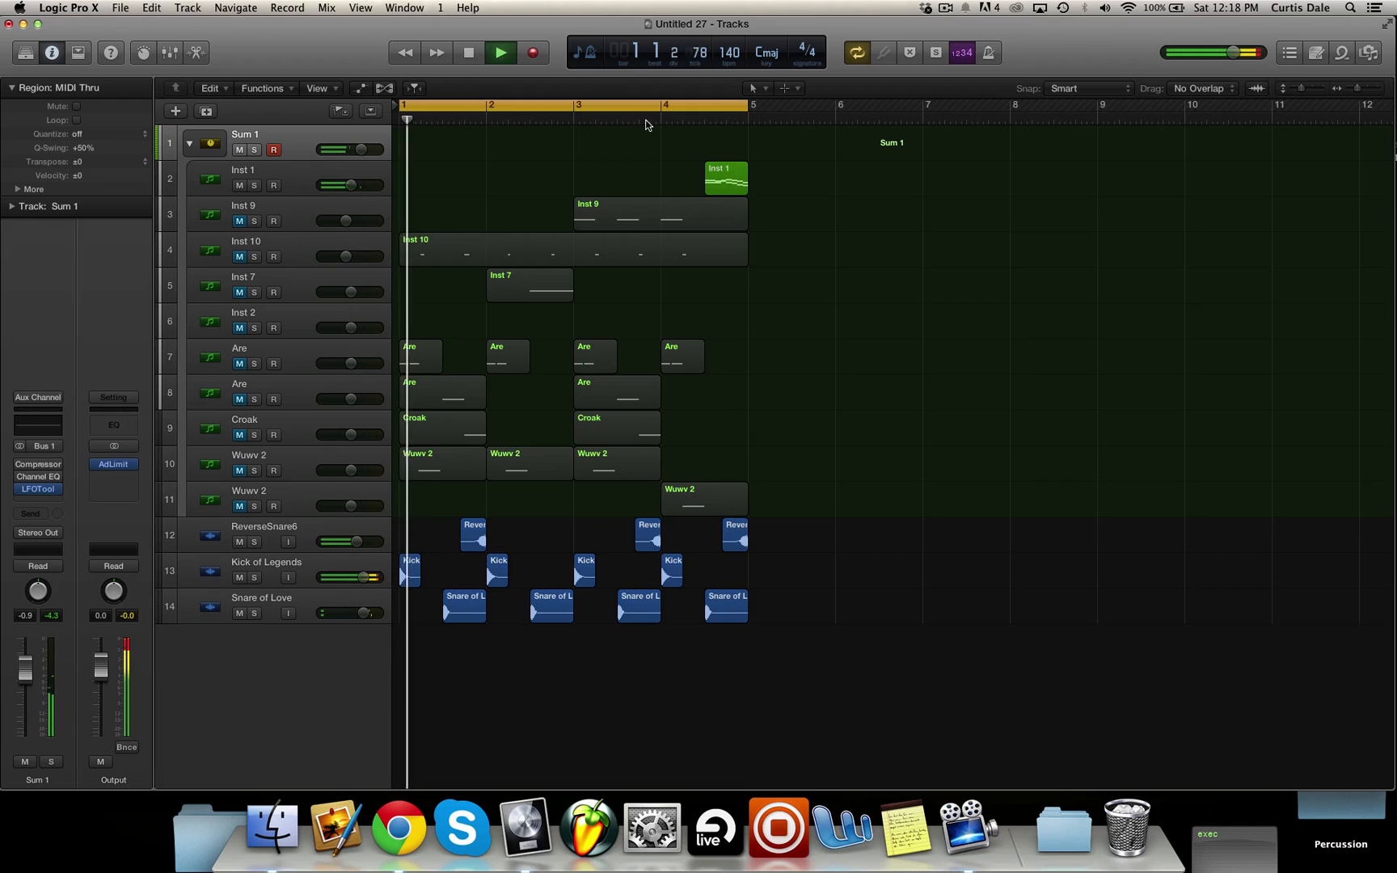
pyautogui.press('space')
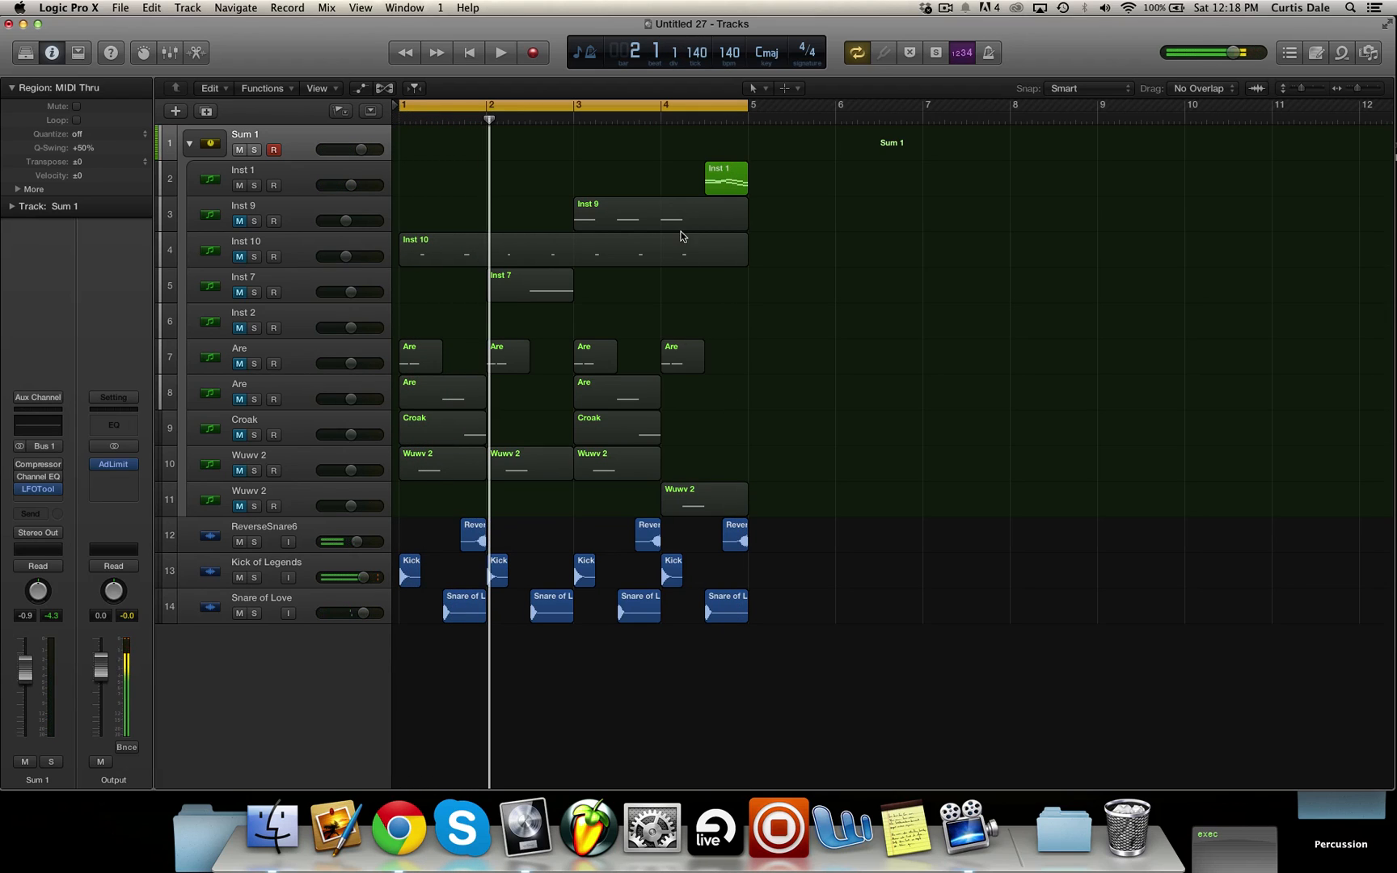
# Unmute the Sum 1 instrument tracks and collapse the stack again
pyautogui.click(605, 261)
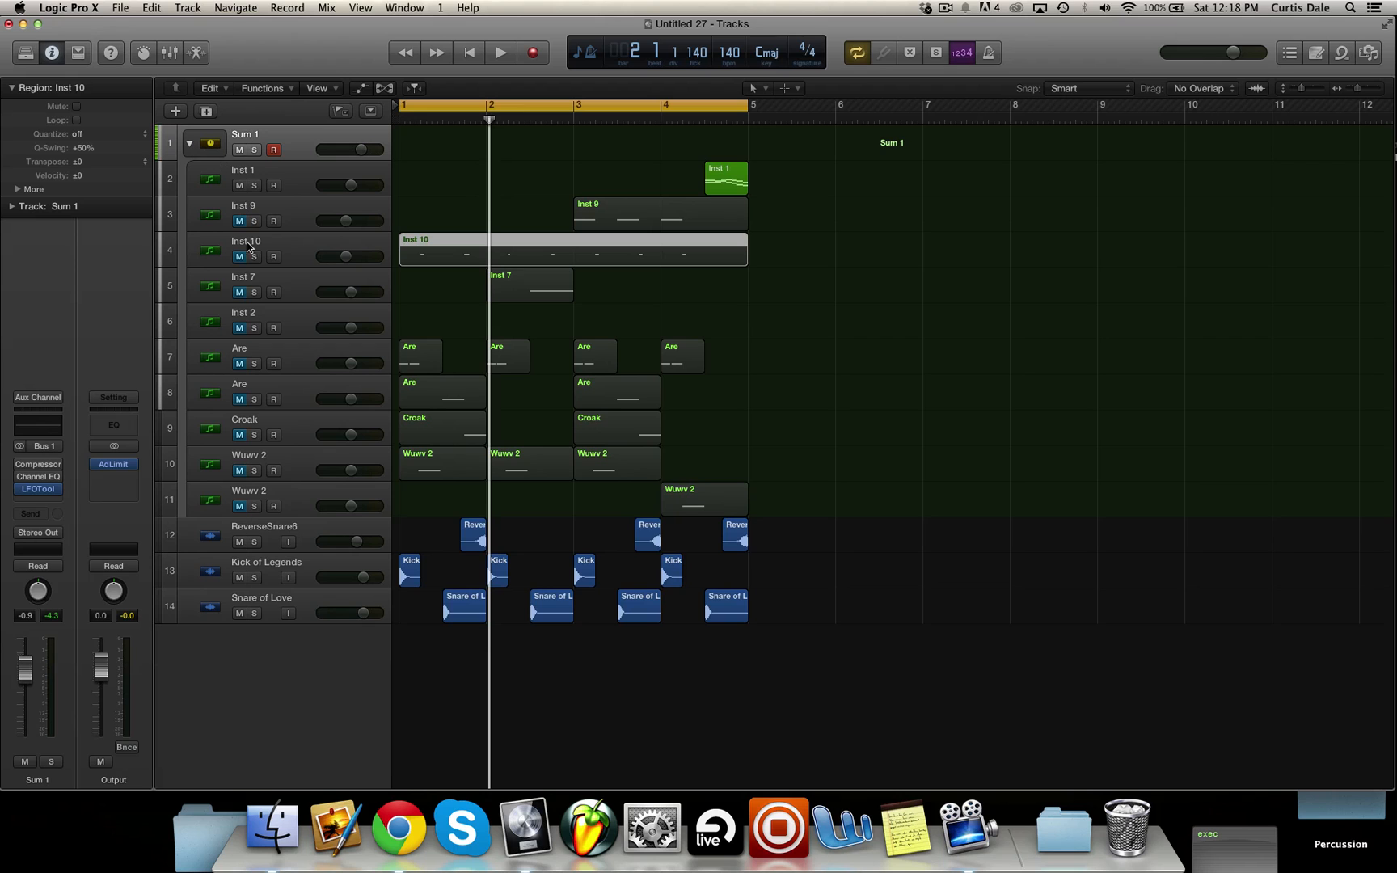
pyautogui.moveTo(239, 221); pyautogui.dragTo(239, 491)
pyautogui.click(190, 144)
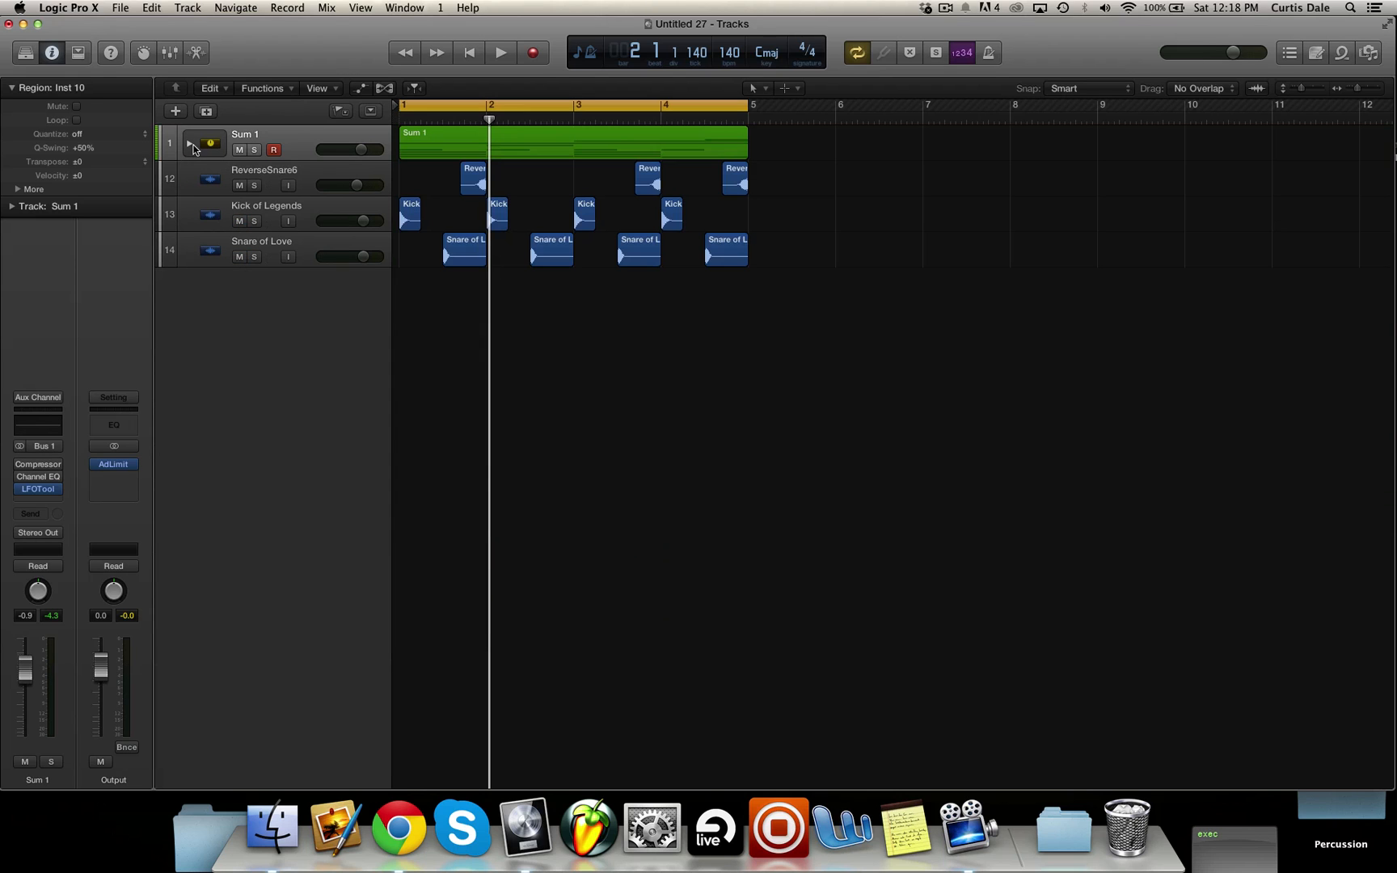
# Switch to Finder and search all files for "ride of"
pyautogui.click(265, 815)
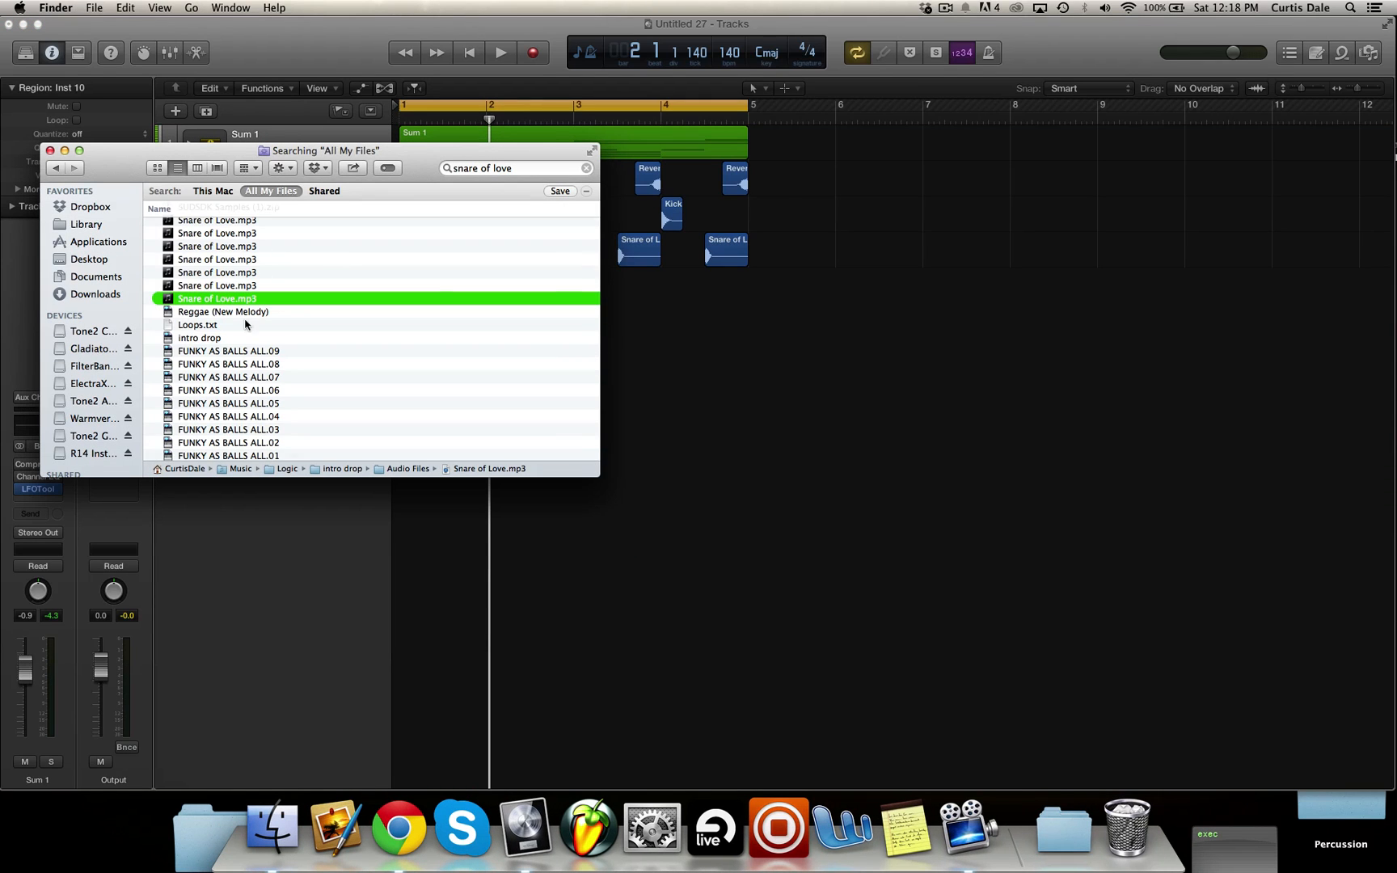
pyautogui.scroll(4, 245, 324)
pyautogui.scroll(-9, 247, 324)
pyautogui.moveTo(544, 169); pyautogui.dragTo(322, 159)
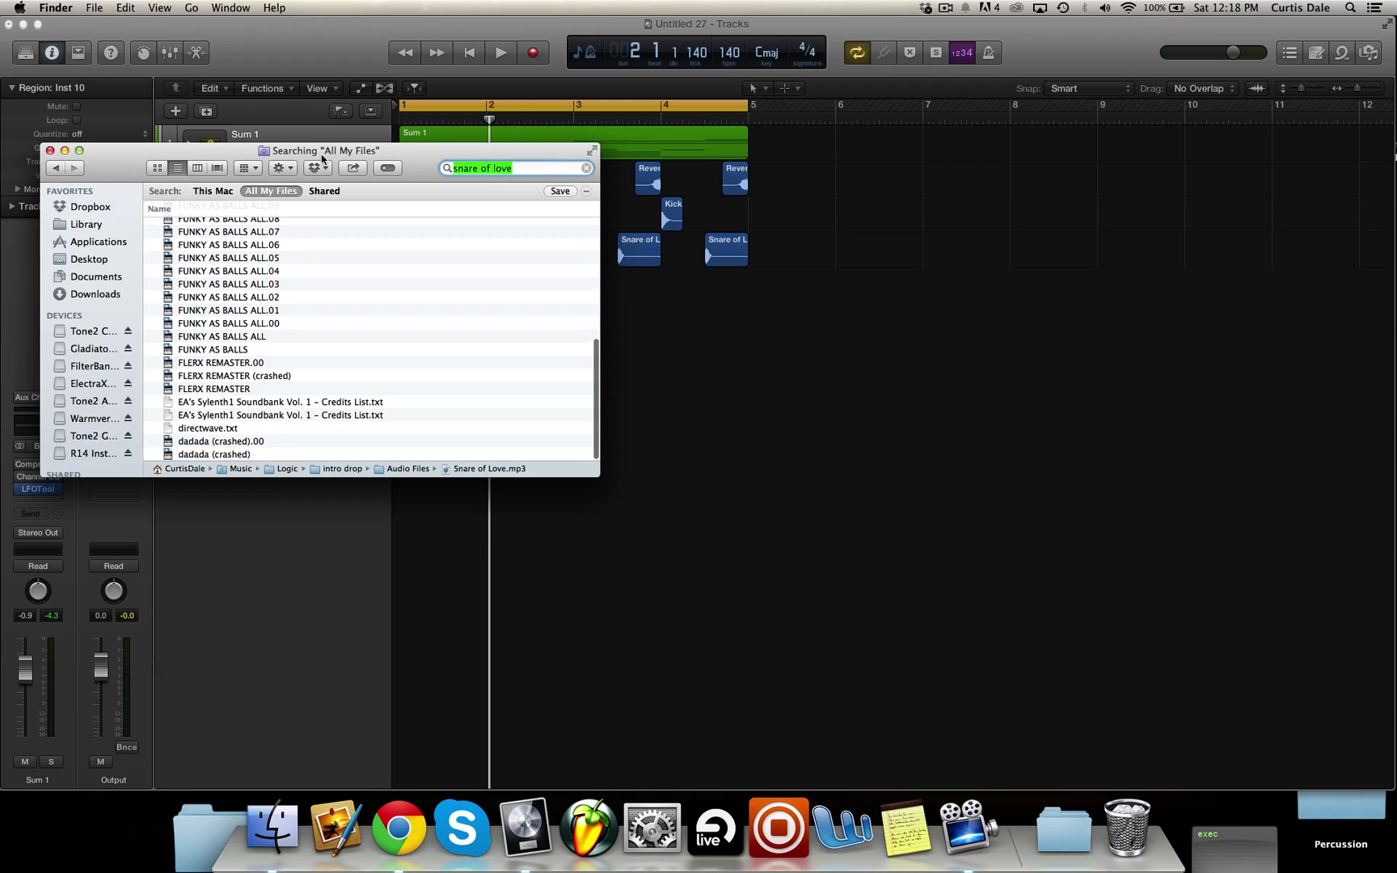
pyautogui.write('r')
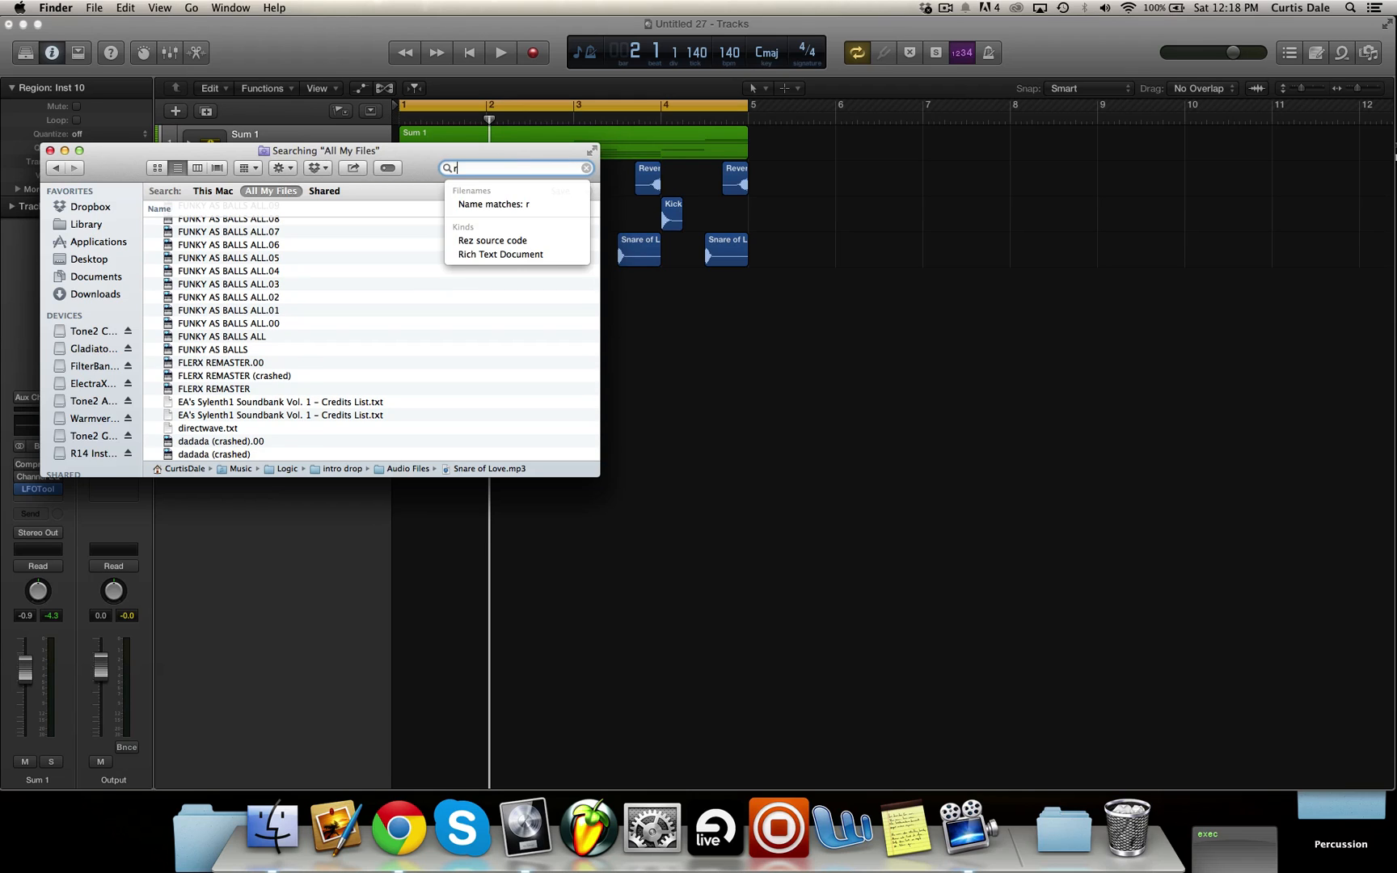
pyautogui.write('ide of')
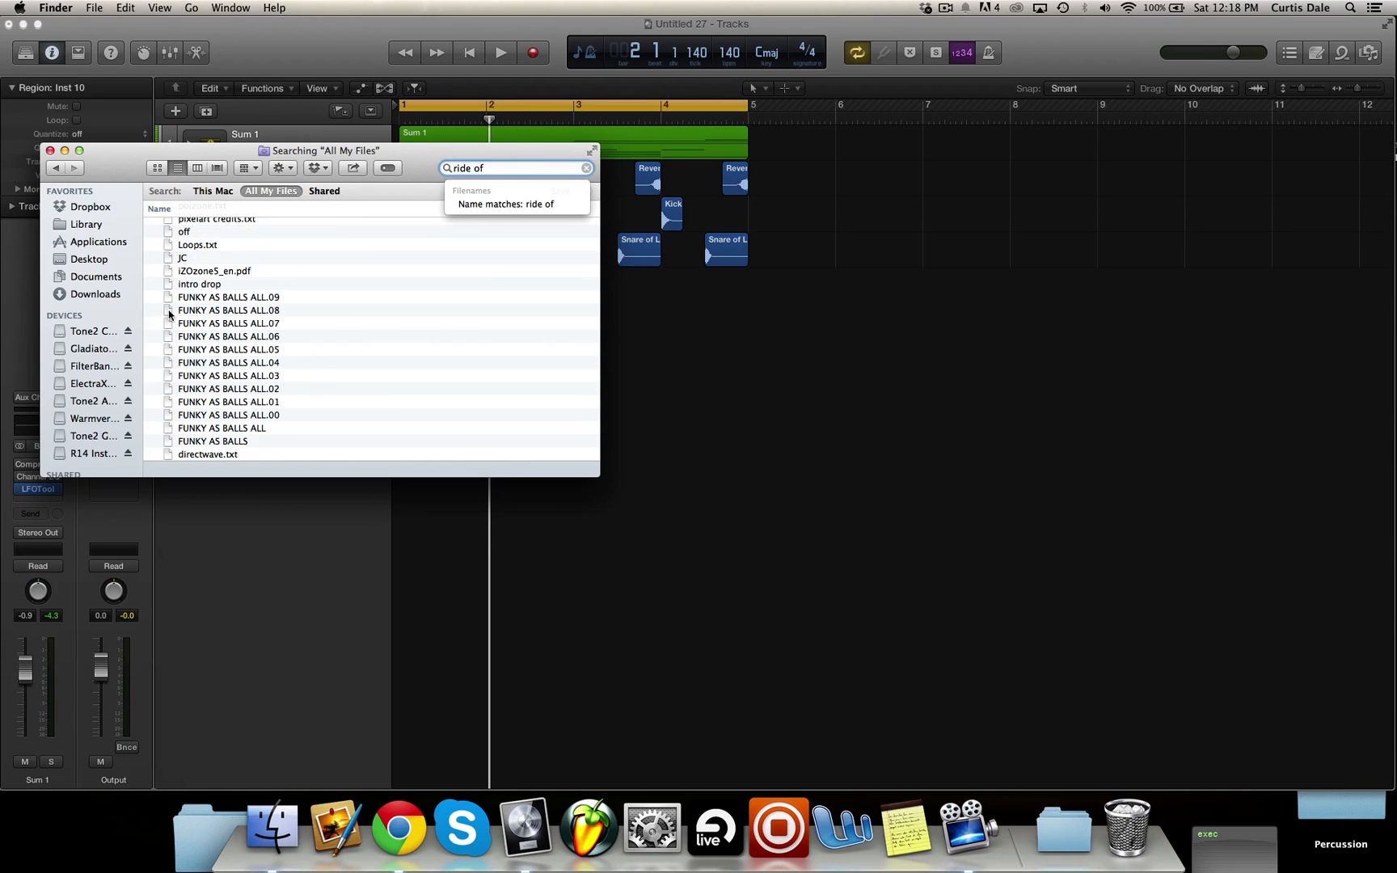
# Add Ride of Dreams.mp3 to the Logic Pro X project as a new audio track starting at bar 1
pyautogui.scroll(5, 232, 283)
pyautogui.click(216, 291)
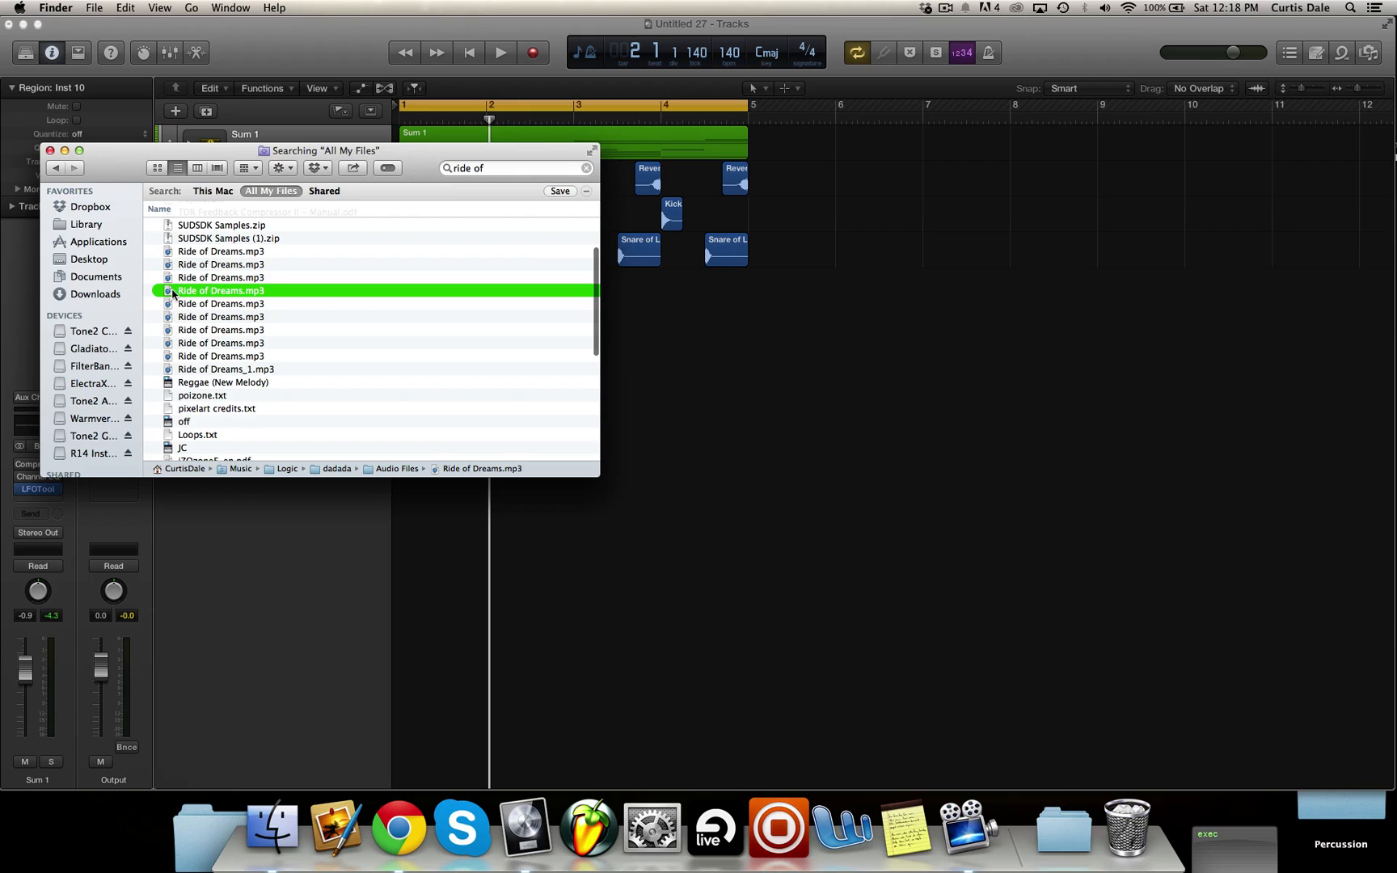
pyautogui.moveTo(467, 557); pyautogui.dragTo(466, 557)
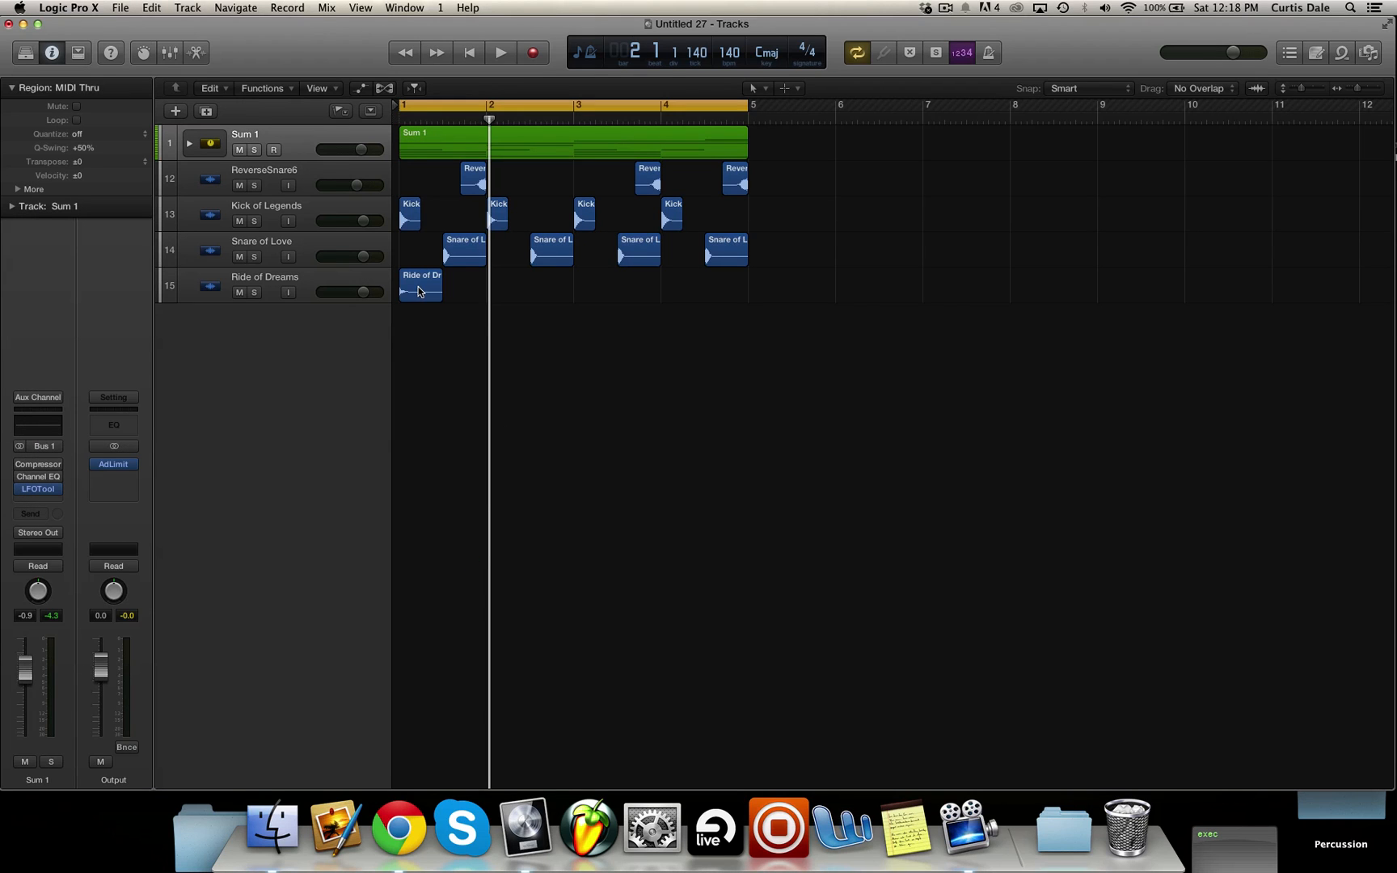
# Copy the Ride of Dreams region onto every beat up to bar 2 beat 2, auditioning the loop between copies
pyautogui.press('space')
pyautogui.press('space')
pyautogui.moveTo(418, 292); pyautogui.dragTo(467, 293)
pyautogui.press('space')
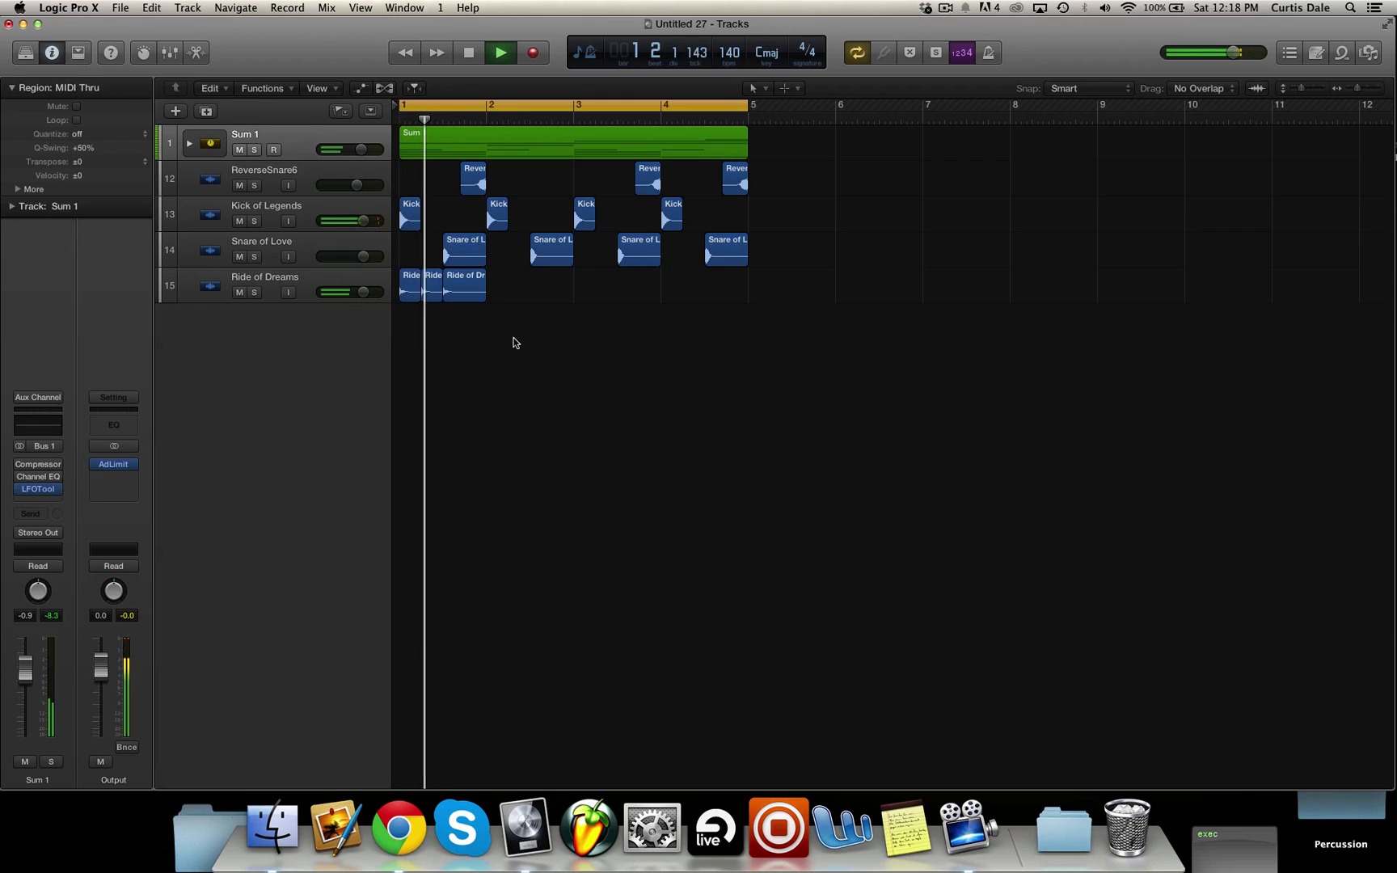
pyautogui.press('space')
pyautogui.moveTo(520, 340); pyautogui.dragTo(478, 286)
pyautogui.press('space')
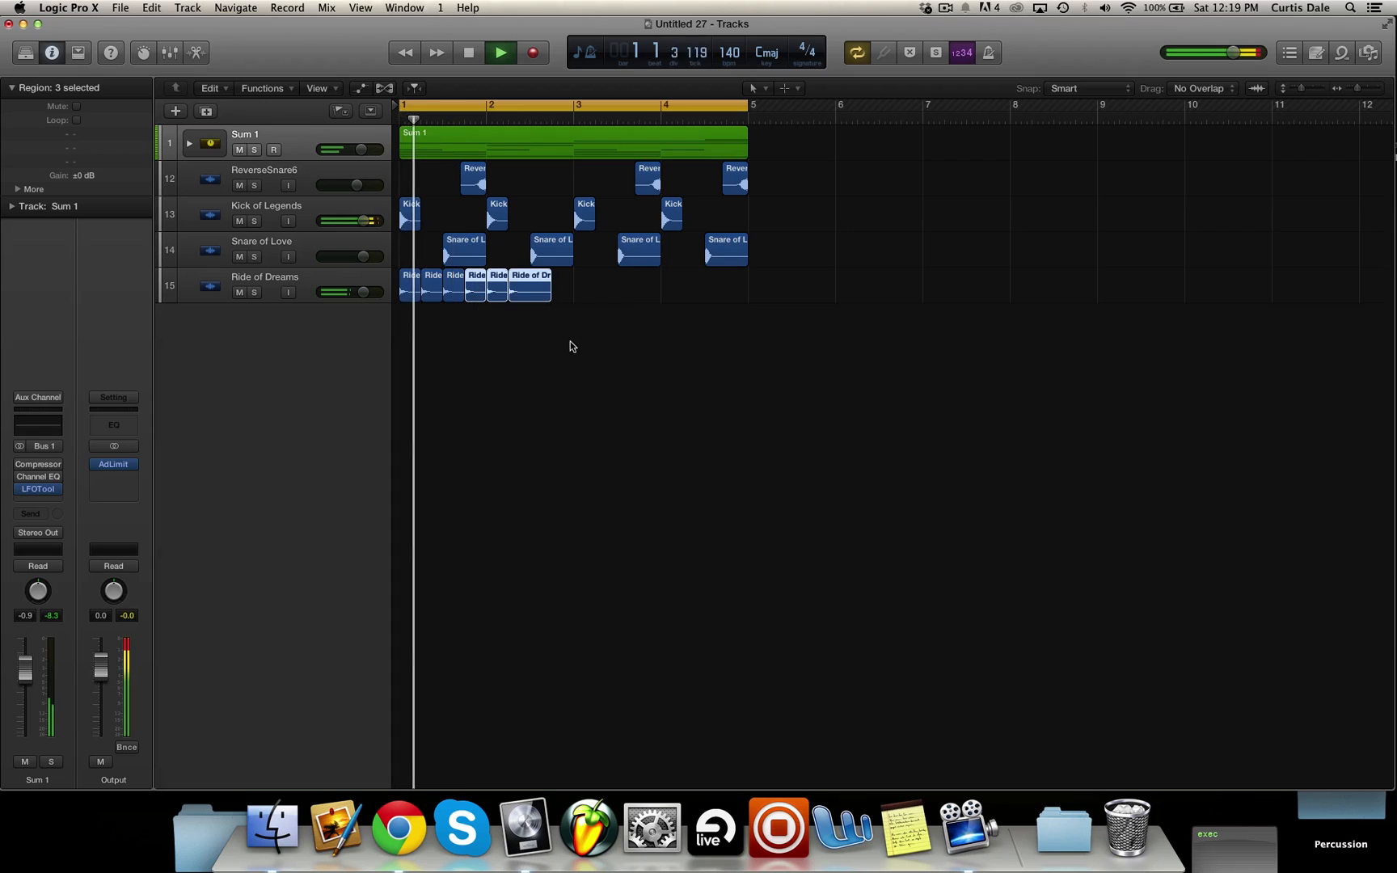
# Extend the ride pattern with copies on every beat up to bar 4 beat 3
pyautogui.moveTo(579, 340); pyautogui.dragTo(539, 288)
pyautogui.press('space')
pyautogui.click(629, 349)
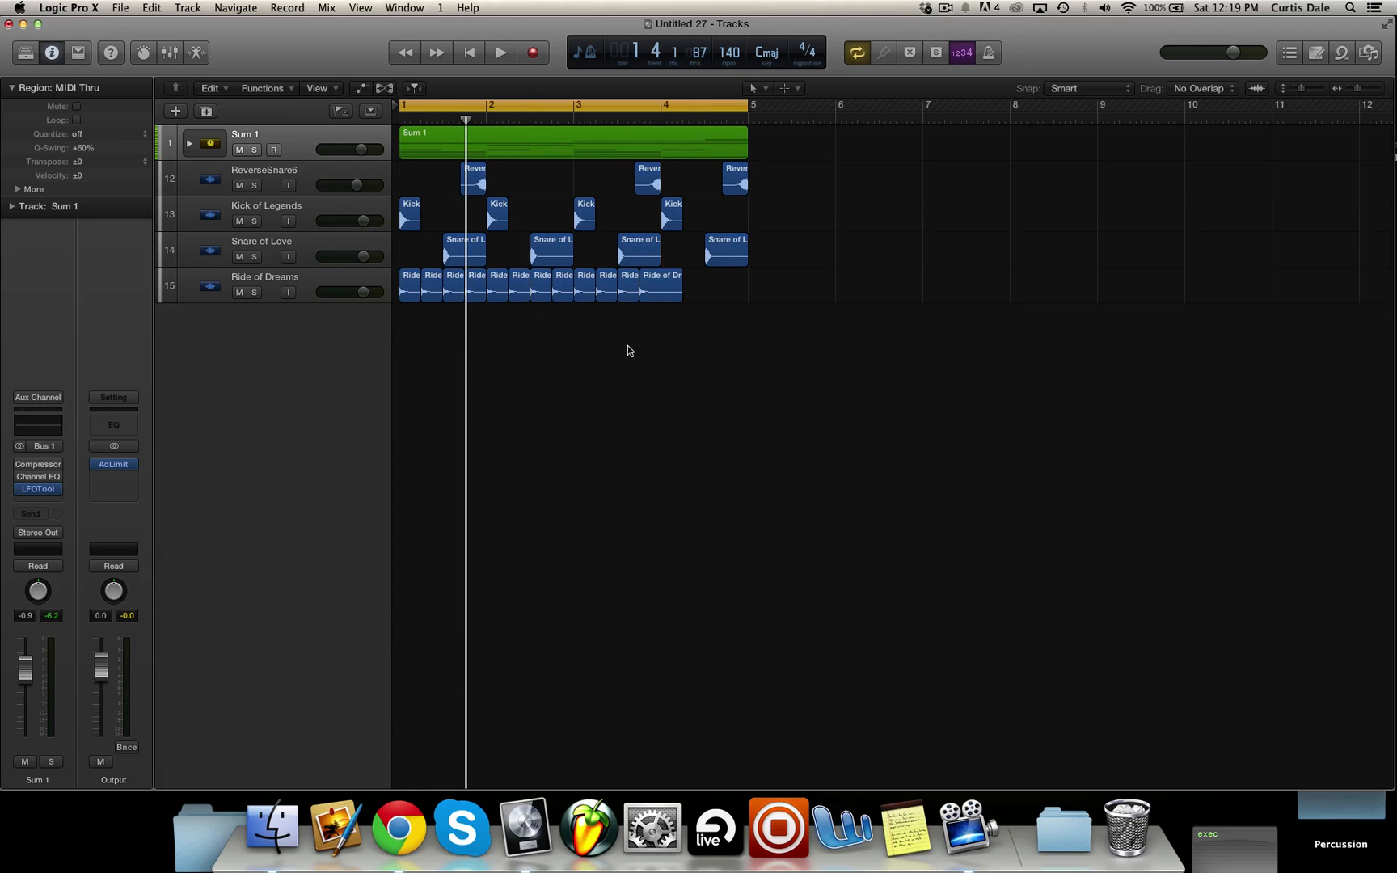
pyautogui.moveTo(666, 288); pyautogui.dragTo(727, 291)
pyautogui.click(728, 386)
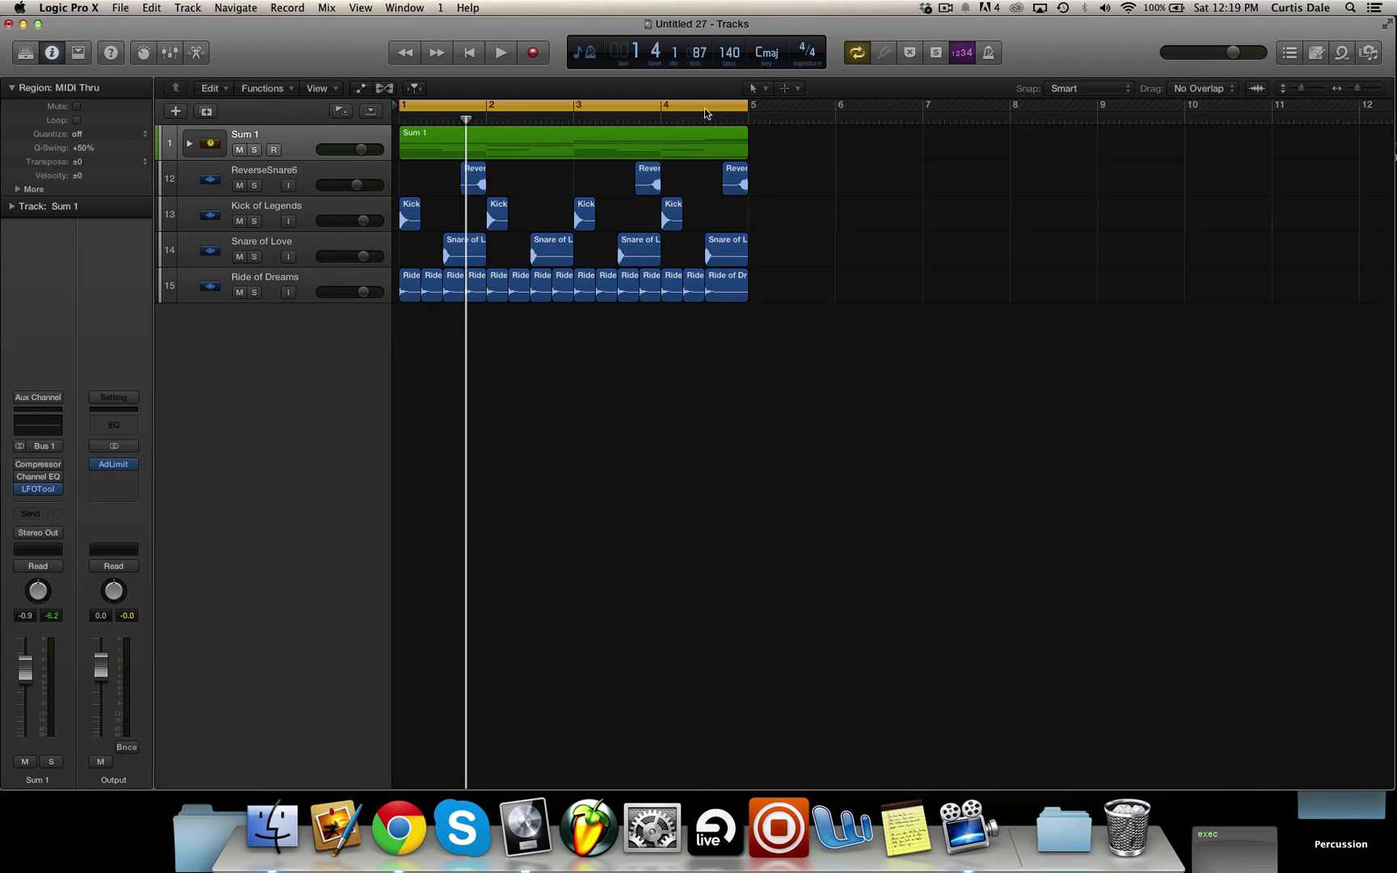
# While the loop plays, delete the last ride region at bar 4 beat 3 and slightly lower the Ride of Dreams track volume
pyautogui.moveTo(709, 121); pyautogui.dragTo(742, 118)
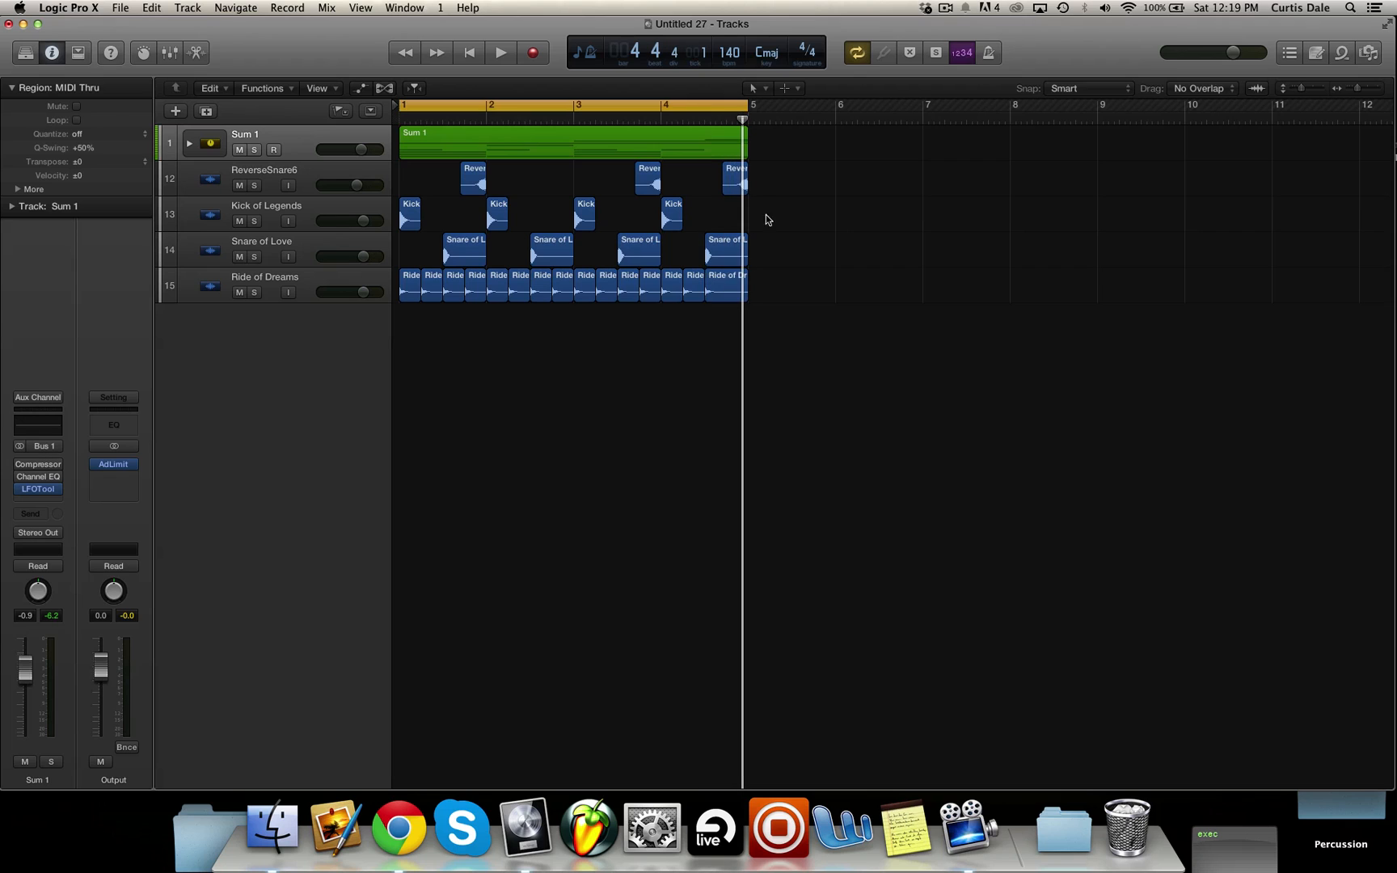
pyautogui.press('space')
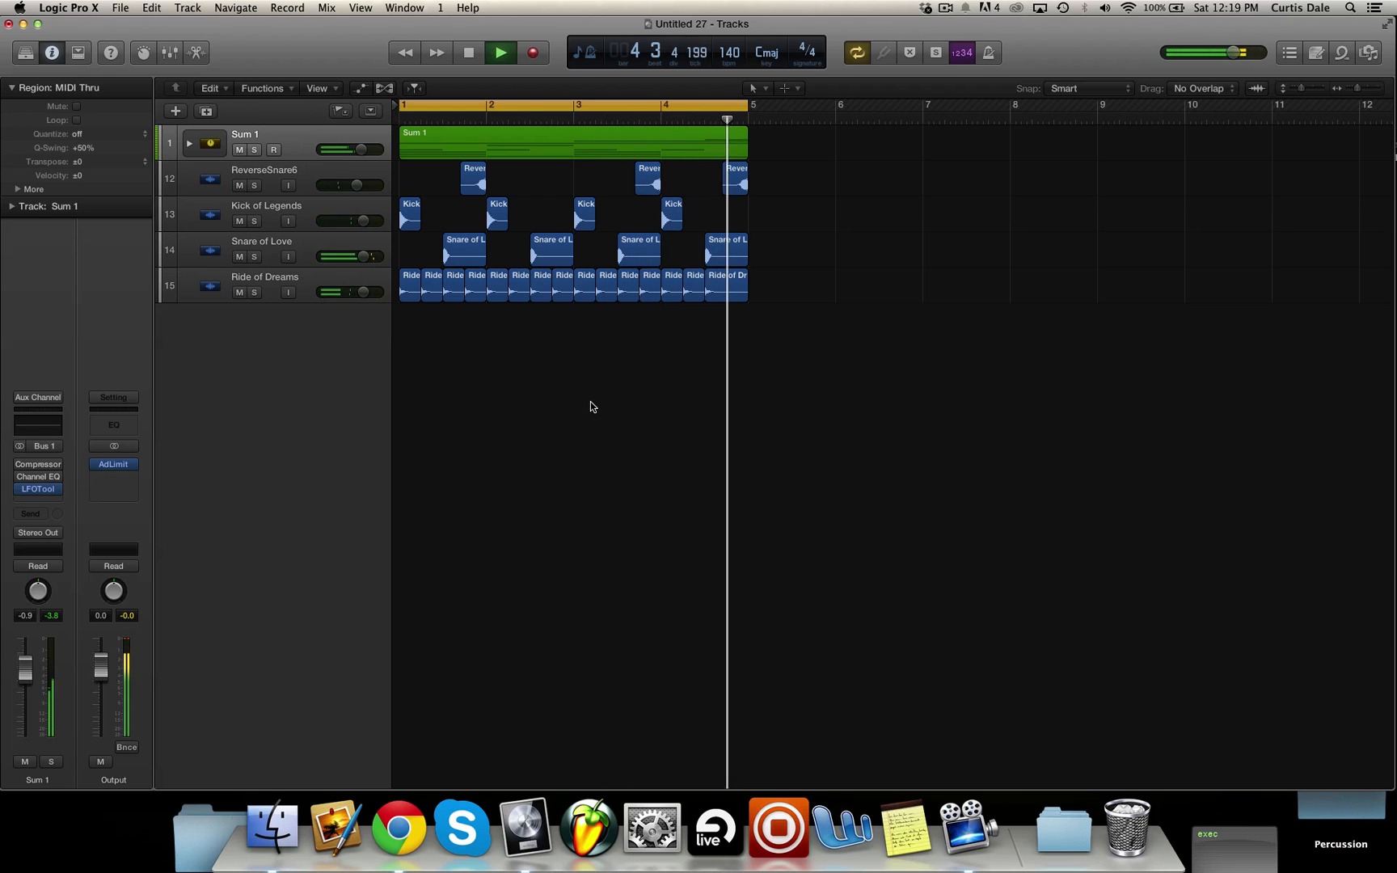
pyautogui.click(722, 293)
pyautogui.press('Delete')
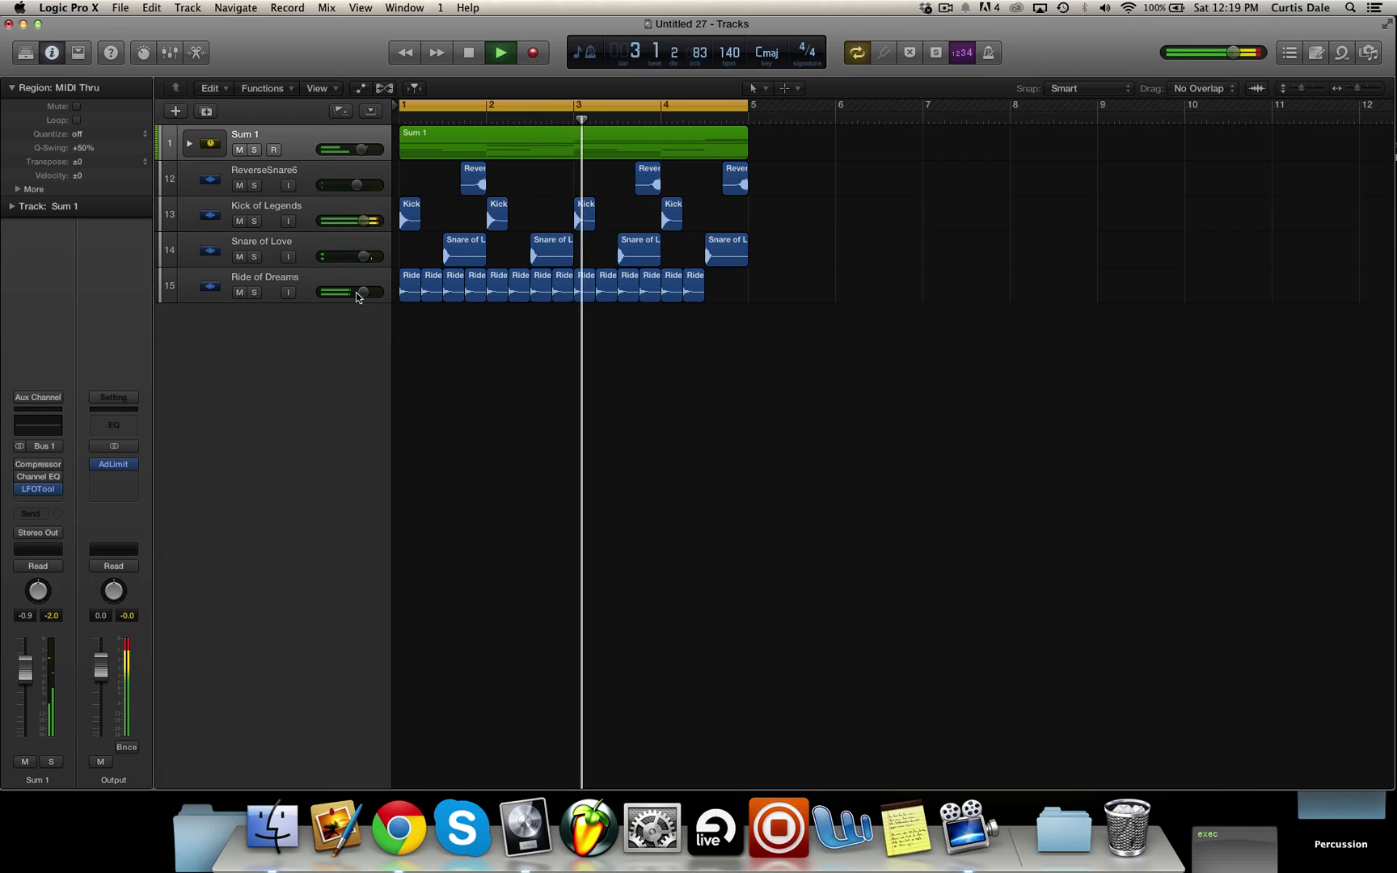
pyautogui.moveTo(363, 292); pyautogui.dragTo(356, 292)
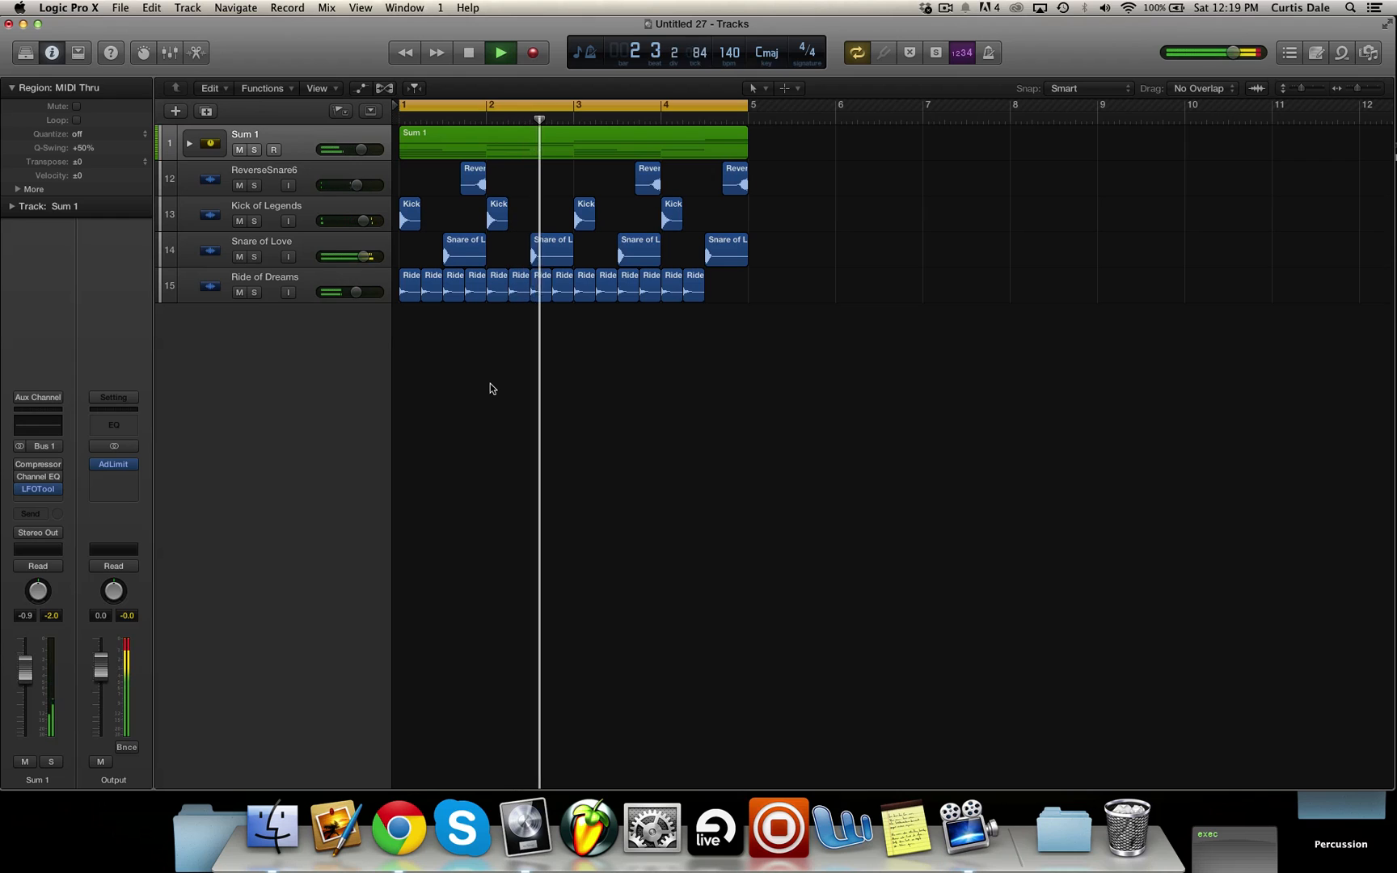
pyautogui.press('space')
# Search Finder for "crash" and add VEH2 Crash - 12.wav to the Logic Pro X project as a new track at bar 1
pyautogui.click(273, 826)
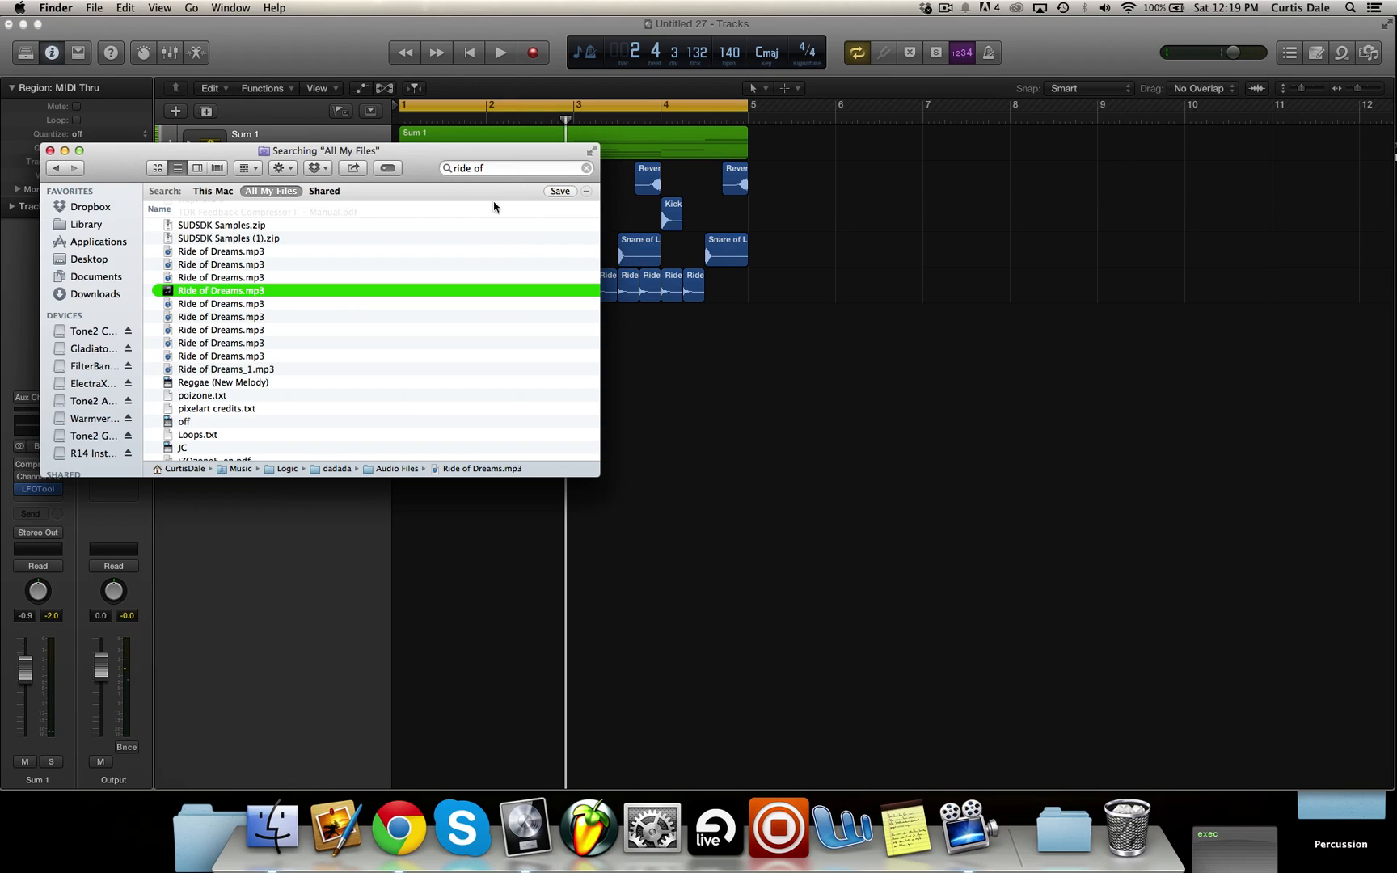
pyautogui.write('crash')
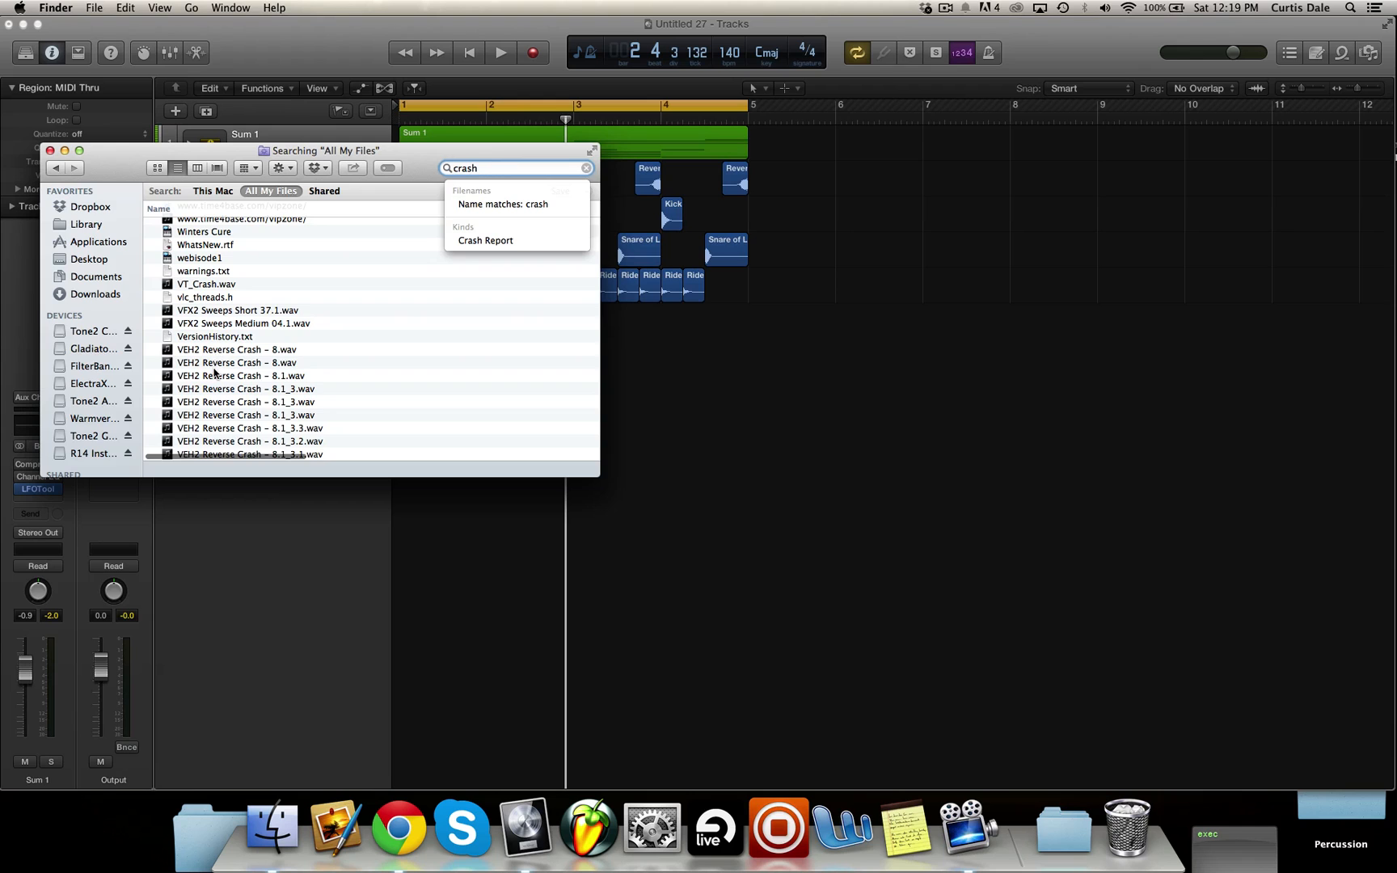
pyautogui.scroll(-5, 214, 368)
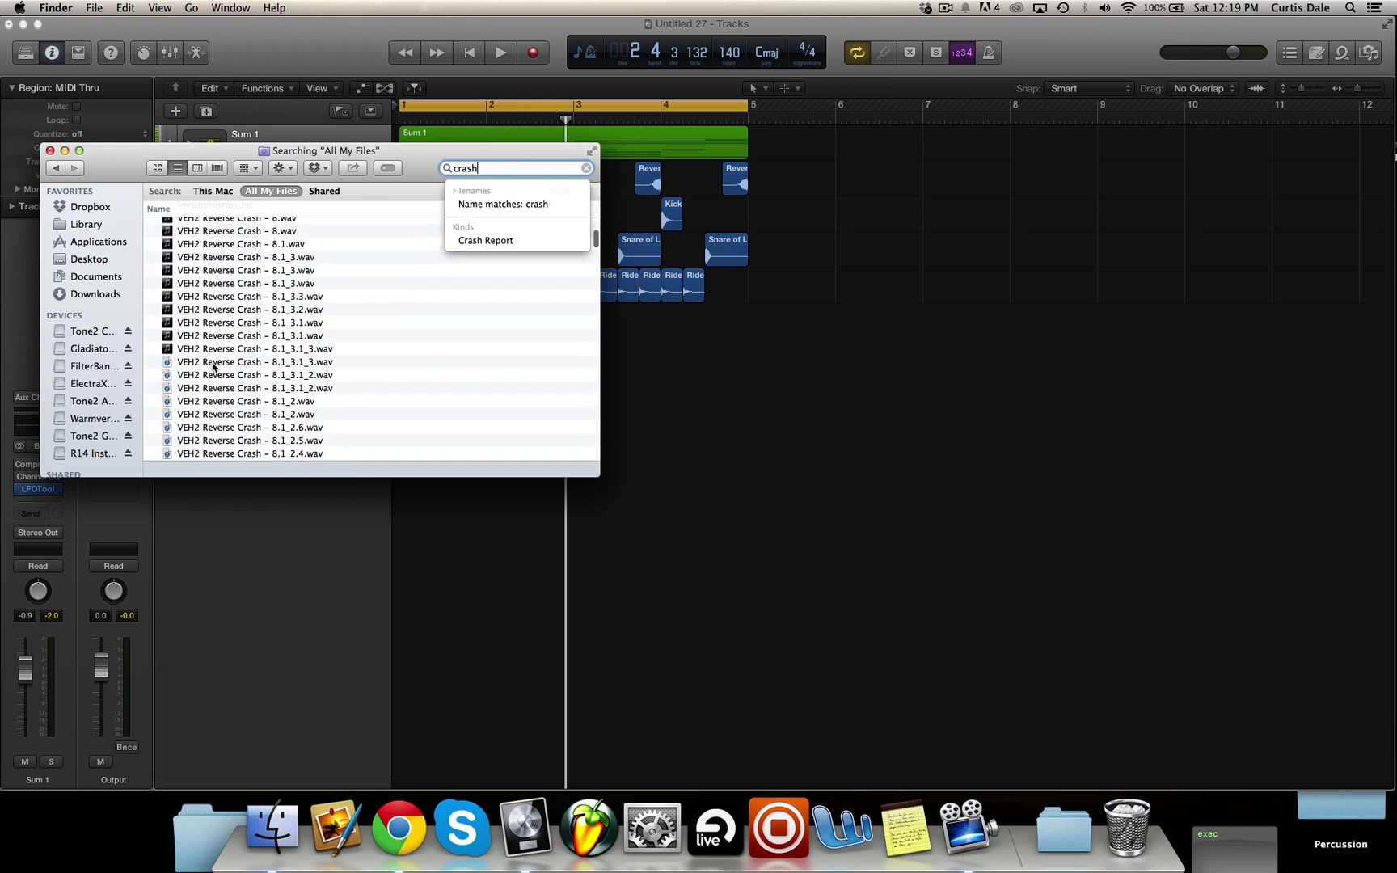
pyautogui.scroll(-10, 213, 369)
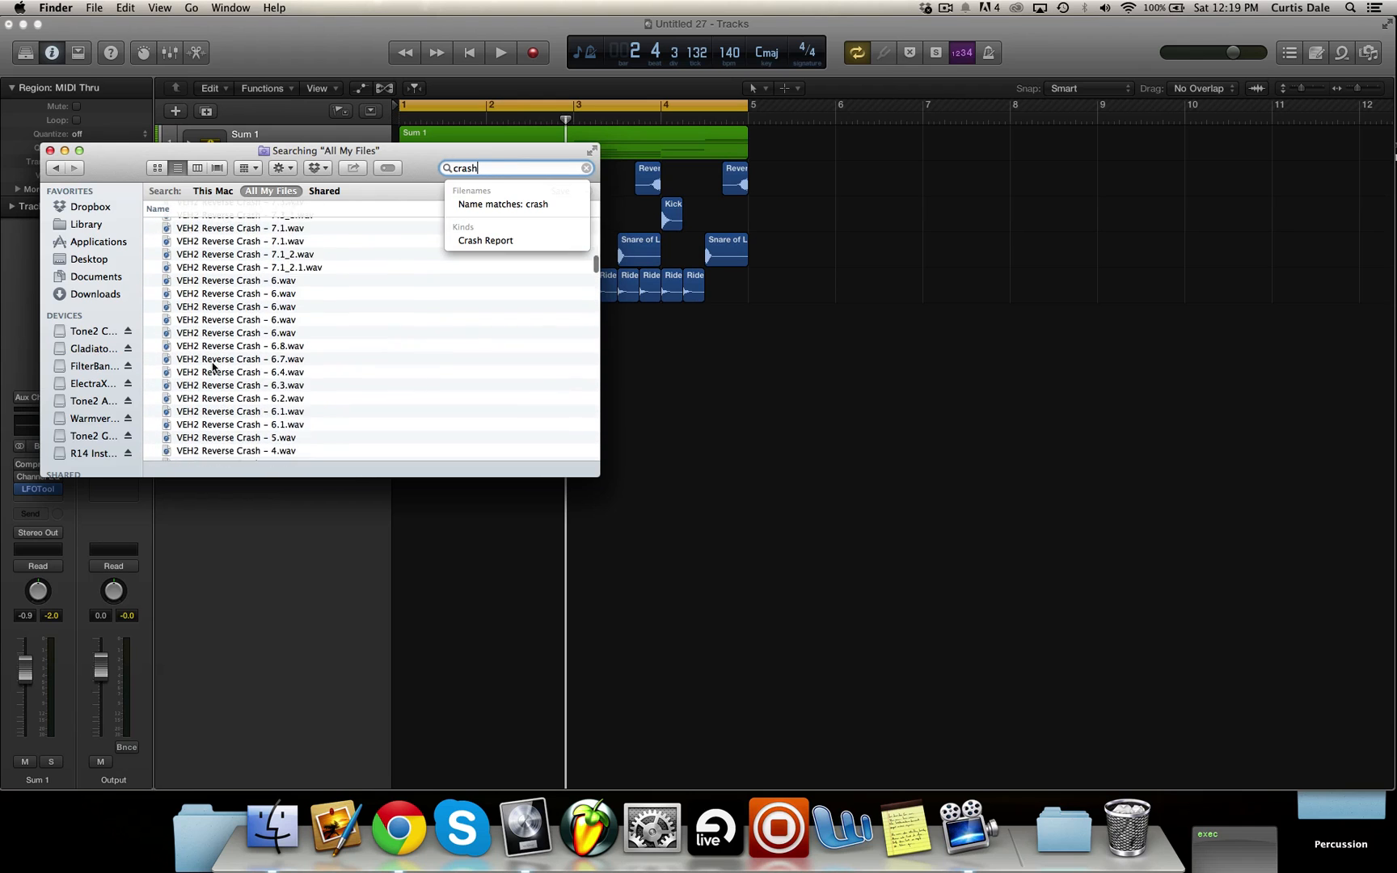
pyautogui.scroll(-10, 212, 365)
pyautogui.click(212, 362)
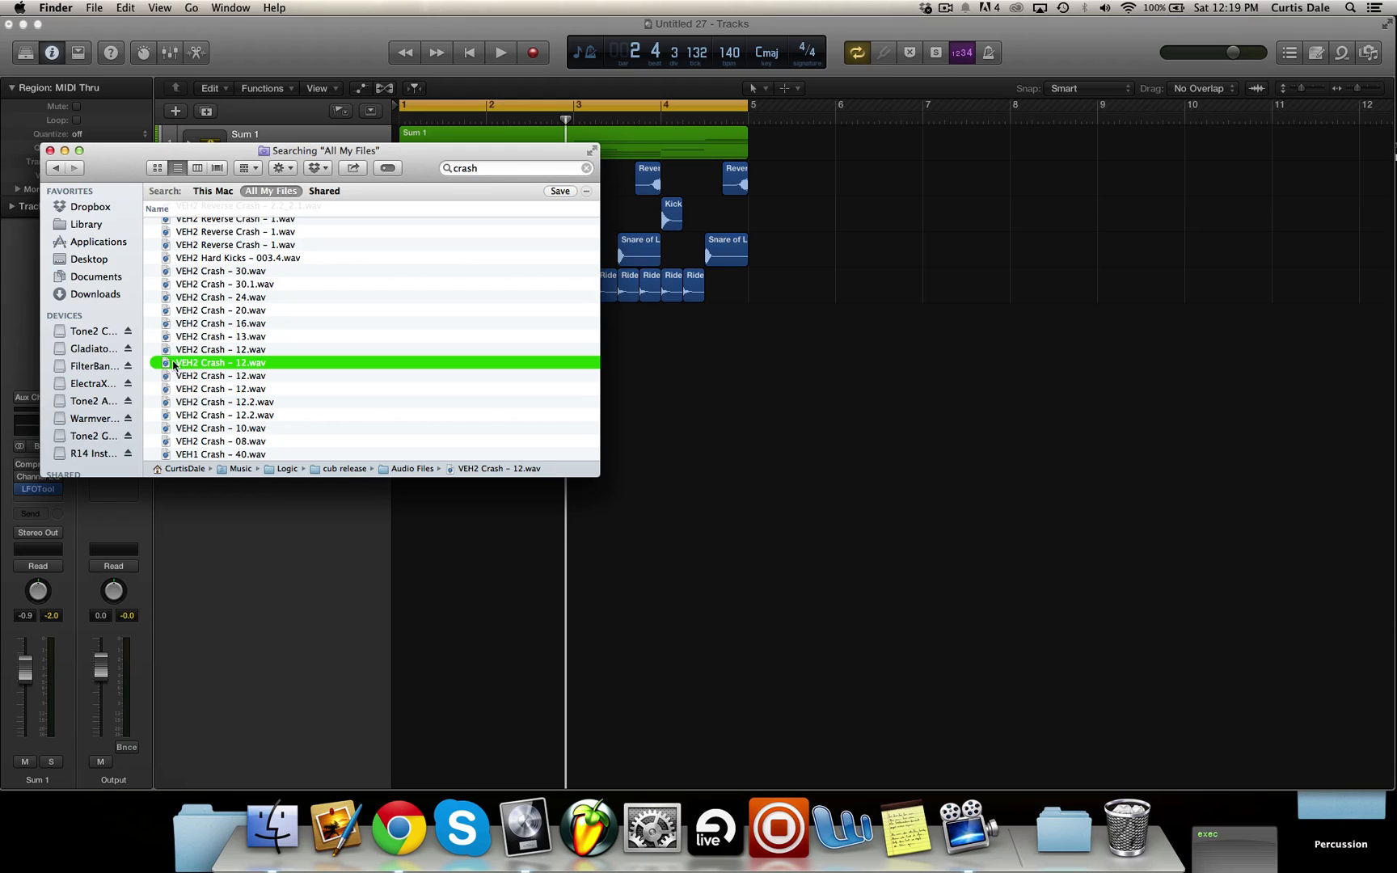
pyautogui.moveTo(443, 512); pyautogui.dragTo(569, 331)
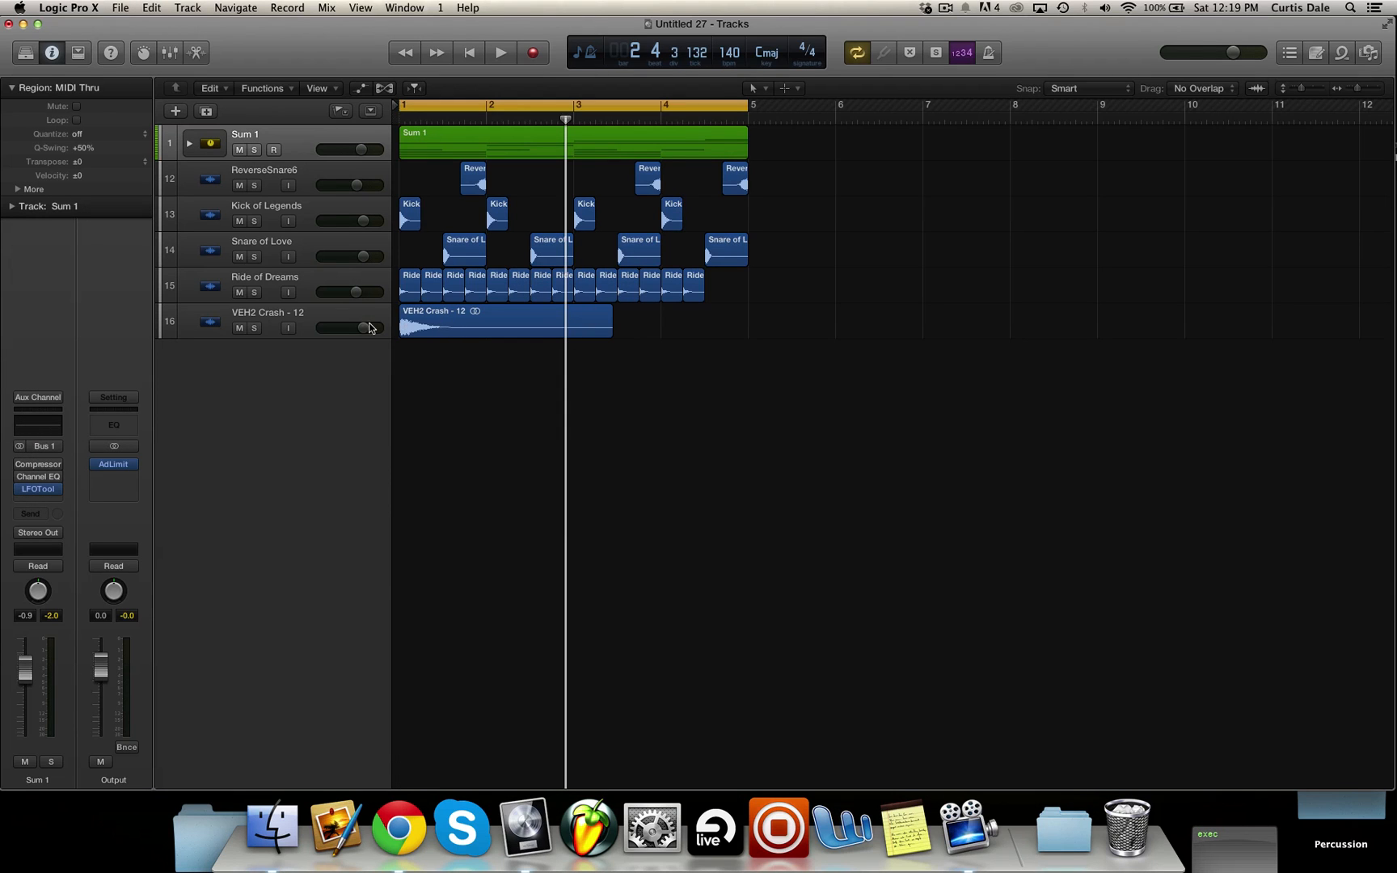
# Lower the VEH2 Crash - 12 track volume and play the loop
pyautogui.moveTo(346, 328); pyautogui.dragTo(322, 327)
pyautogui.press('space')
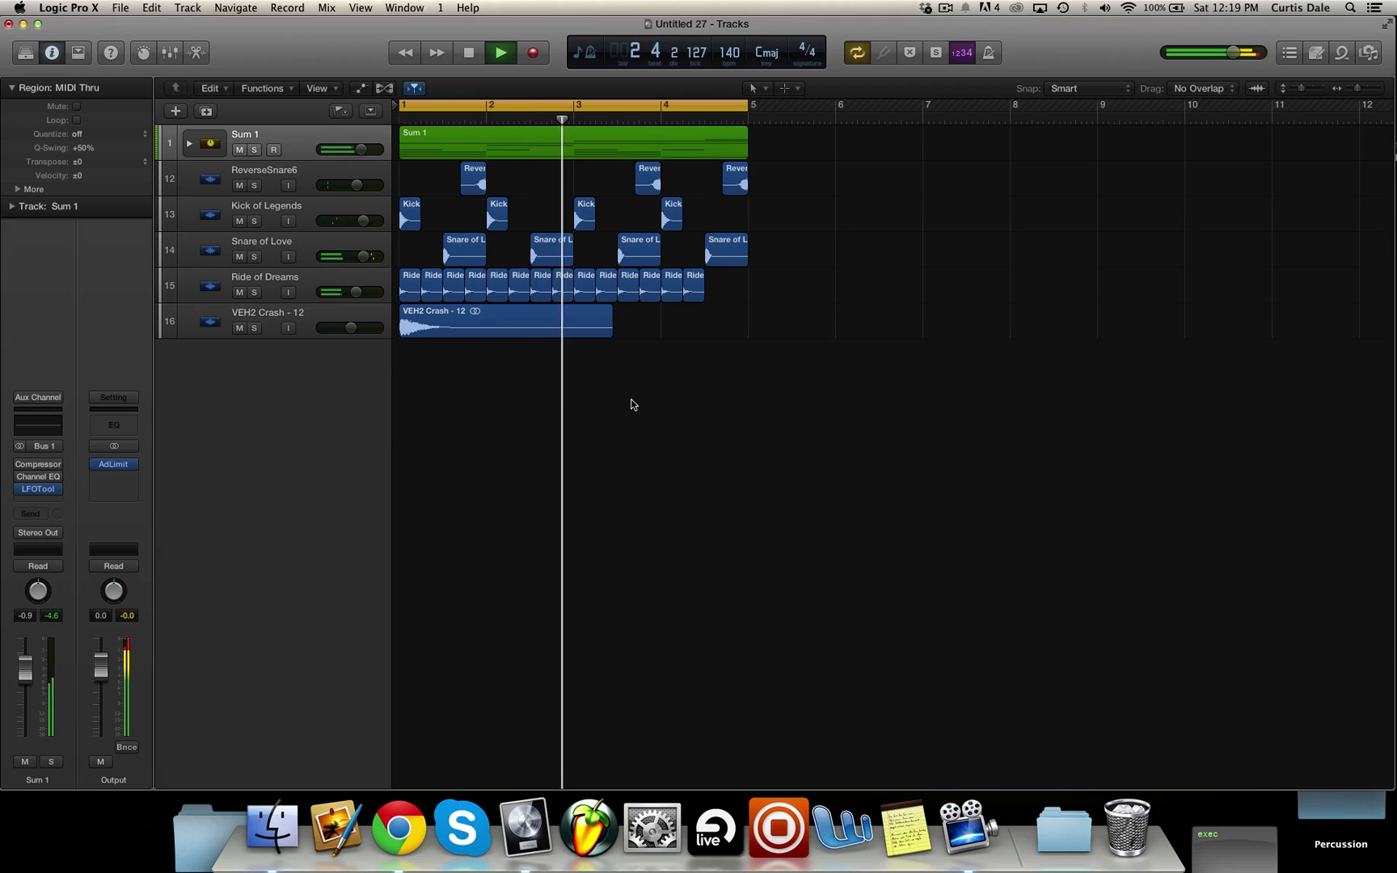
# Copy all existing regions from bars 1–4 to bar 5, extend the cycle range to bar 9, and stop playback
pyautogui.moveTo(839, 420); pyautogui.dragTo(355, 119)
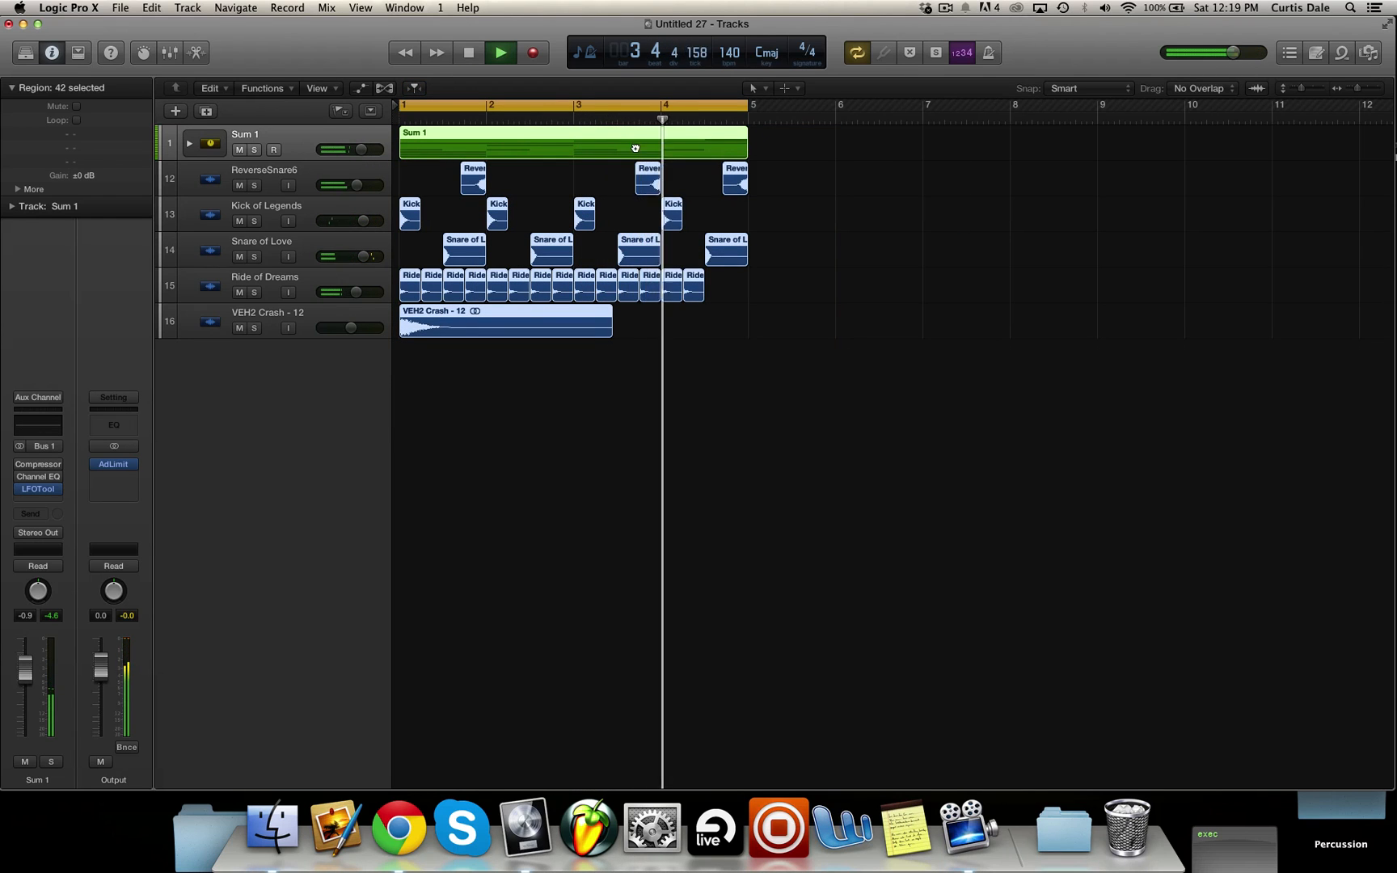
pyautogui.moveTo(427, 147); pyautogui.dragTo(1100, 184)
pyautogui.click(811, 280)
pyautogui.click(1088, 418)
pyautogui.press('space')
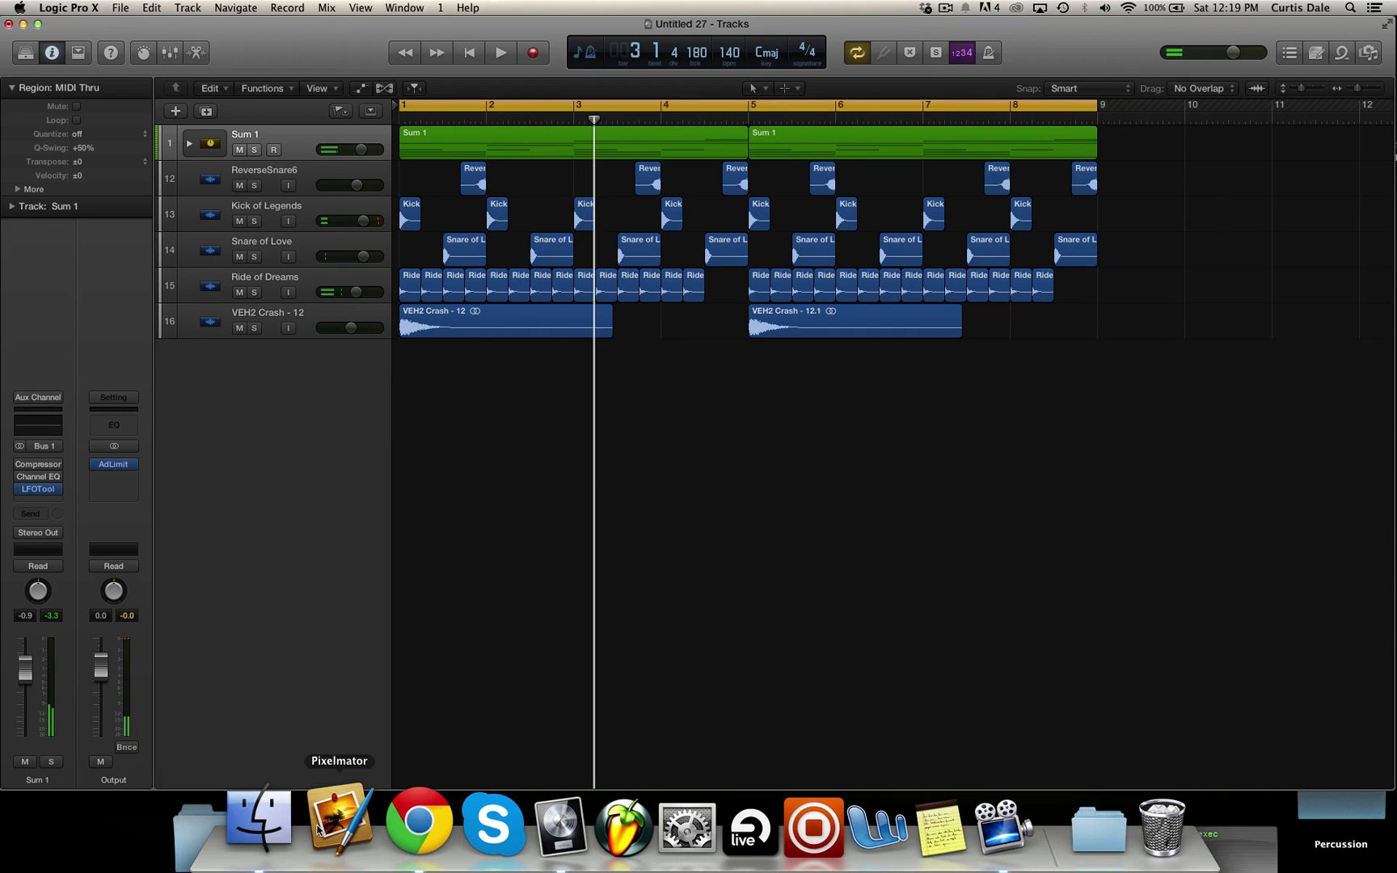
# Switch to Finder, search for "drum fill" and preview the looperman uplifting dubstep drums fill WAV
pyautogui.click(260, 830)
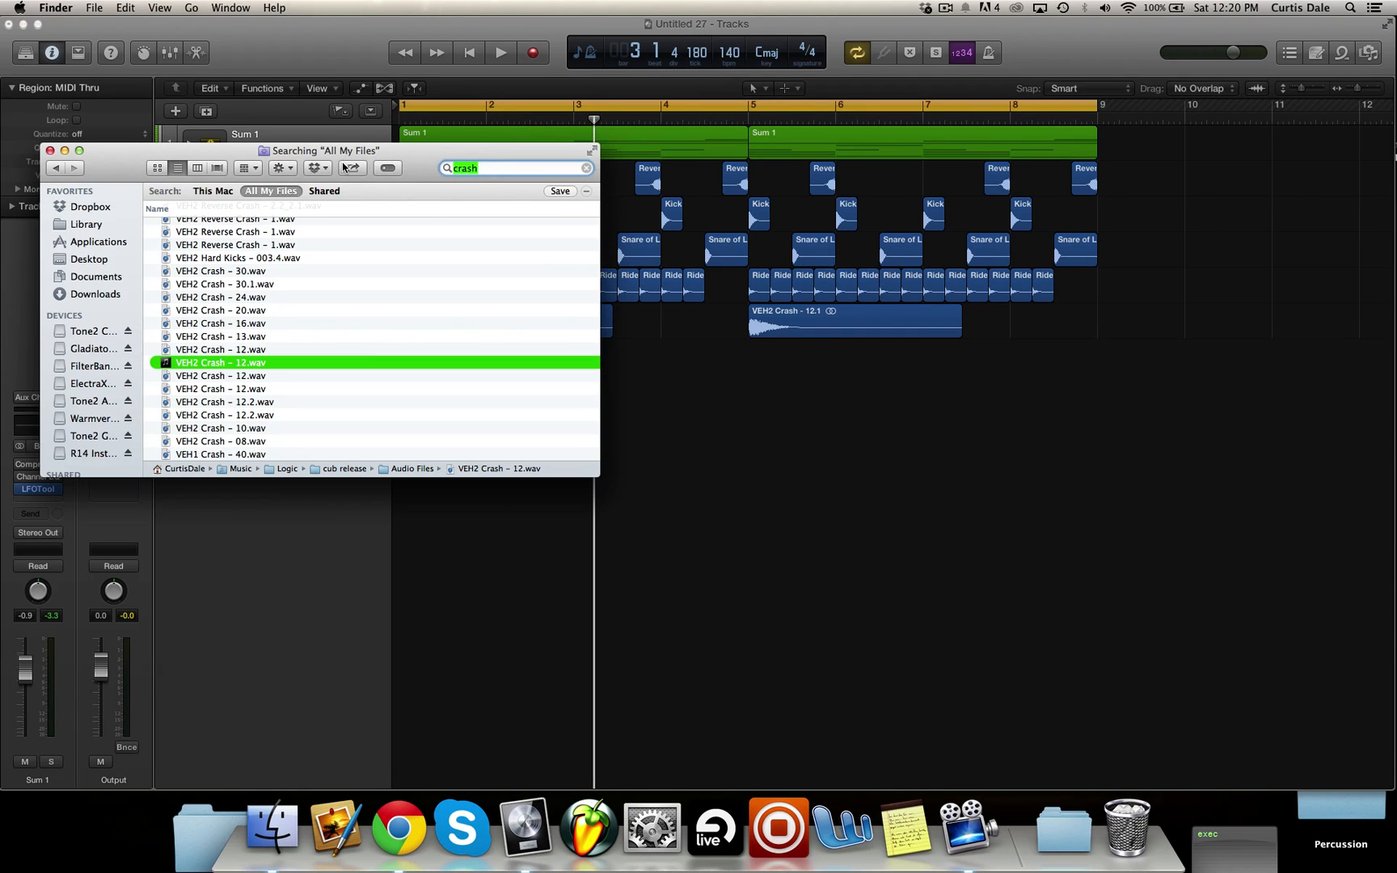
pyautogui.write('drum fill')
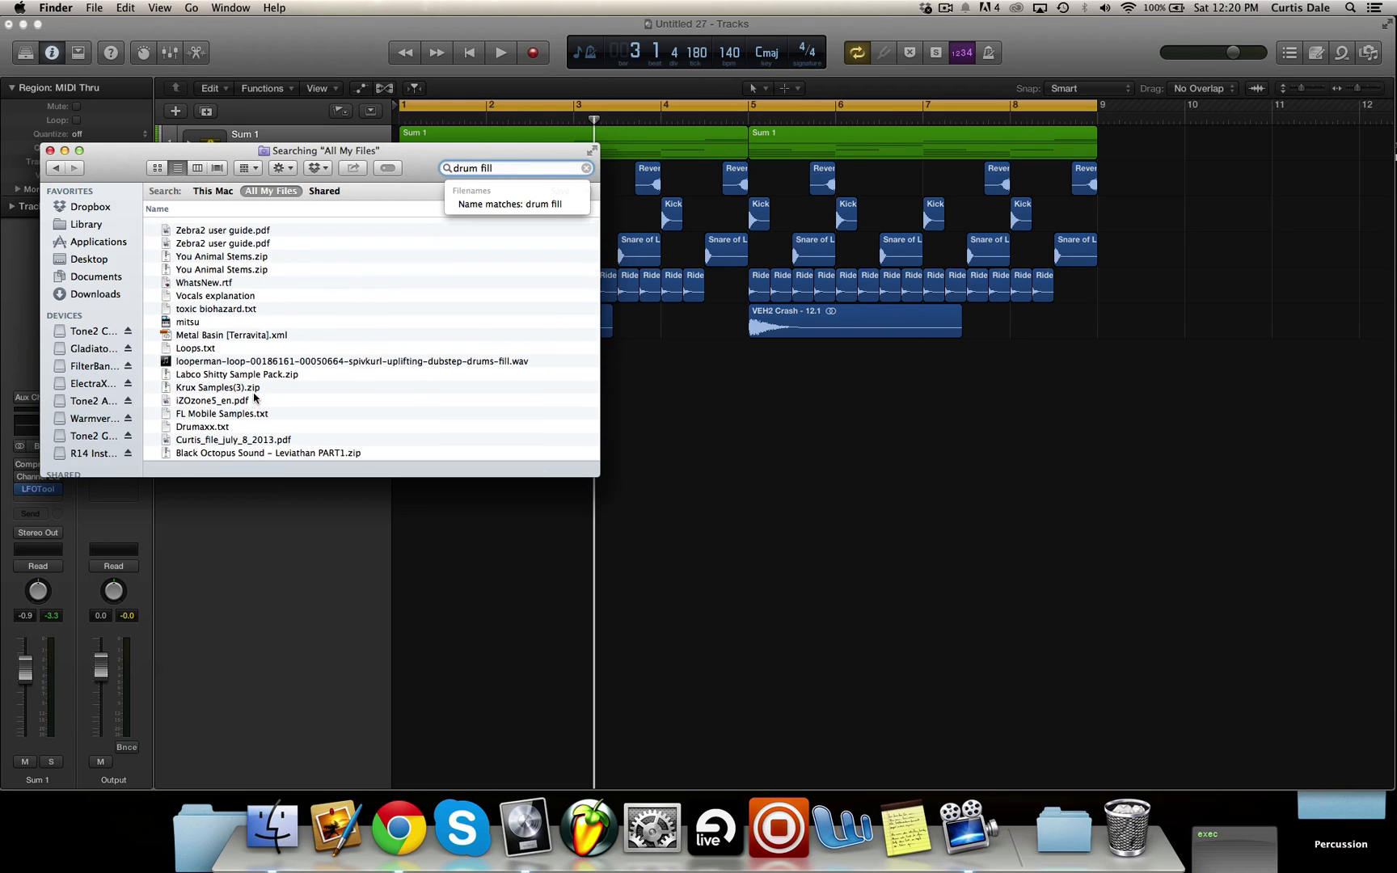
pyautogui.scroll(-1, 252, 392)
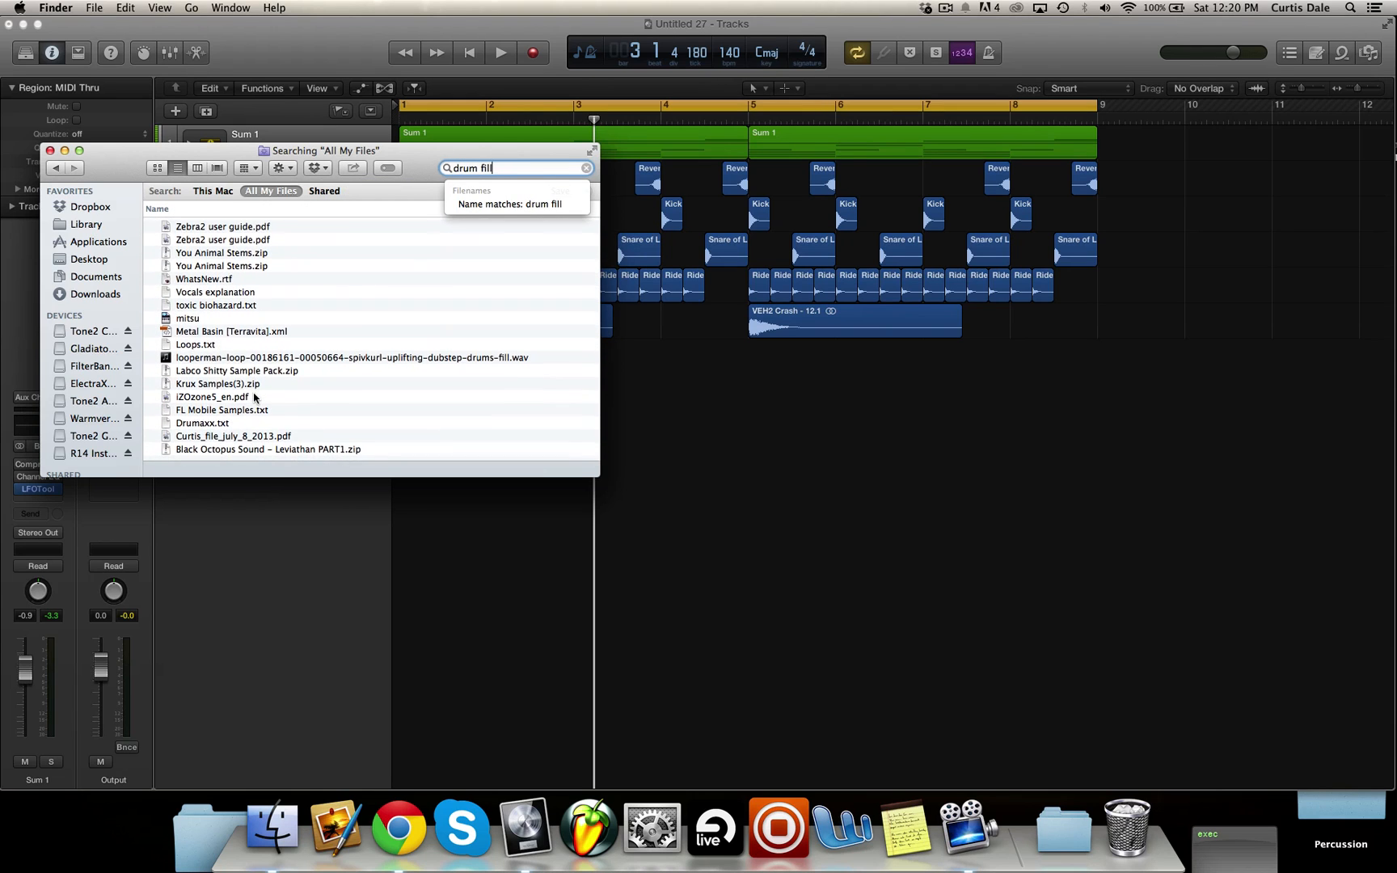
pyautogui.click(344, 358)
pyautogui.press('space')
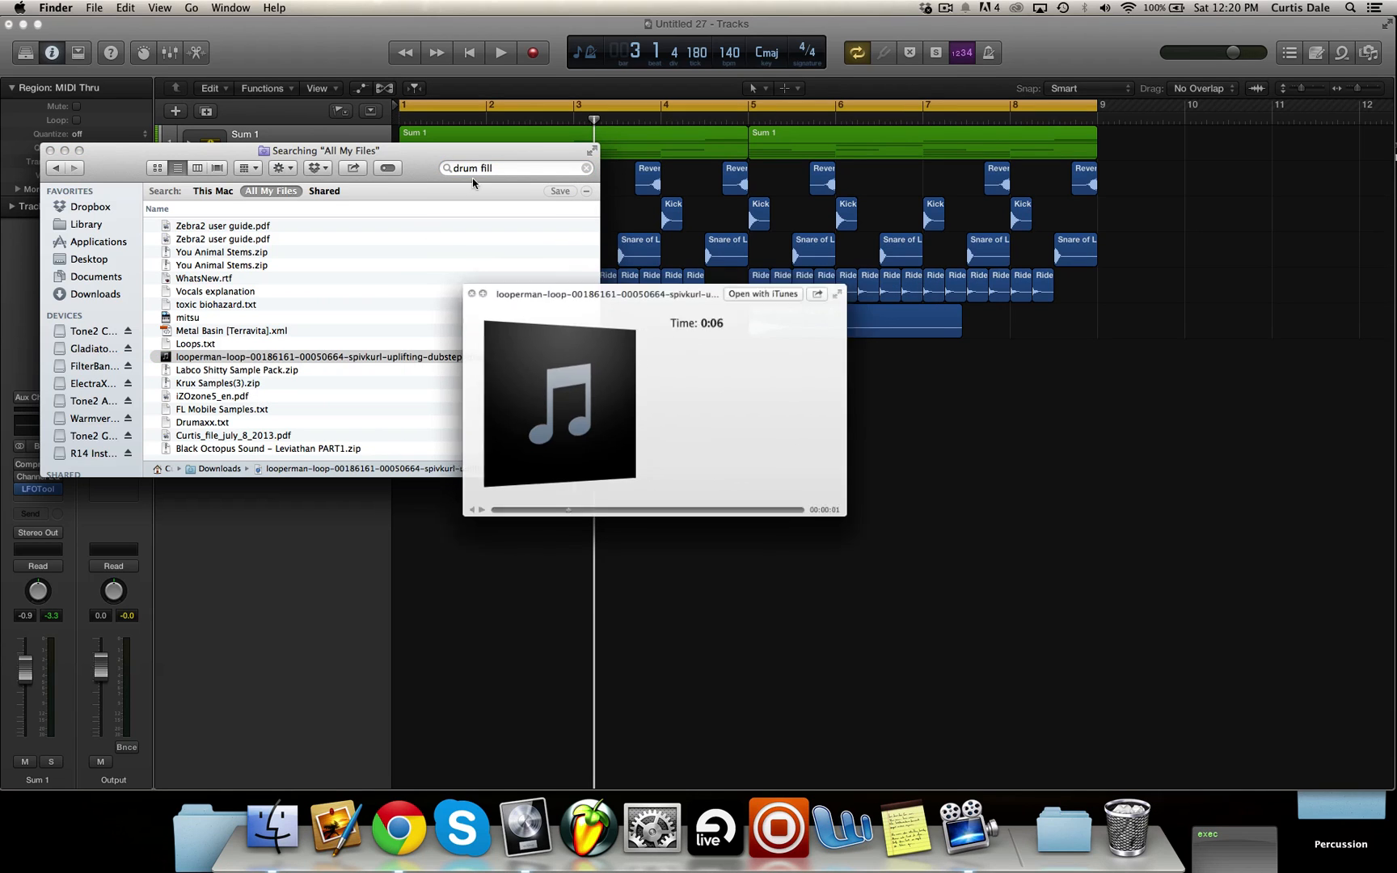
pyautogui.press('space')
# Search Finder for "fill", audition the VEH2 samples, and add VEH2 Fill Ins - 65.wav to Logic Pro X on a new track at bar 8
pyautogui.write('fill')
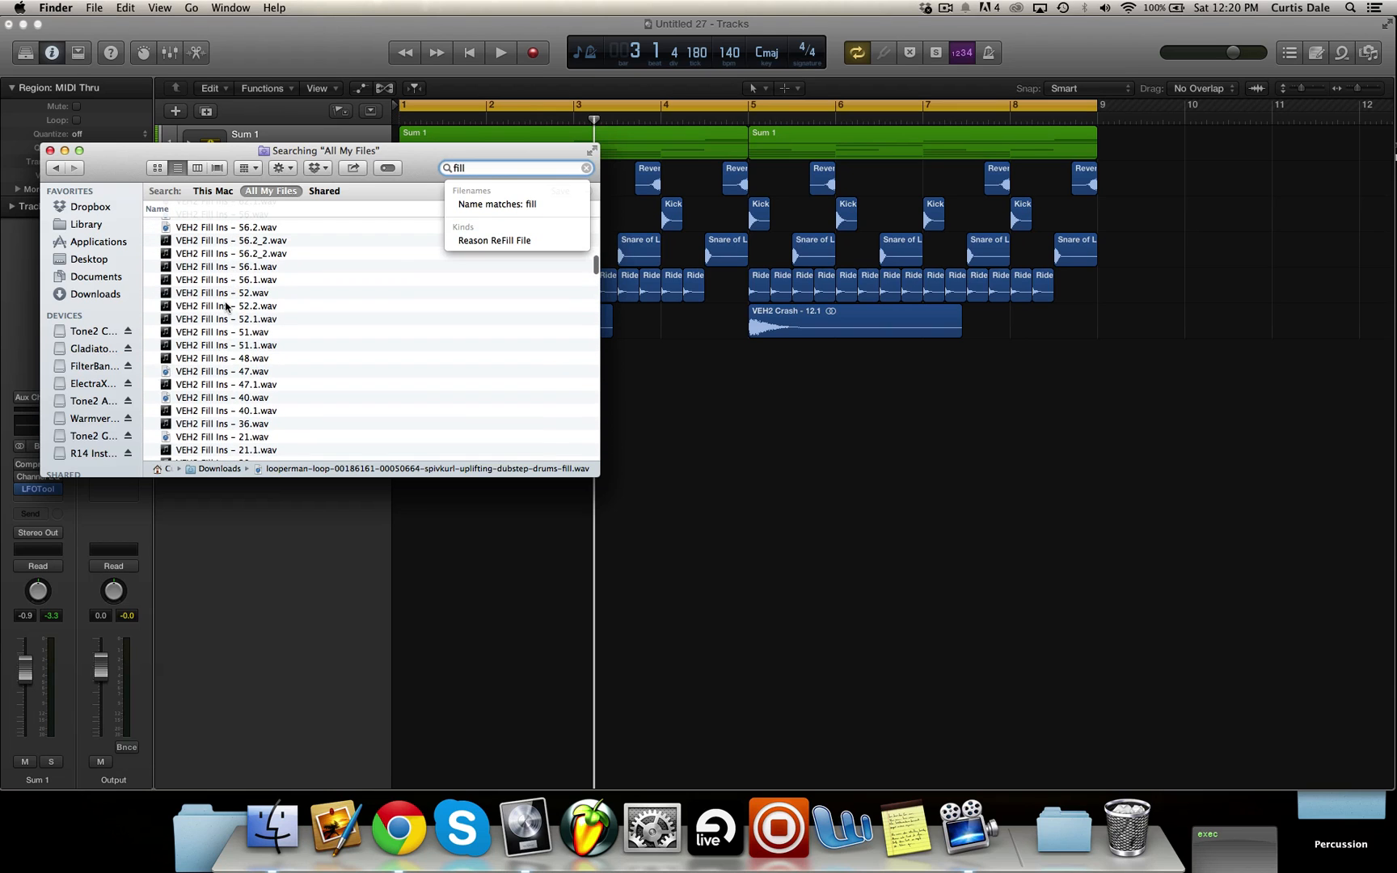
pyautogui.click(226, 320)
pyautogui.press('space')
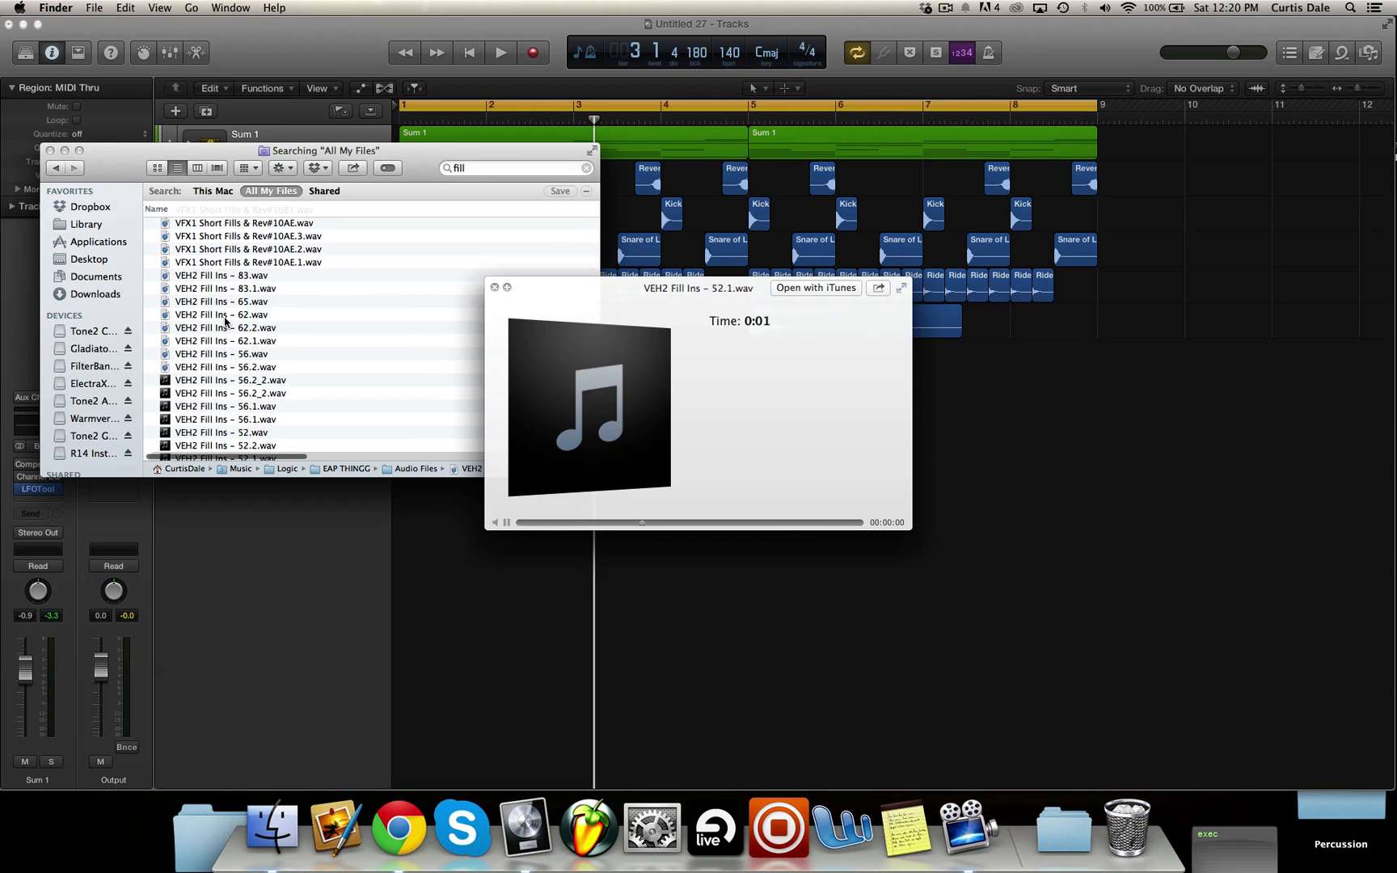
pyautogui.click(210, 312)
pyautogui.click(198, 304)
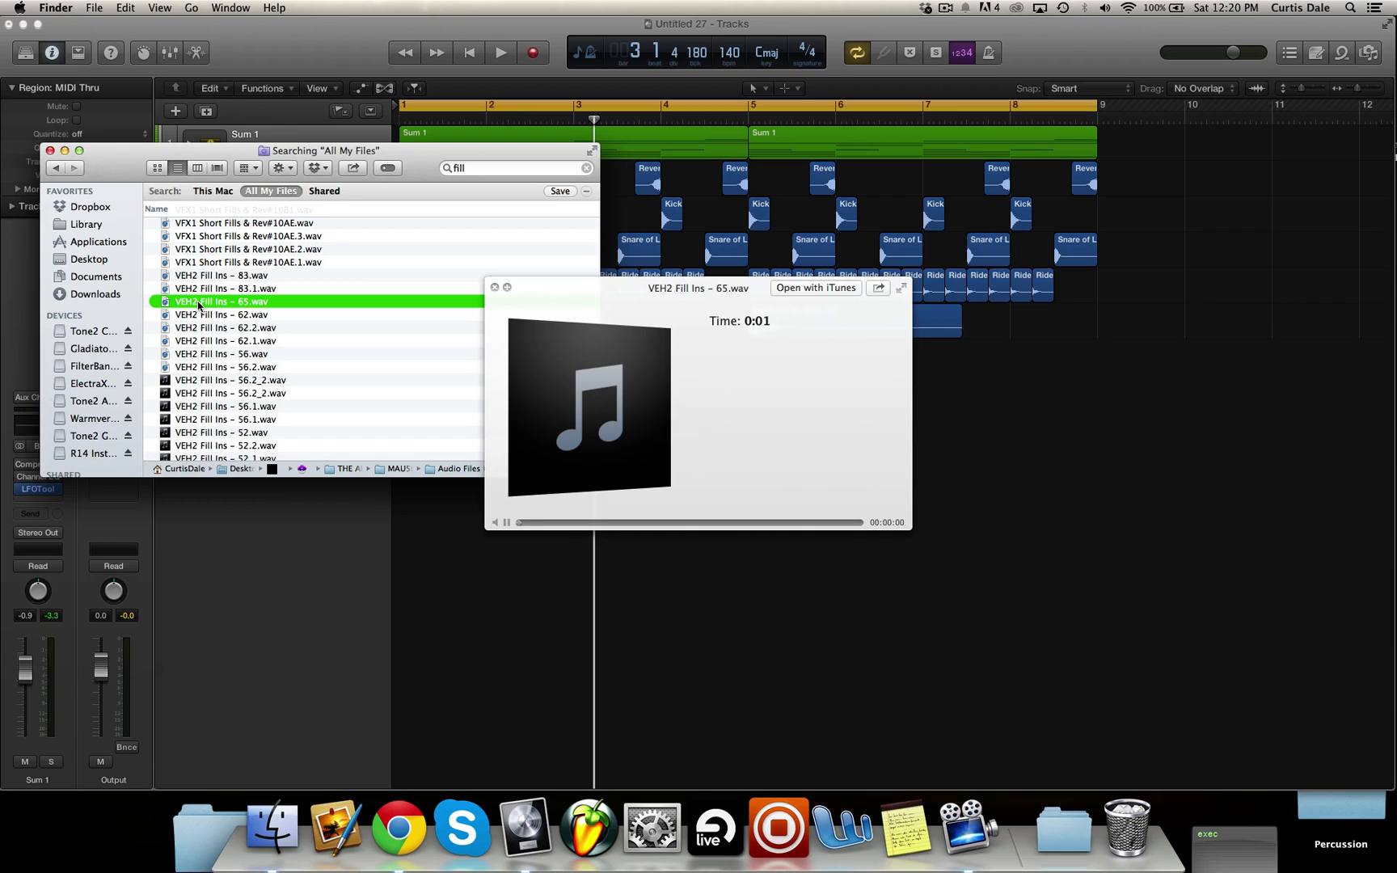
pyautogui.click(208, 317)
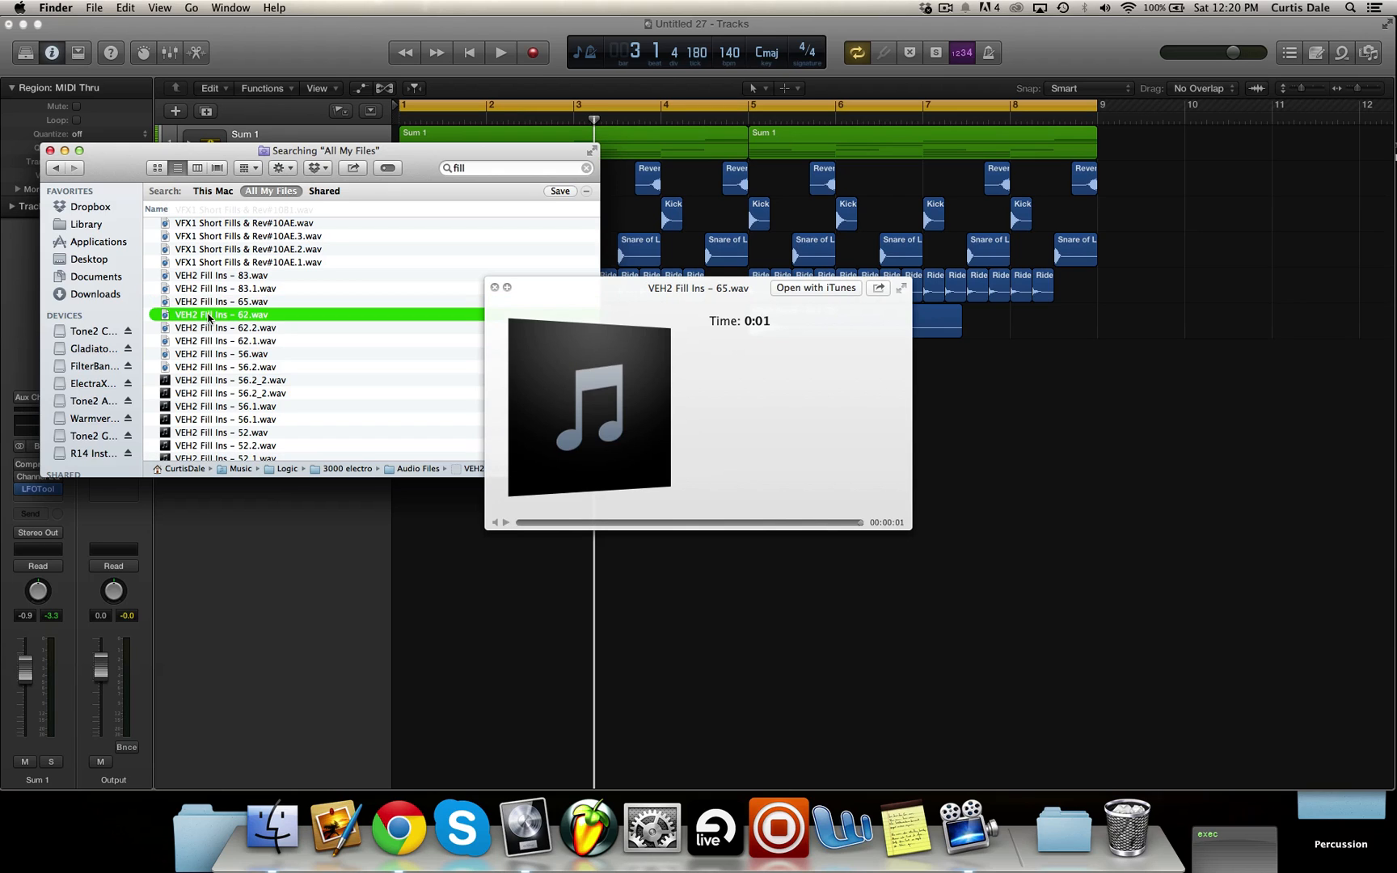
pyautogui.press('space')
pyautogui.click(211, 302)
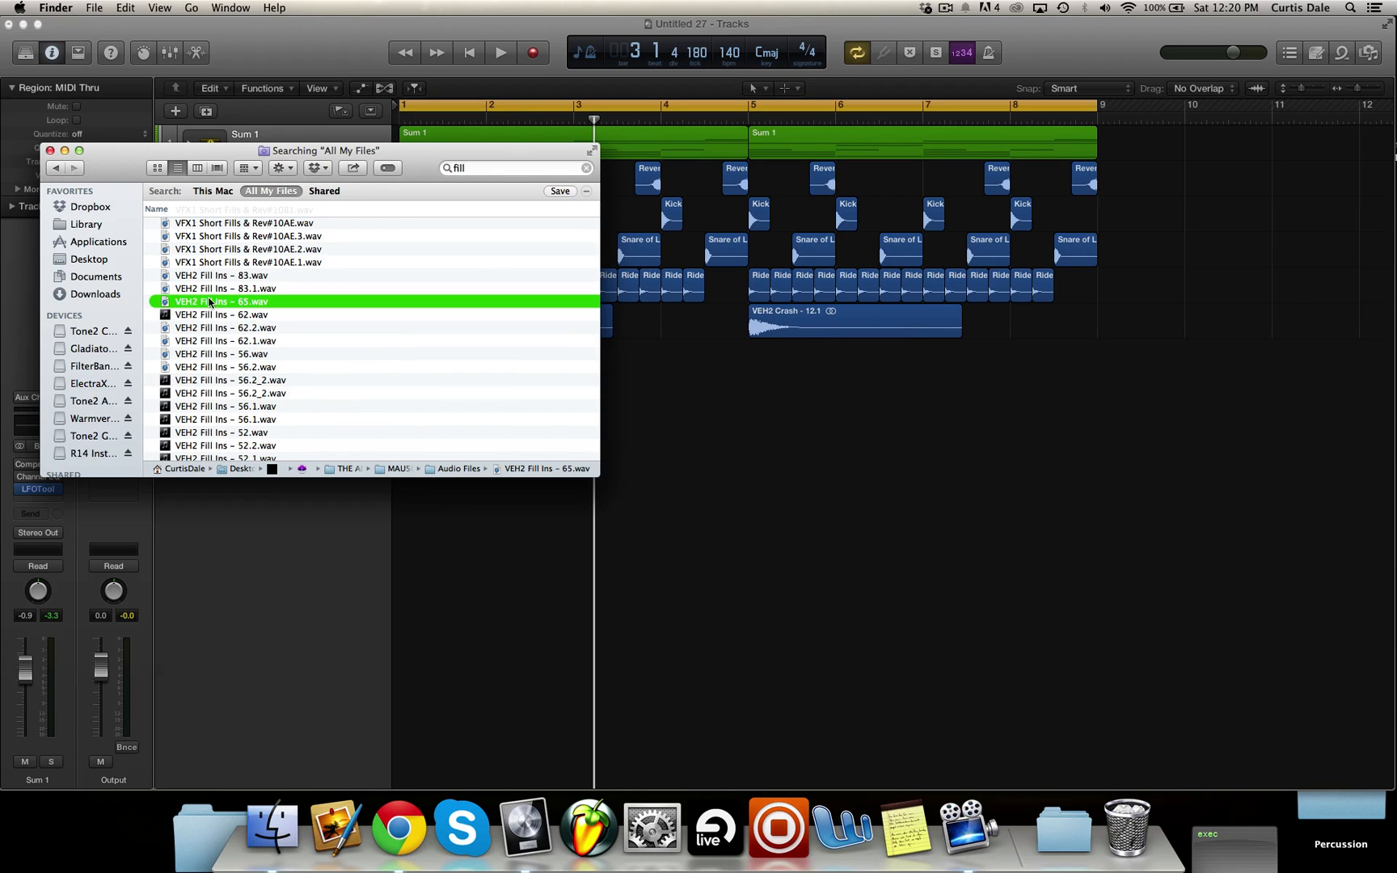
pyautogui.moveTo(633, 426); pyautogui.dragTo(1009, 420)
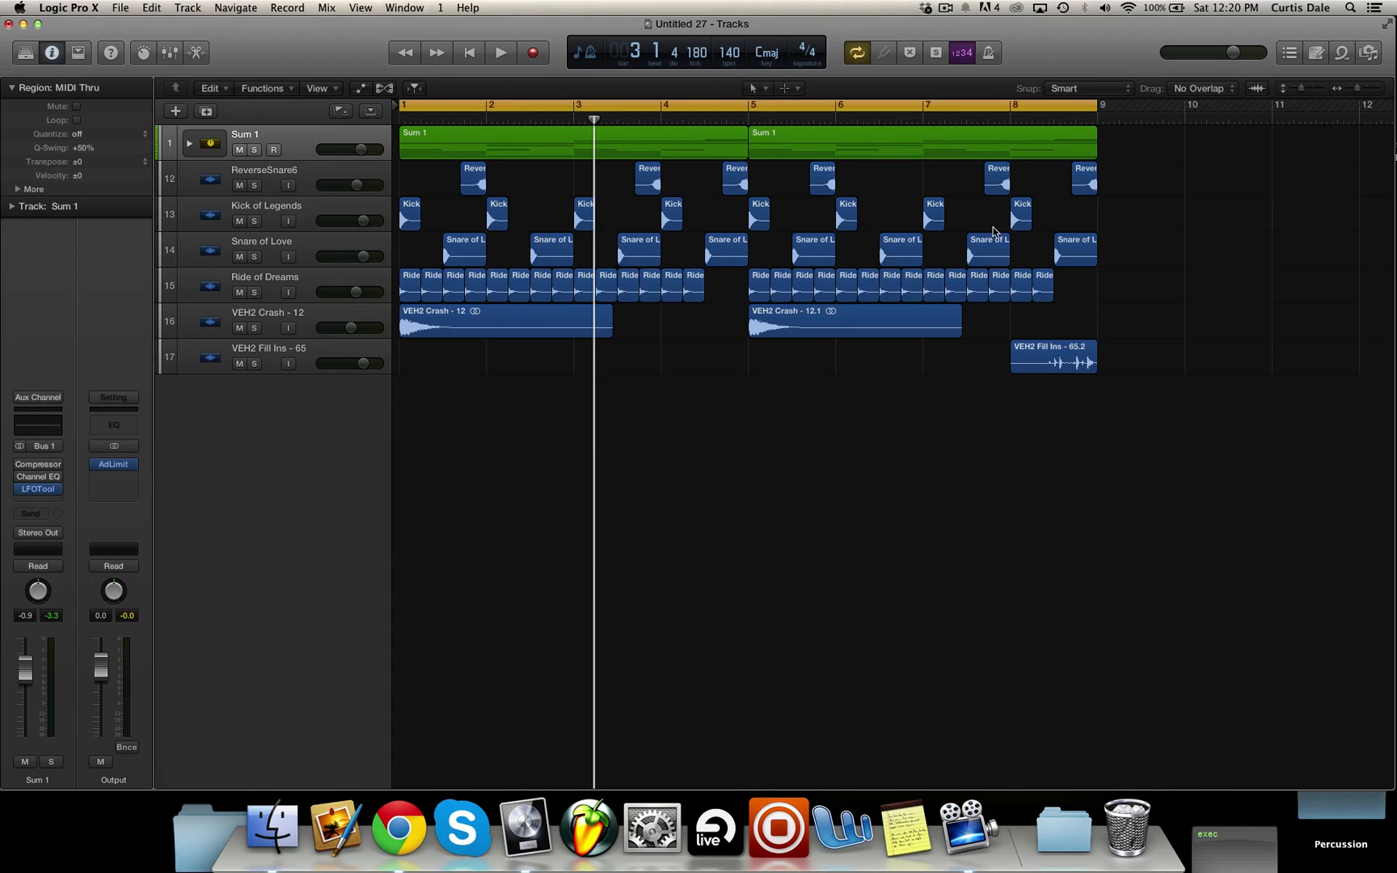
# Play the arrangement from late in bar 7 through the drum fill and back into bar 1
pyautogui.click(988, 122)
pyautogui.press('space')
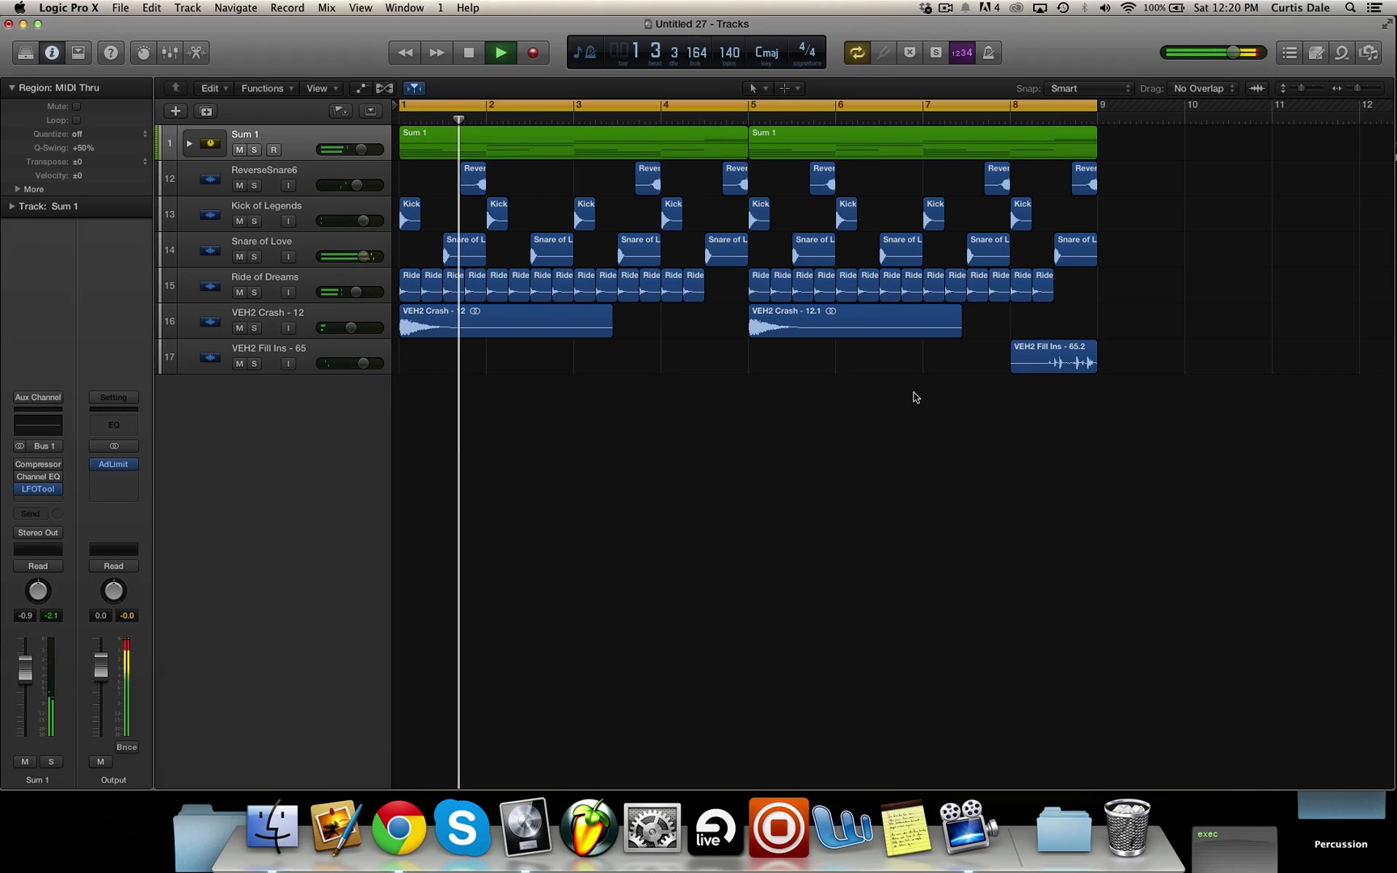
pyautogui.press('space')
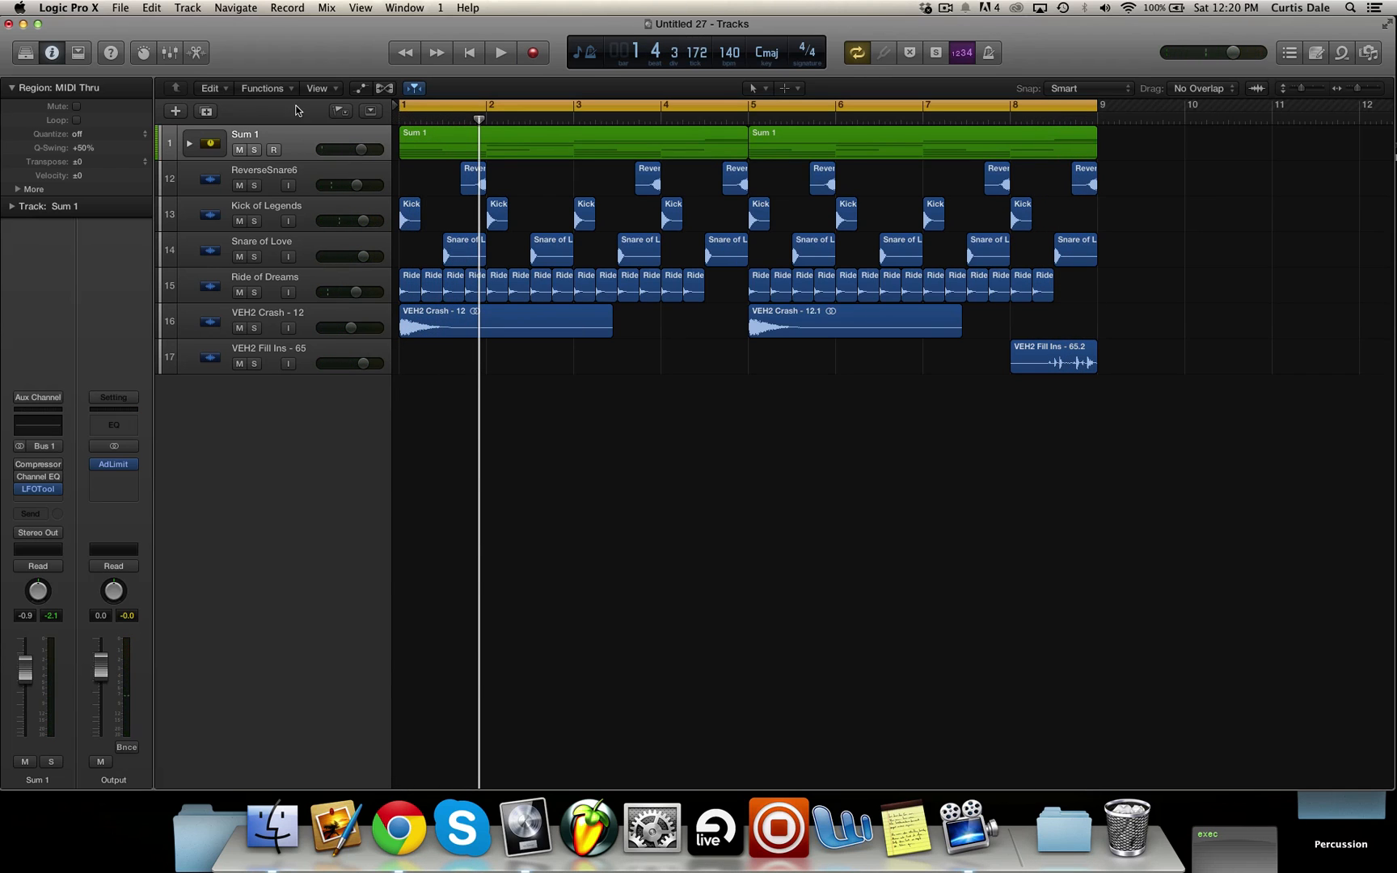
# Expand the Sum 1 stack, solo Inst 1 and move that track out of the stack to below VEH2 Fill Ins - 65
pyautogui.click(190, 143)
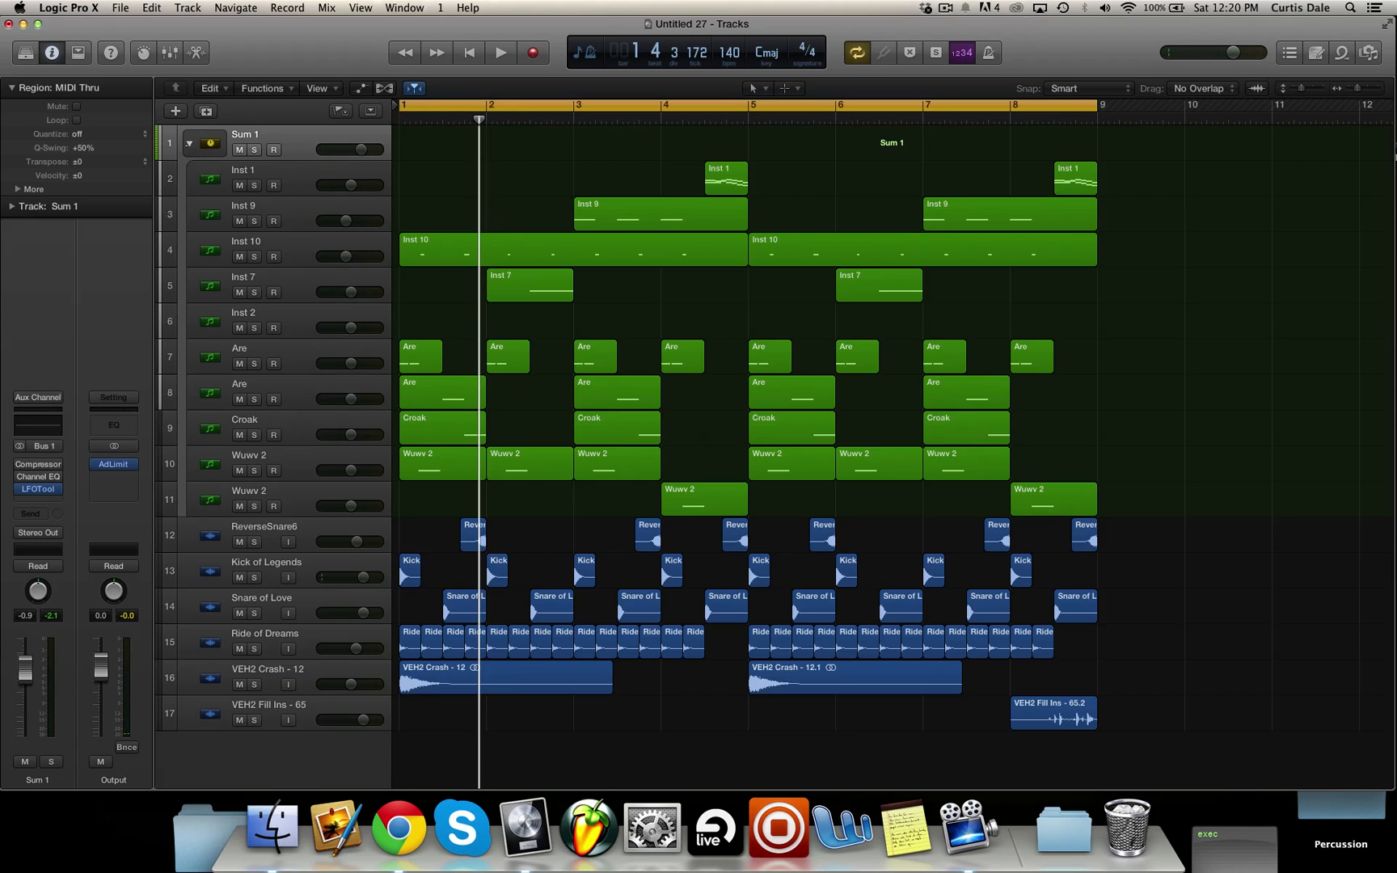
pyautogui.click(255, 191)
pyautogui.moveTo(212, 172); pyautogui.dragTo(212, 756)
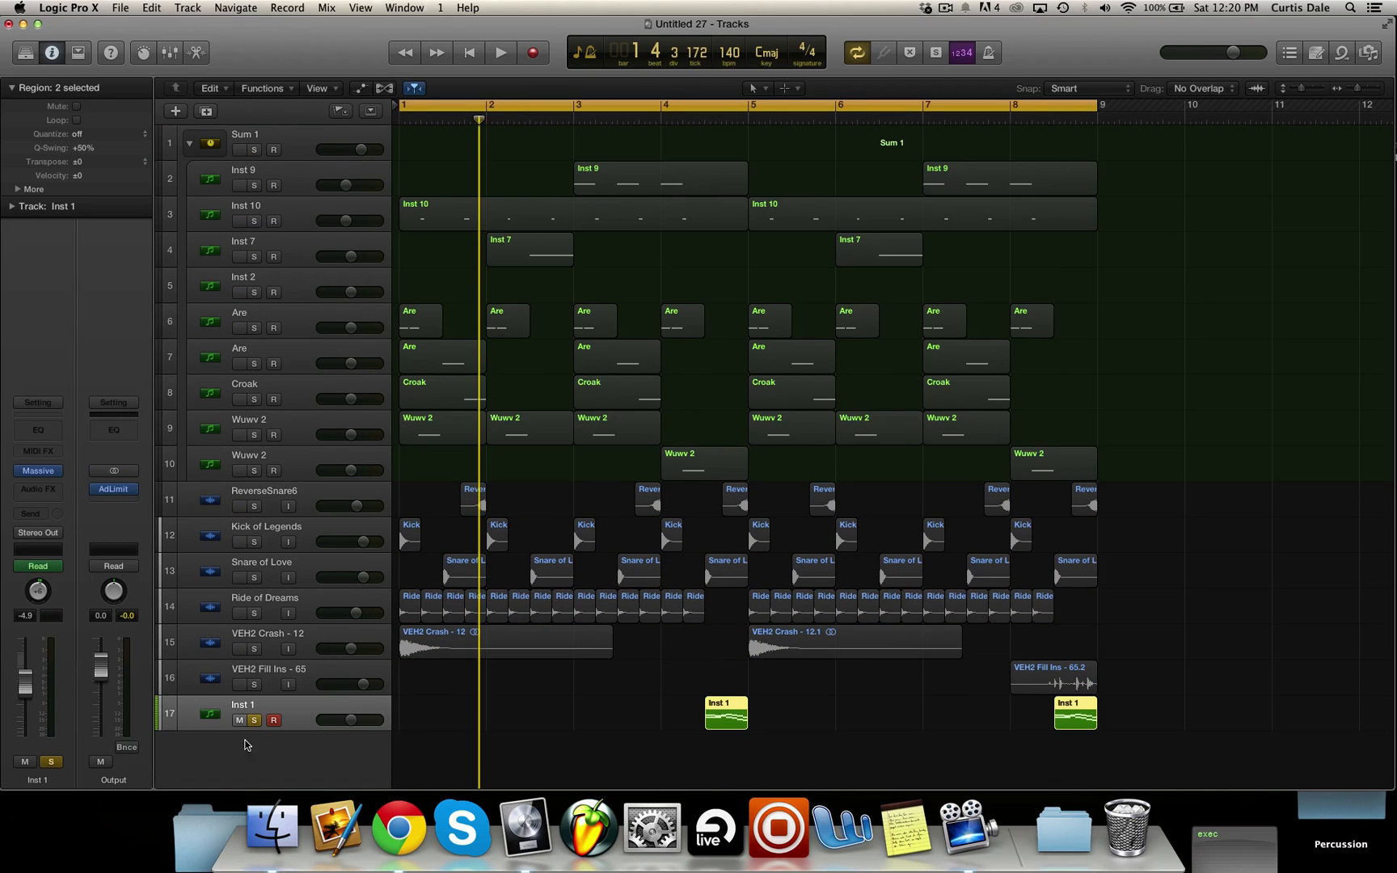
# Open the Inst 1 region at bar 4 beat 3 in the Piano Roll, with its notes enlarged
pyautogui.click(1375, 91)
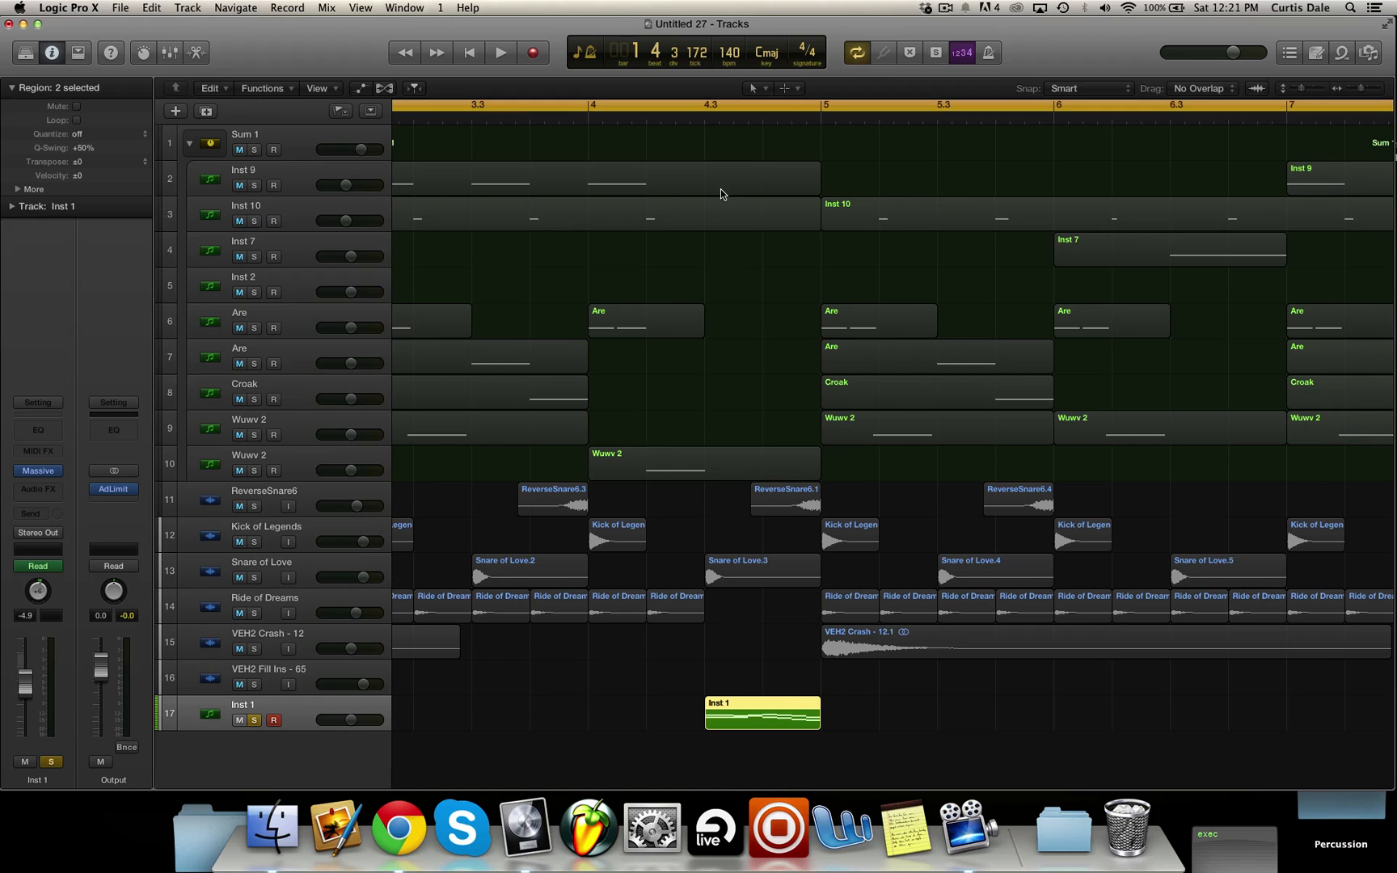
pyautogui.doubleClick(726, 710)
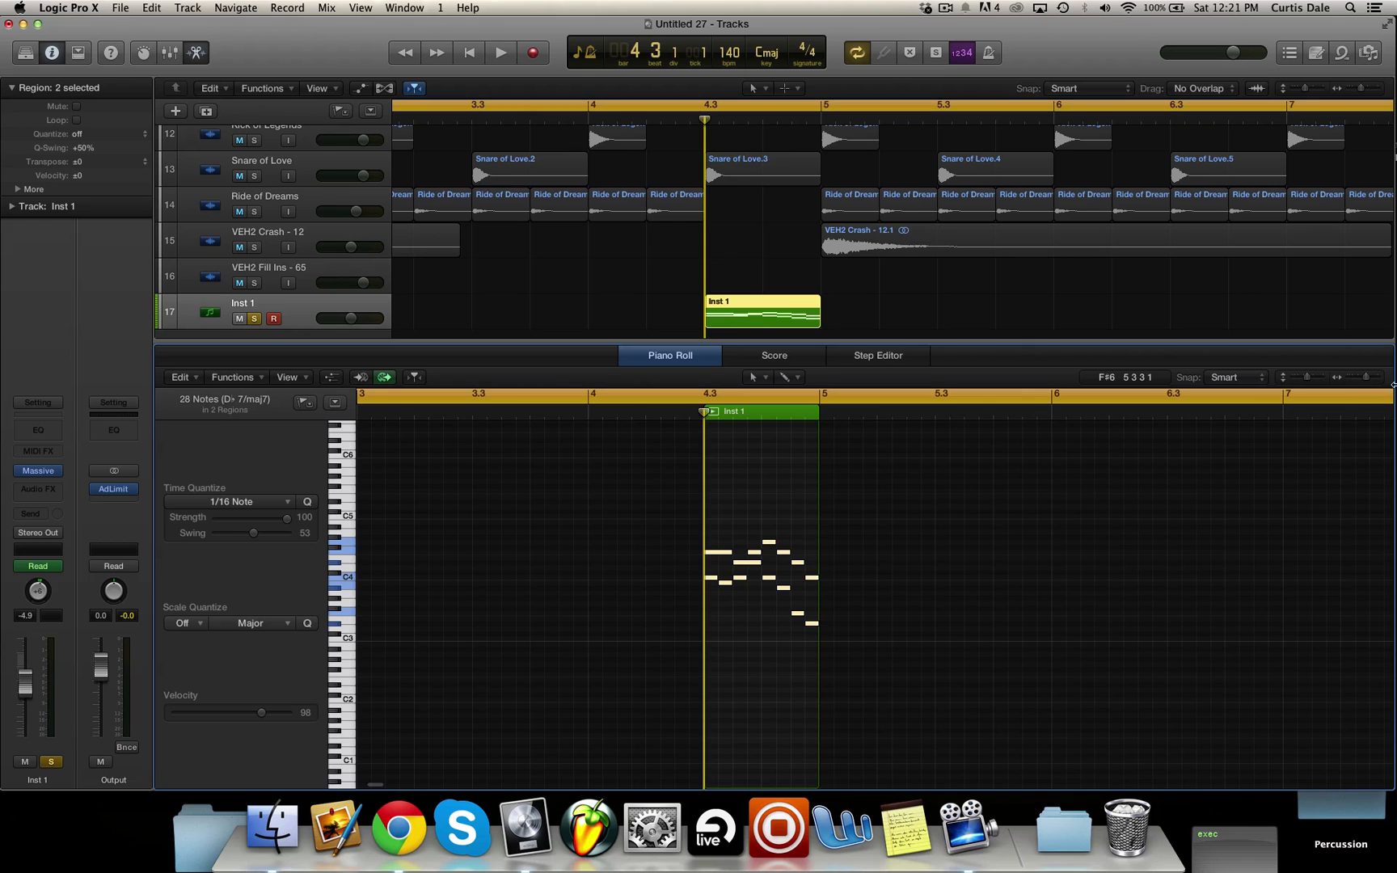
pyautogui.moveTo(1369, 378); pyautogui.dragTo(1378, 378)
pyautogui.hscroll(3, 997, 577)
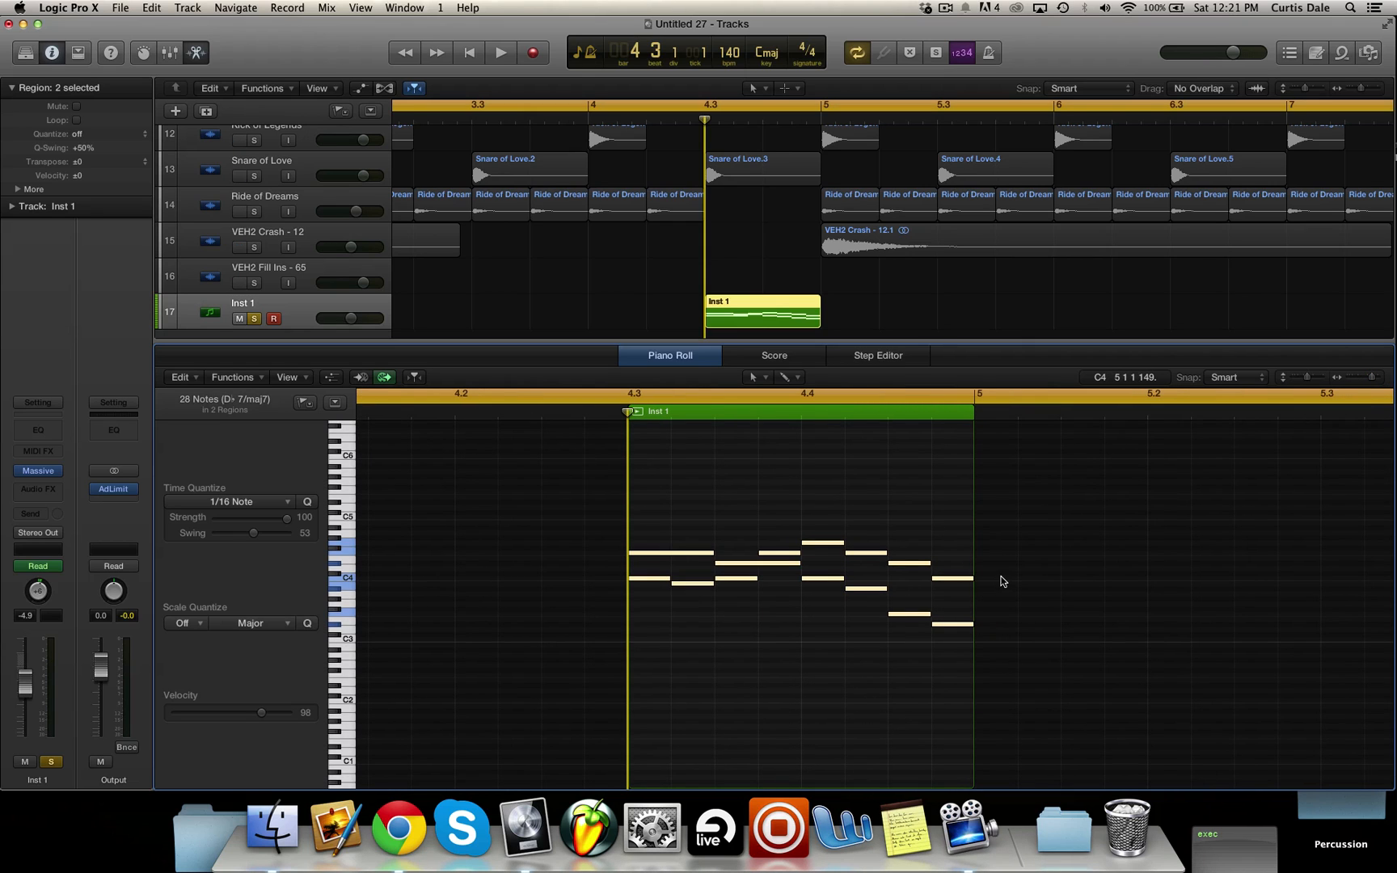
pyautogui.moveTo(1006, 582); pyautogui.dragTo(981, 573)
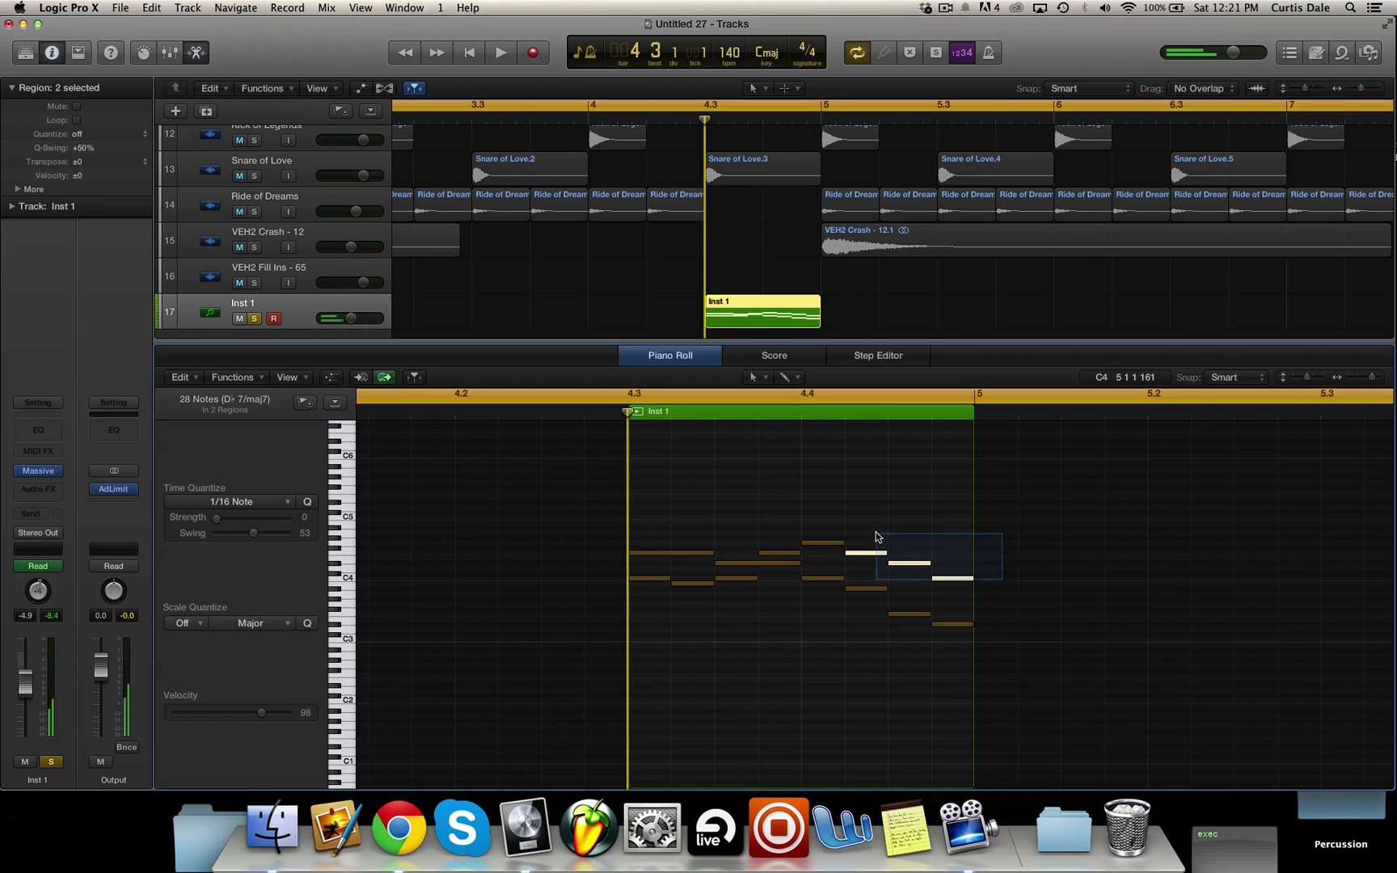
pyautogui.keyDown('shift'); pyautogui.click(778, 553); pyautogui.keyUp('shift')
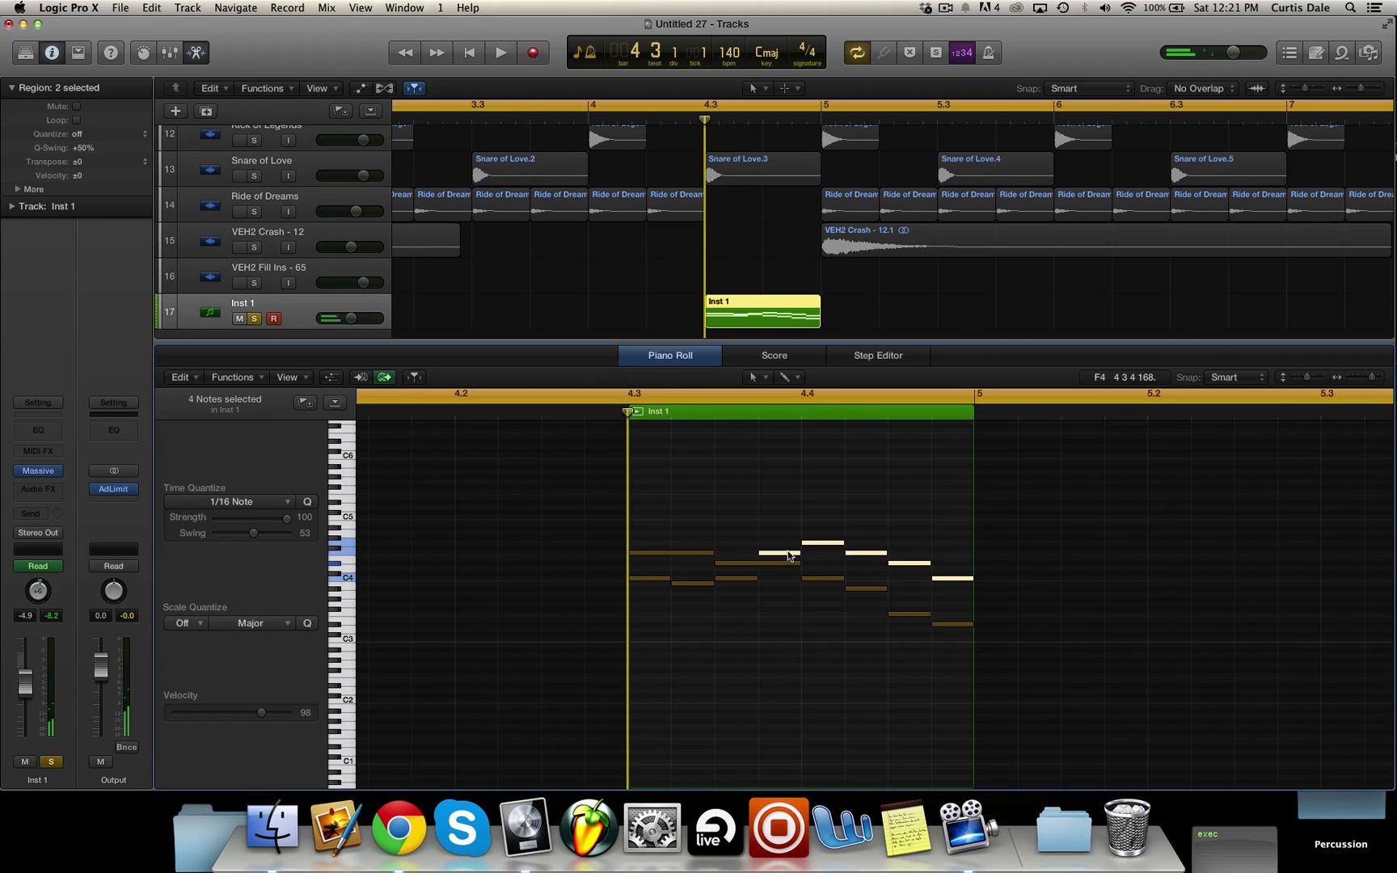
pyautogui.keyDown('shift'); pyautogui.click(734, 579); pyautogui.keyUp('shift')
pyautogui.keyDown('shift'); pyautogui.click(702, 583); pyautogui.keyUp('shift')
pyautogui.keyDown('shift'); pyautogui.click(665, 579); pyautogui.keyUp('shift')
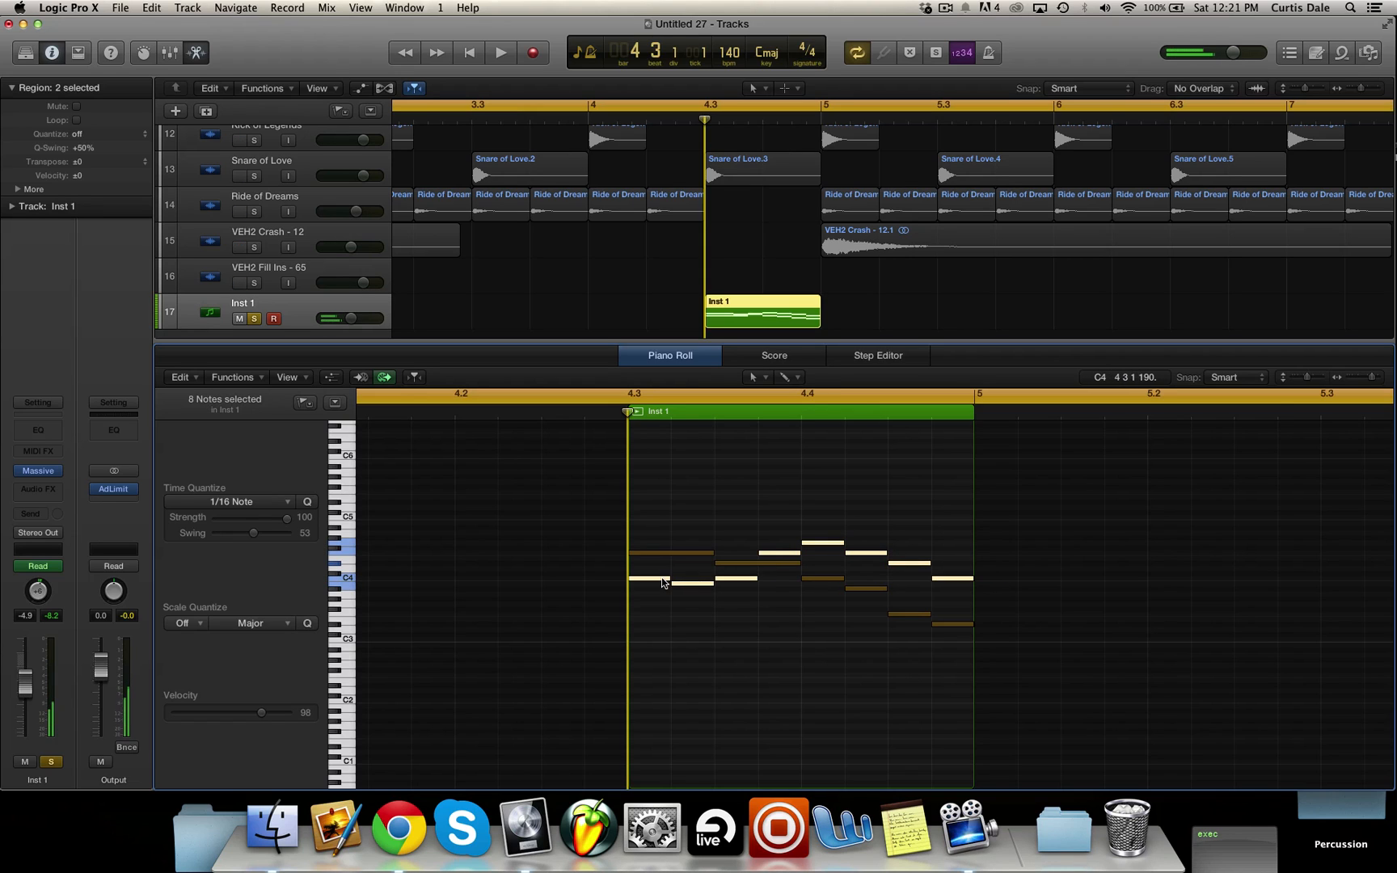
pyautogui.moveTo(817, 320)
pyautogui.mouseDown()
pyautogui.moveTo(934, 319)
pyautogui.moveTo(821, 319)
pyautogui.mouseUp()
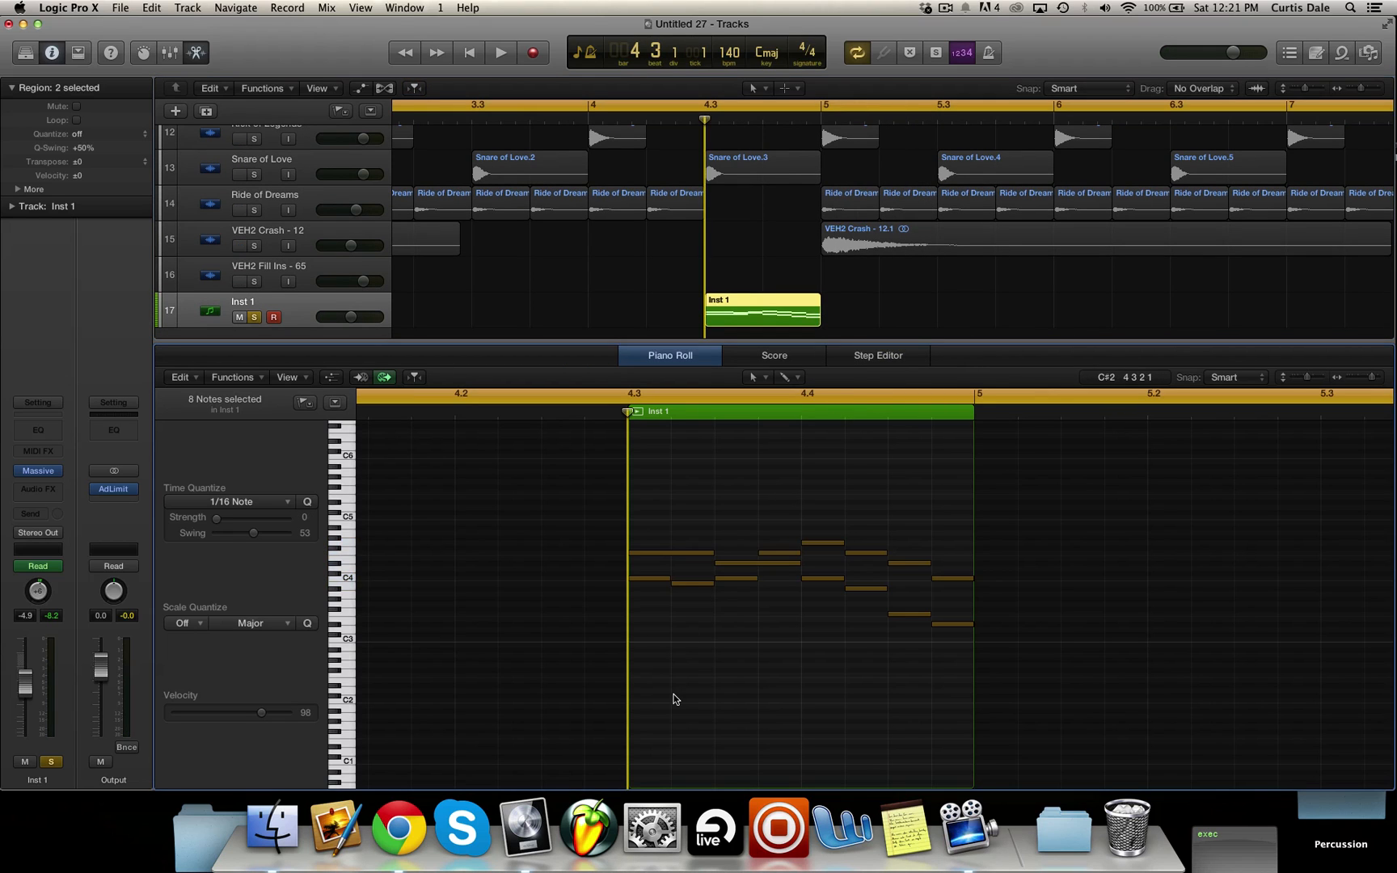
# Select the eight Inst 1 notes forming the line that rises from C4 to the highest note and returns to C4, and set their velocity to 127
pyautogui.moveTo(652, 606); pyautogui.dragTo(736, 582)
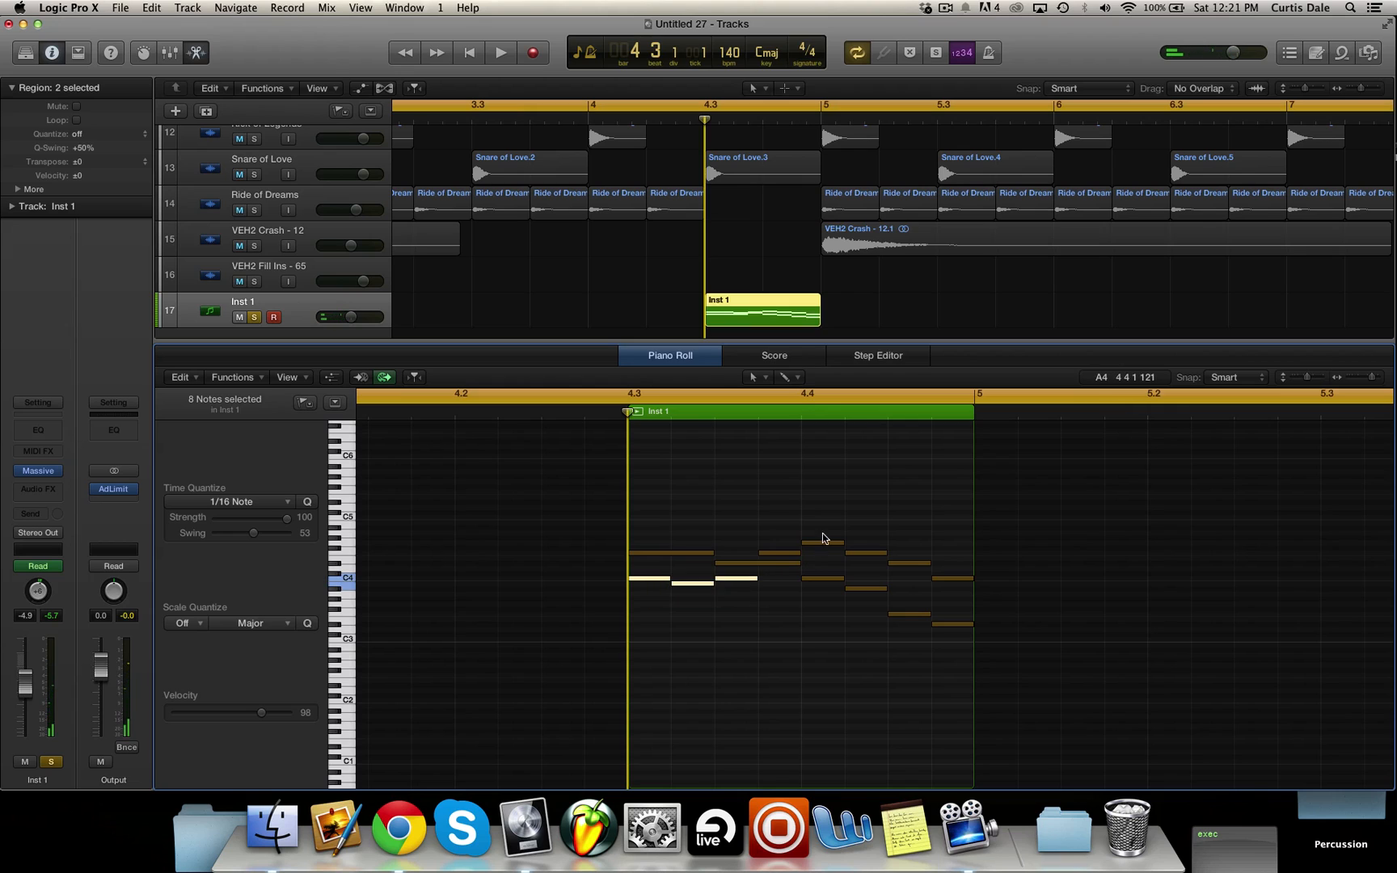
pyautogui.moveTo(786, 521); pyautogui.dragTo(942, 598)
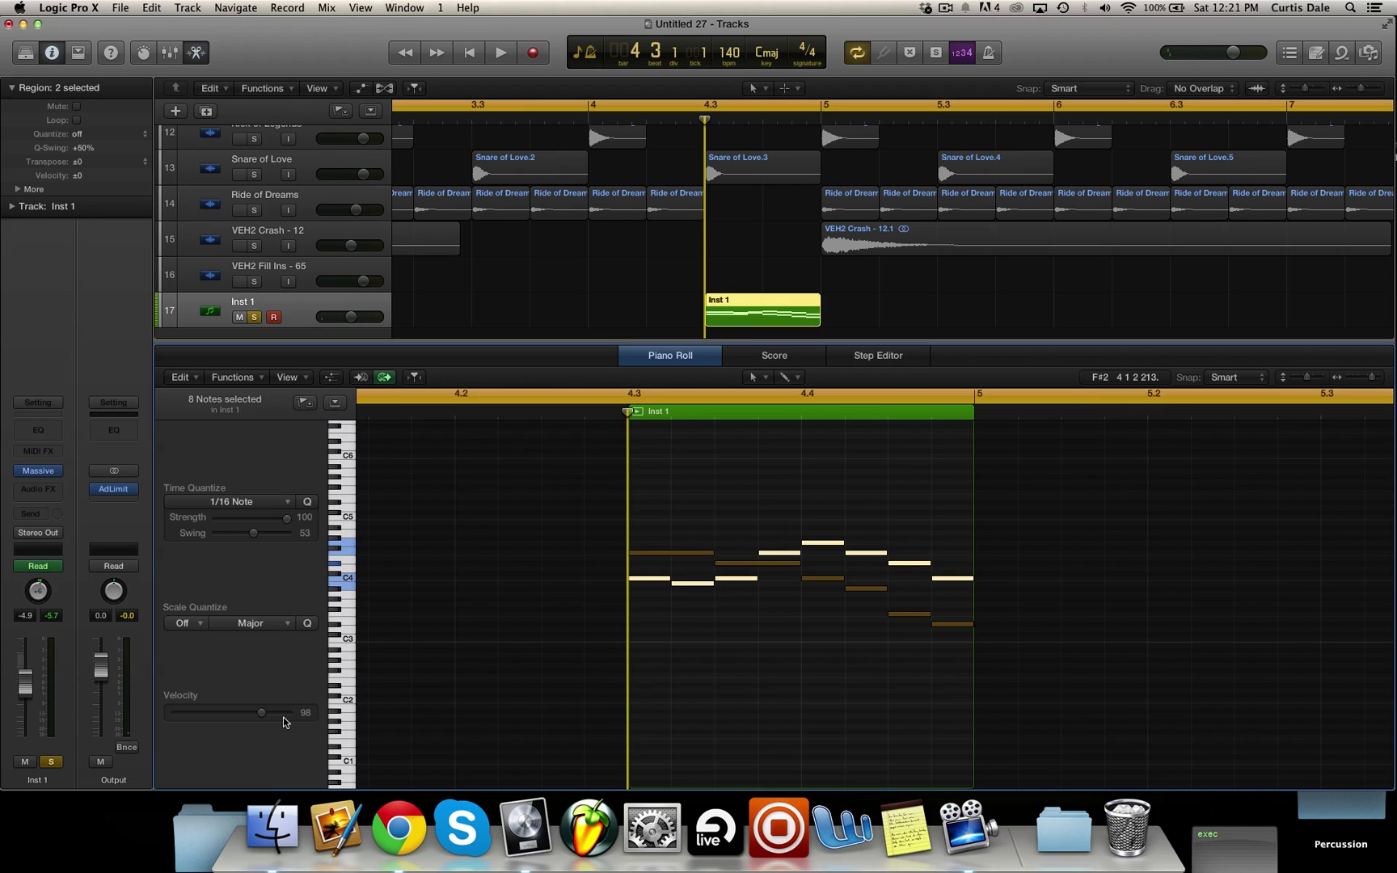
pyautogui.moveTo(261, 718); pyautogui.dragTo(674, 717)
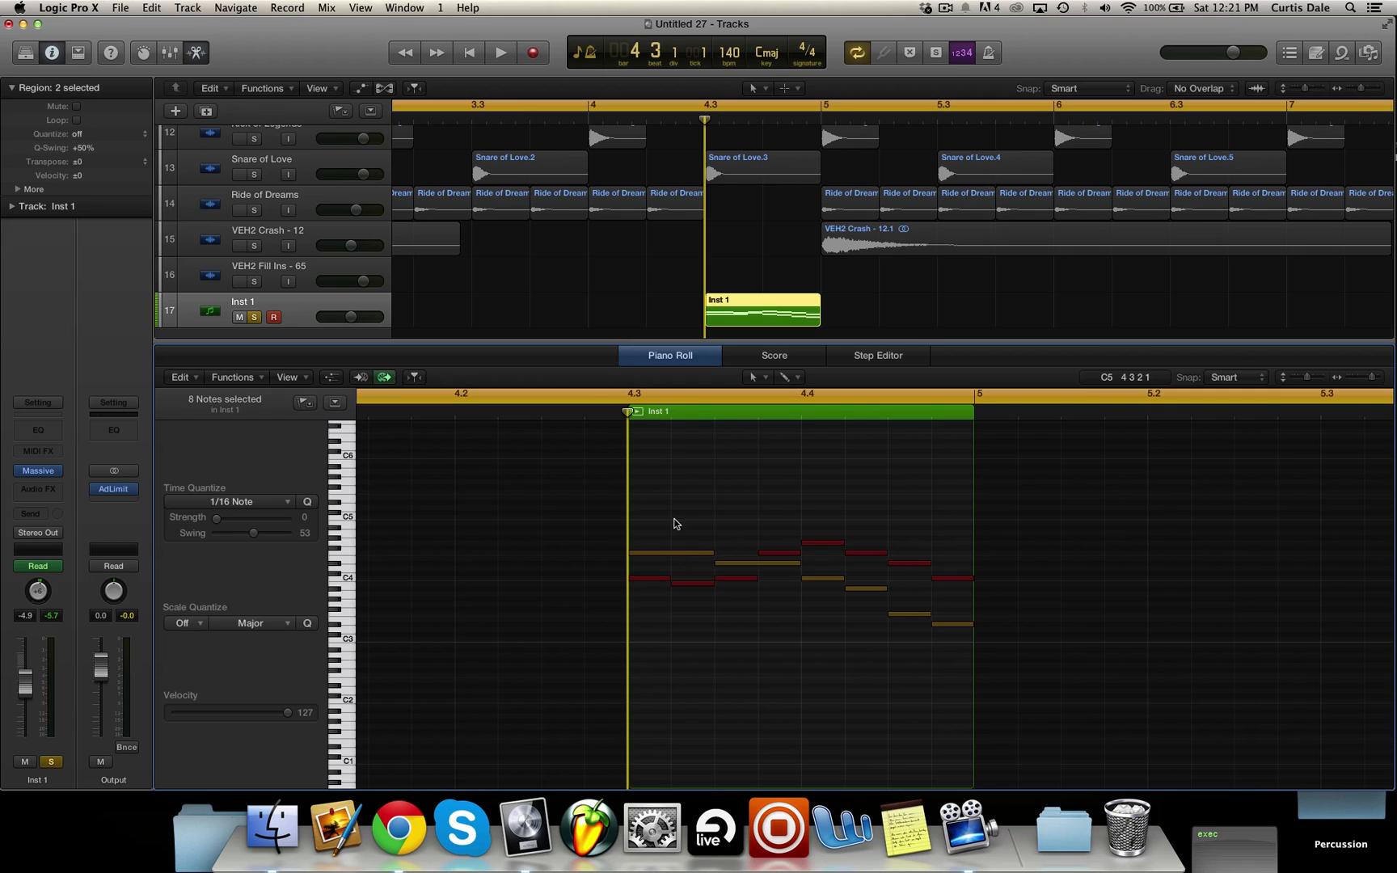
# Solo the Inst 7 track, play its phrase from around bar 2 beat 3, and turn its solo off again
pyautogui.hscroll(-5, 575, 324)
pyautogui.scroll(10, 583, 285)
pyautogui.hscroll(-3, 583, 286)
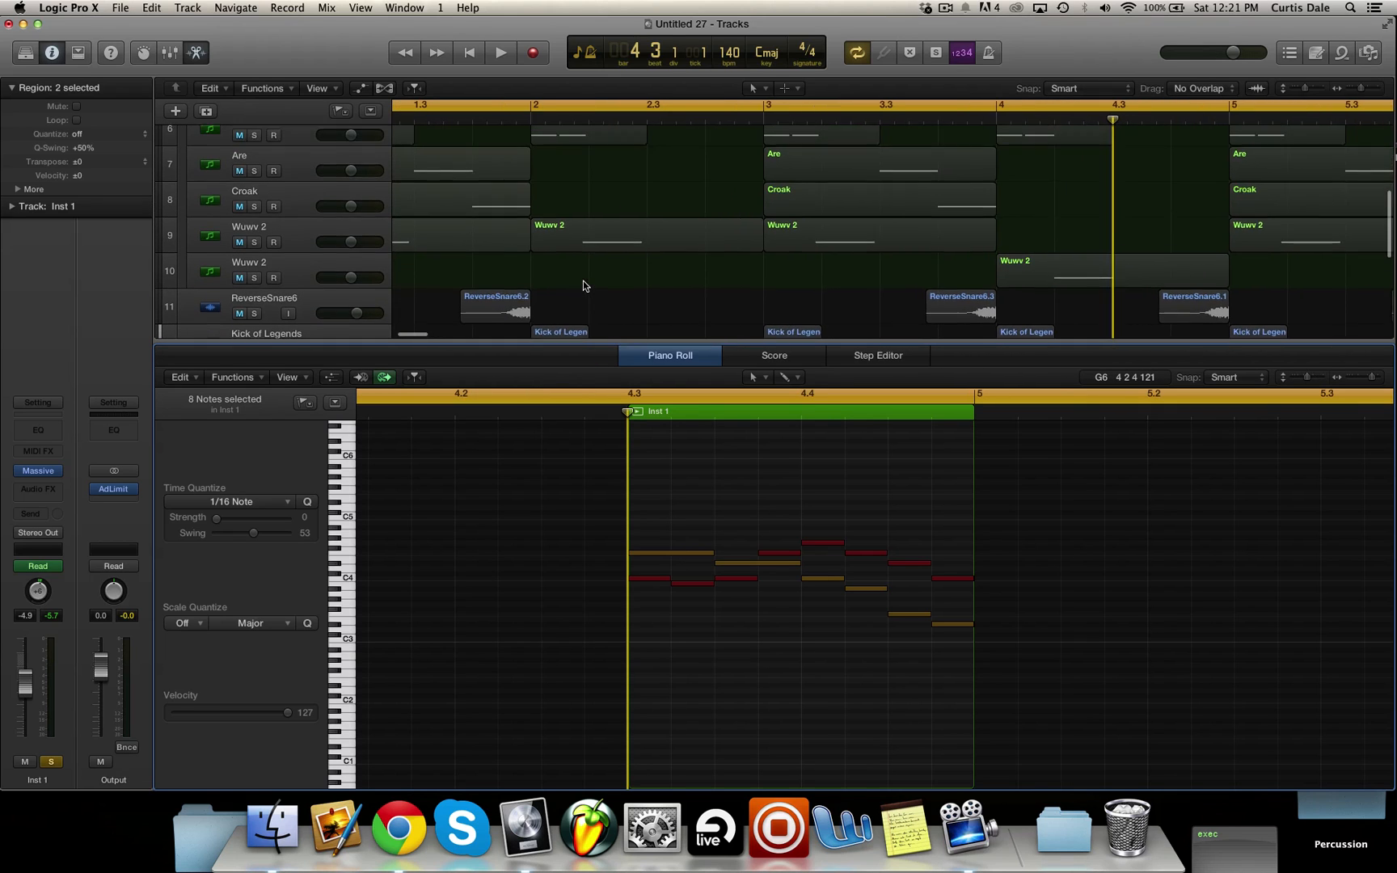
pyautogui.scroll(4, 568, 152)
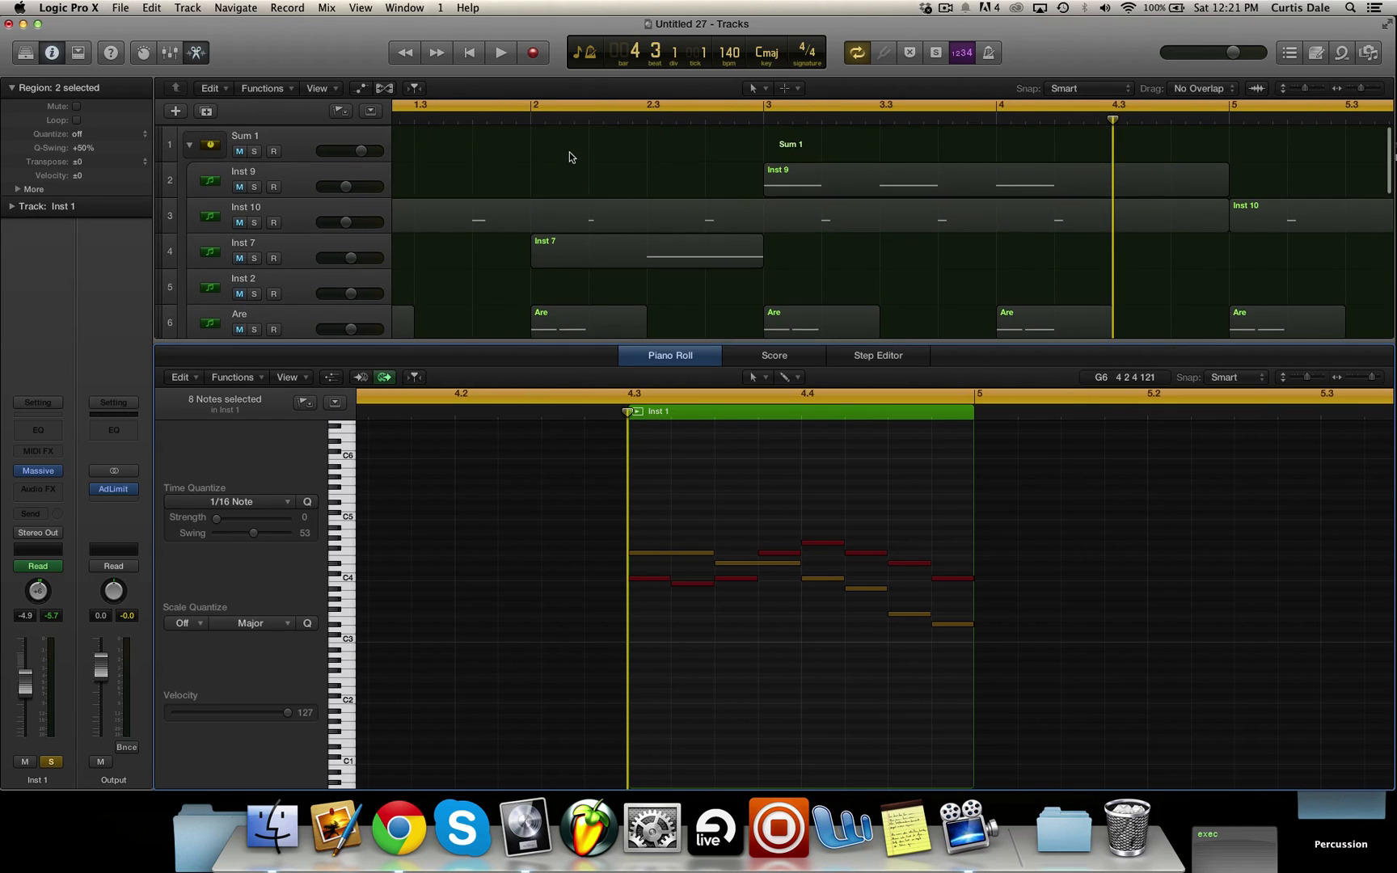
pyautogui.hscroll(3, 568, 152)
pyautogui.hscroll(2, 441, 218)
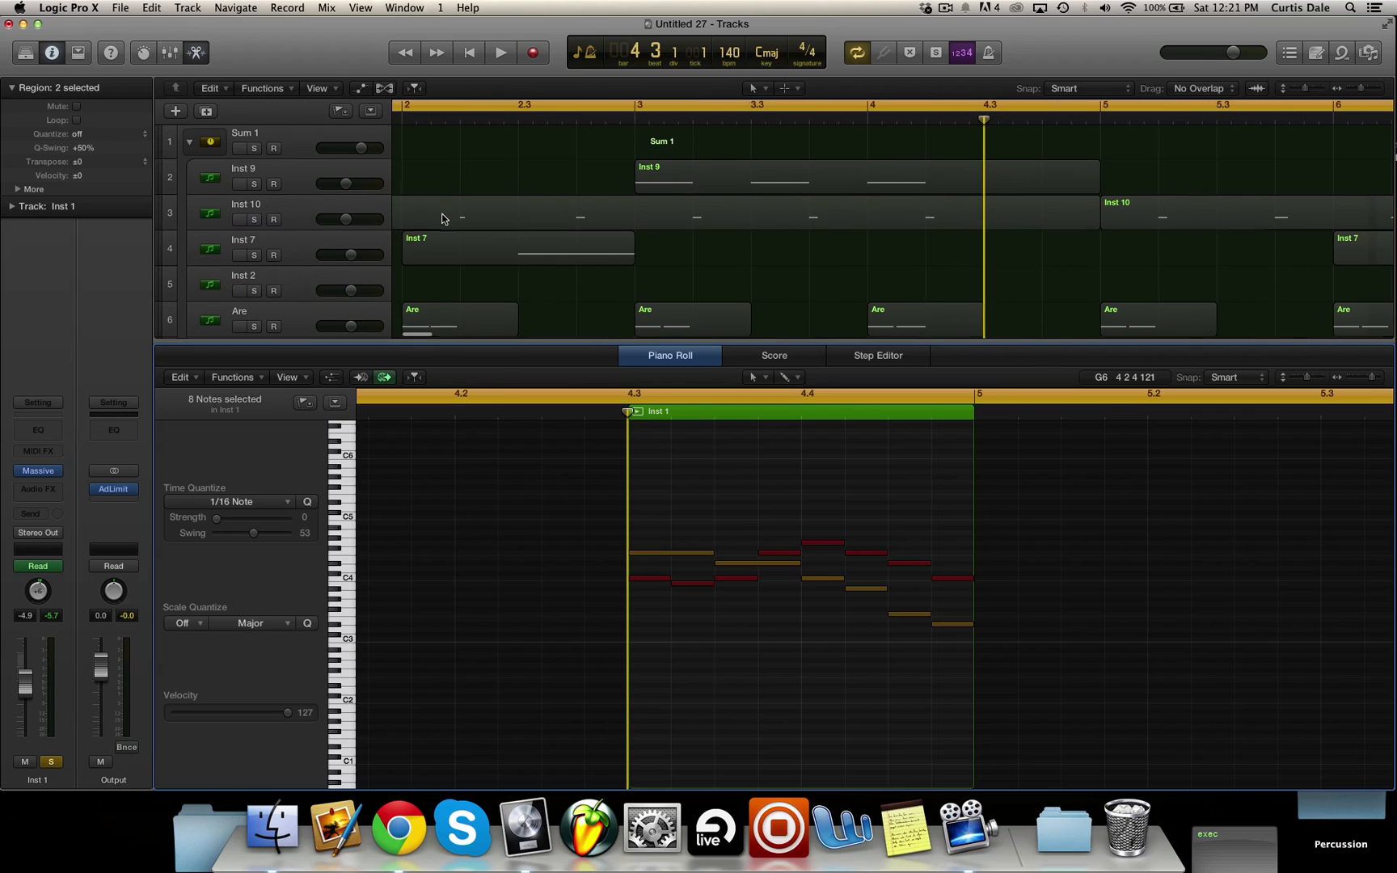
pyautogui.click(254, 257)
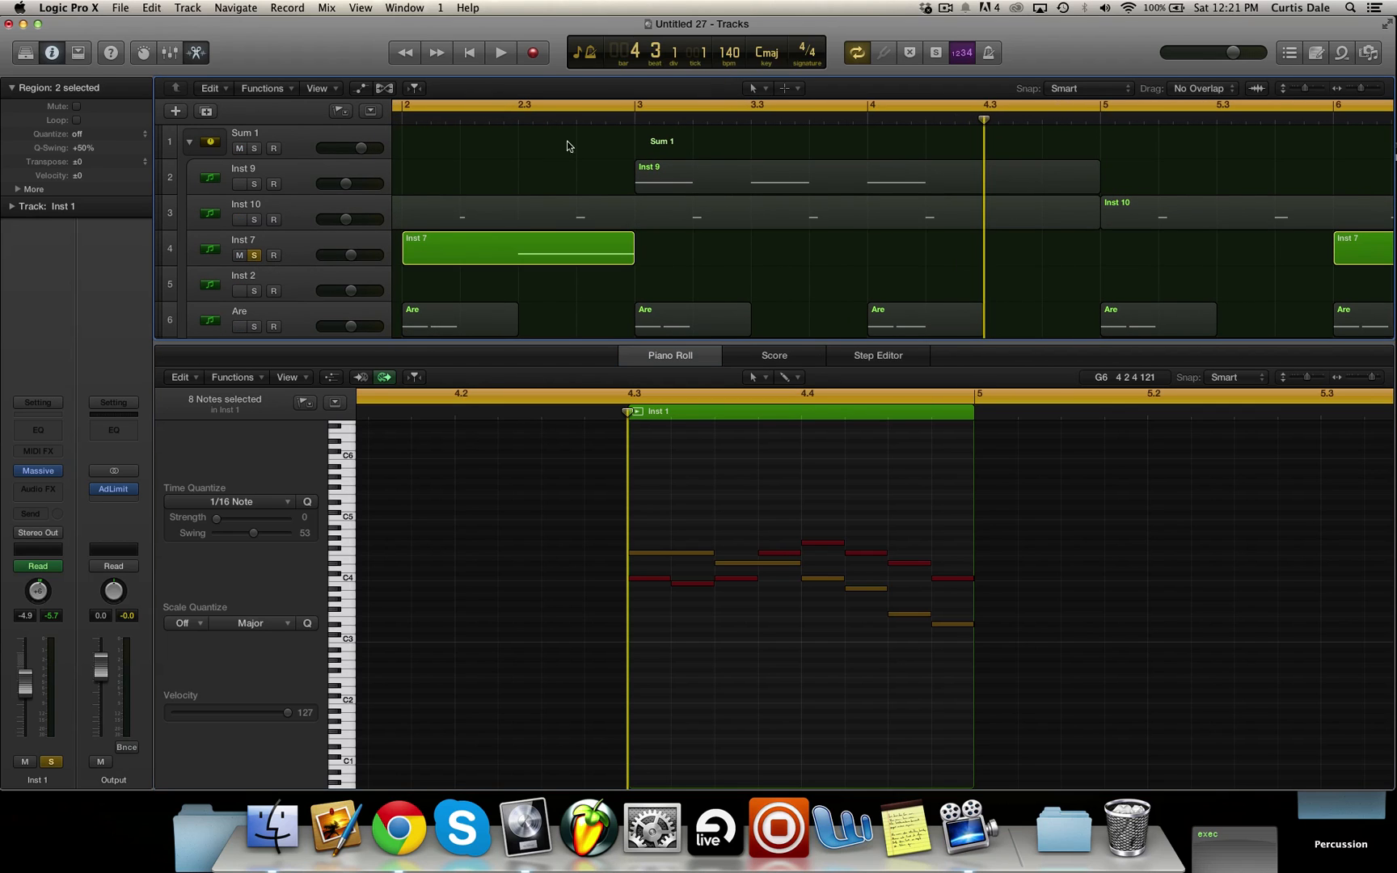
pyautogui.doubleClick(504, 117)
pyautogui.press('space')
pyautogui.click(255, 256)
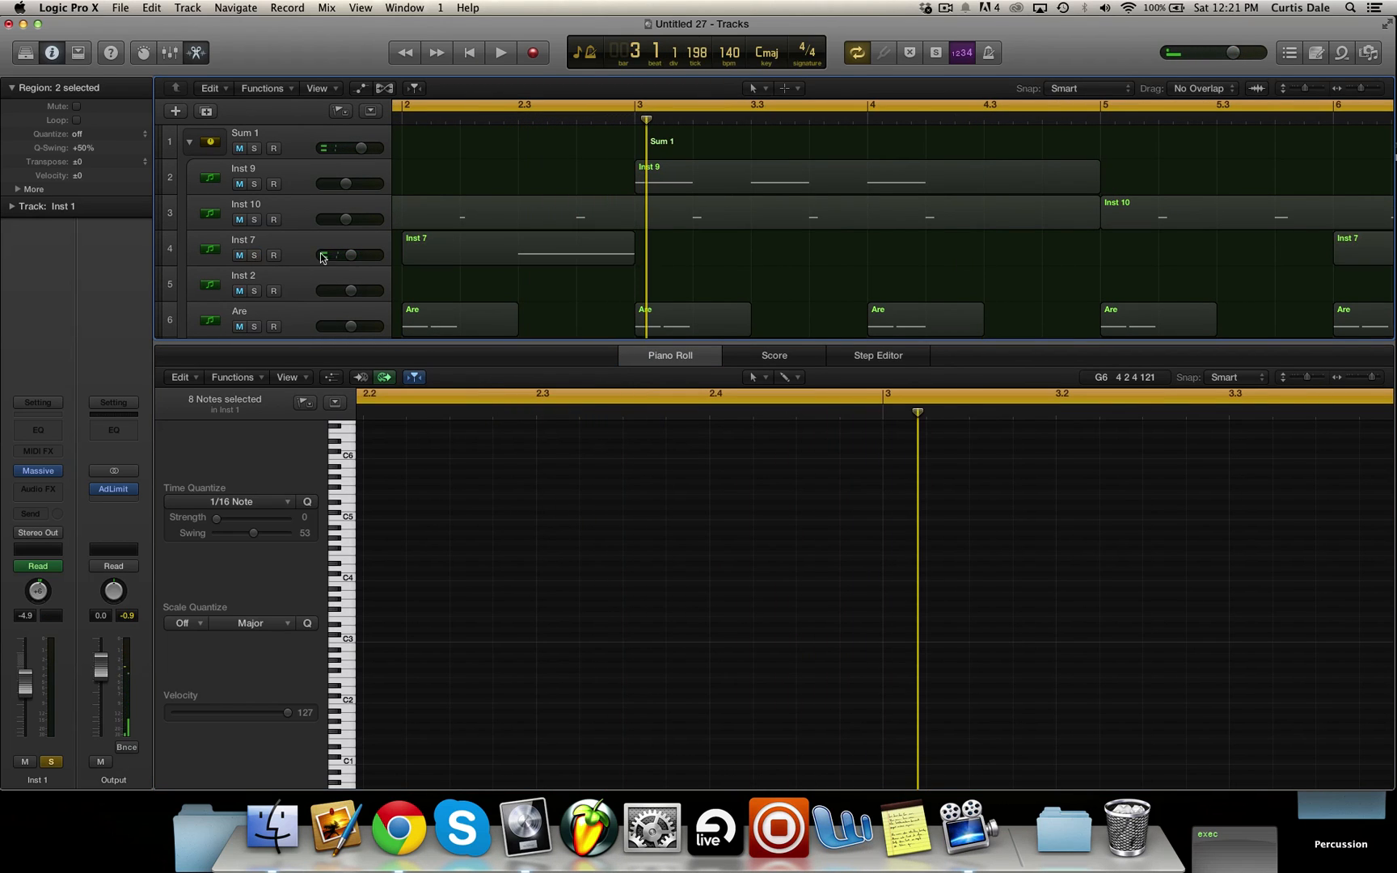
# Examine the two notes of the Inst 7 region at bar 2 in the Piano Roll, and close the editor
pyautogui.click(555, 243)
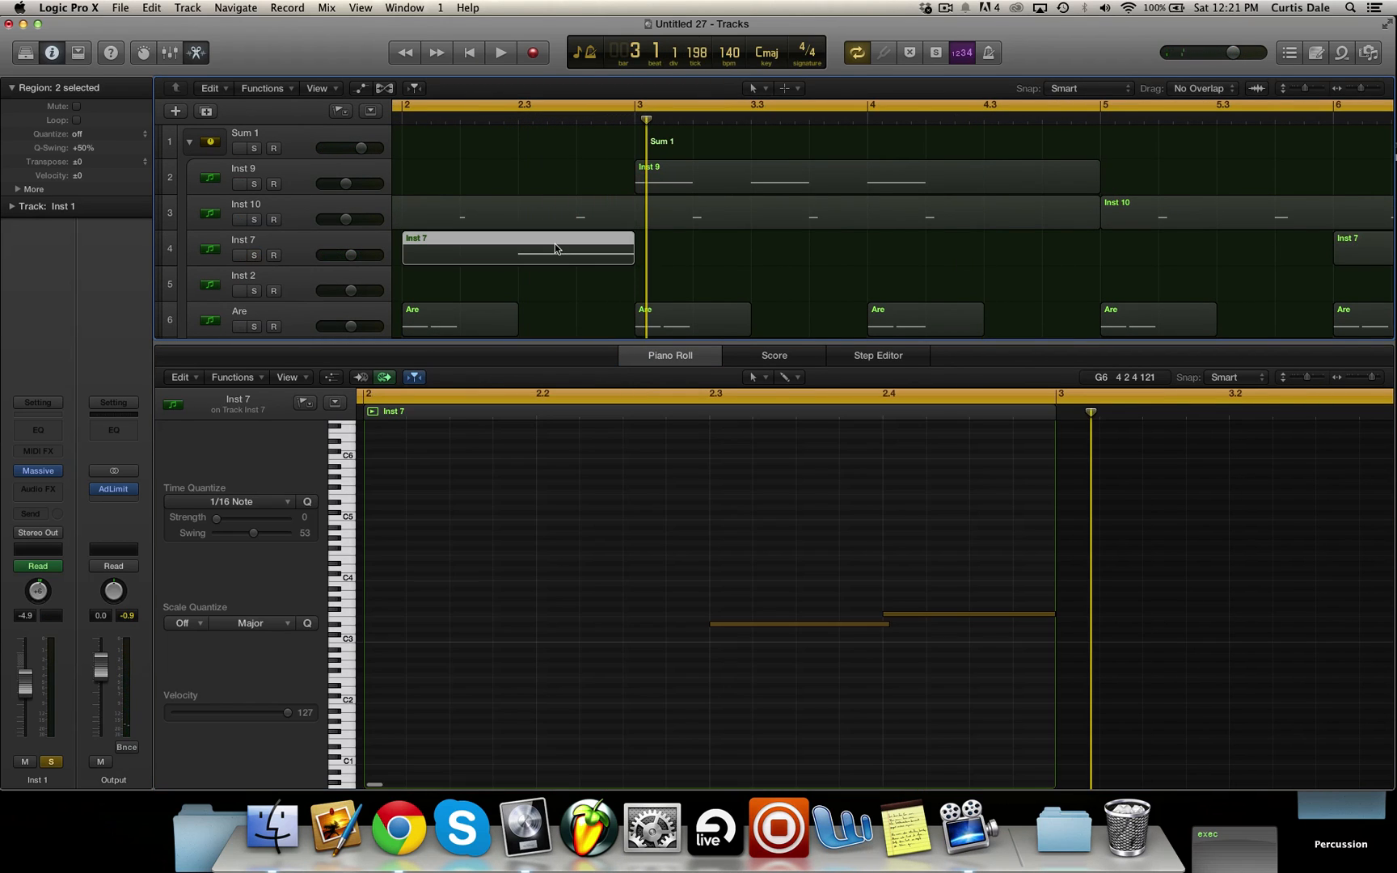
pyautogui.click(754, 623)
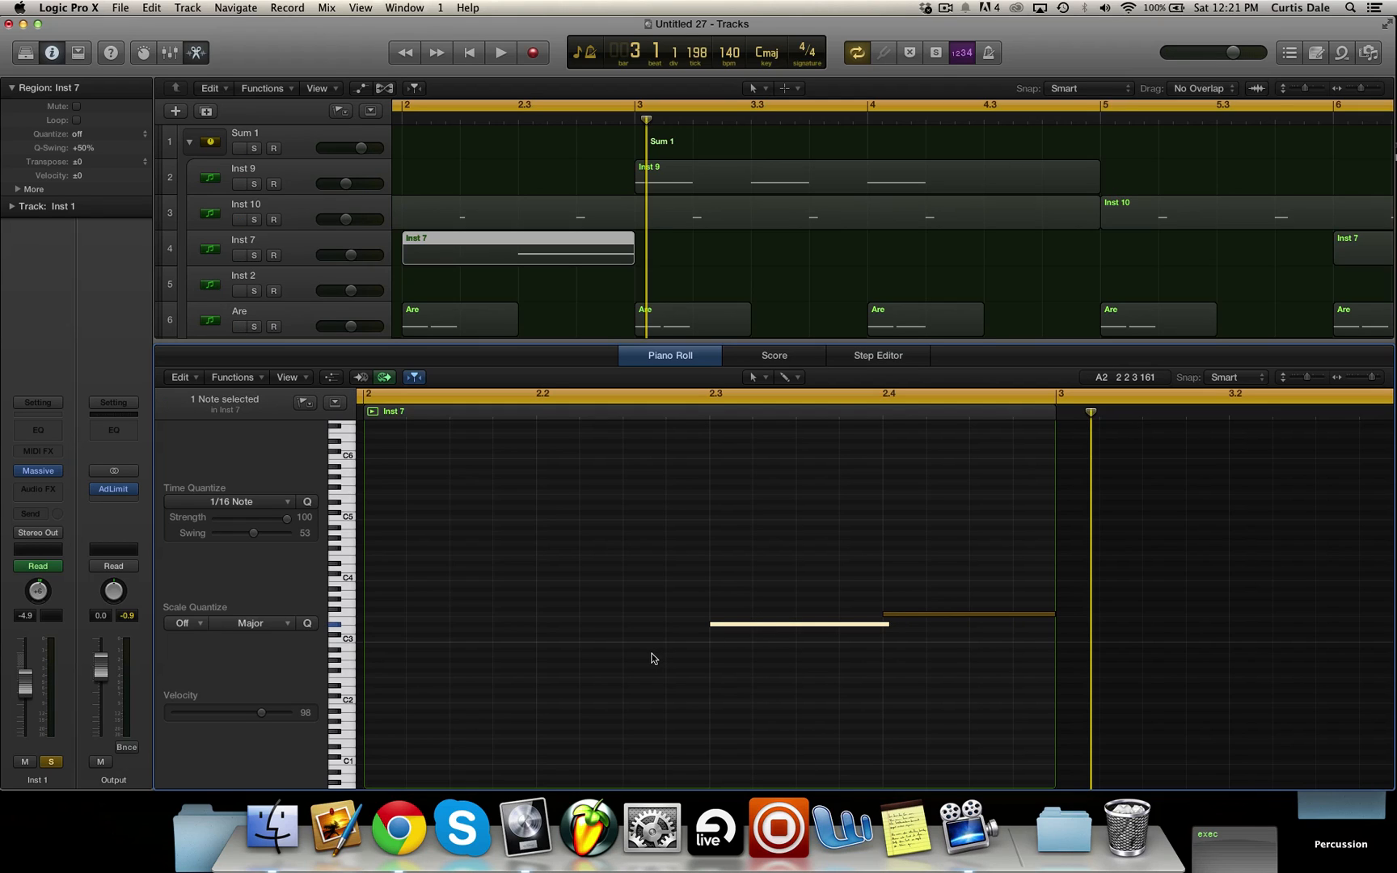
pyautogui.click(898, 614)
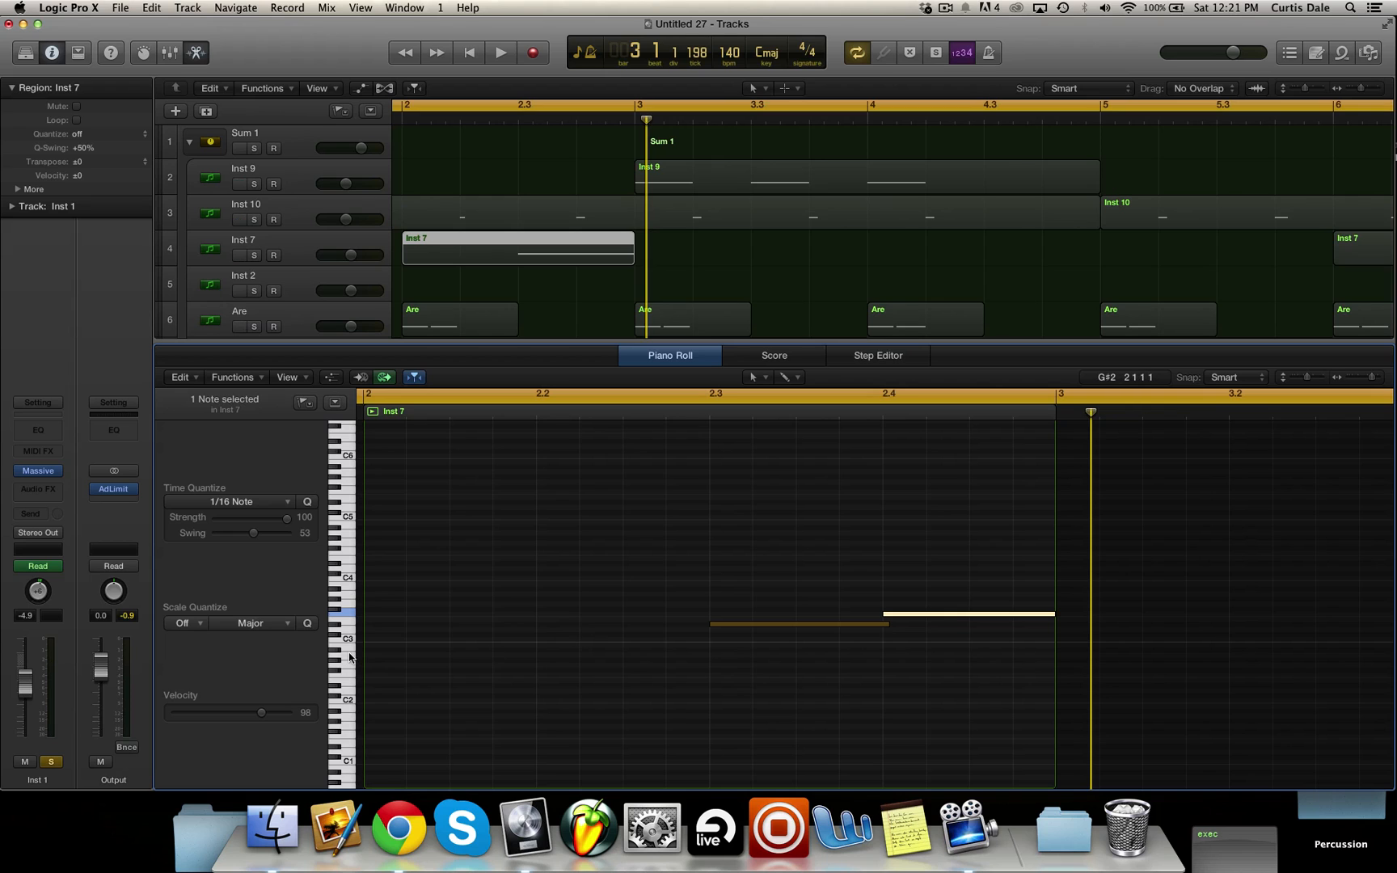
pyautogui.click(650, 361)
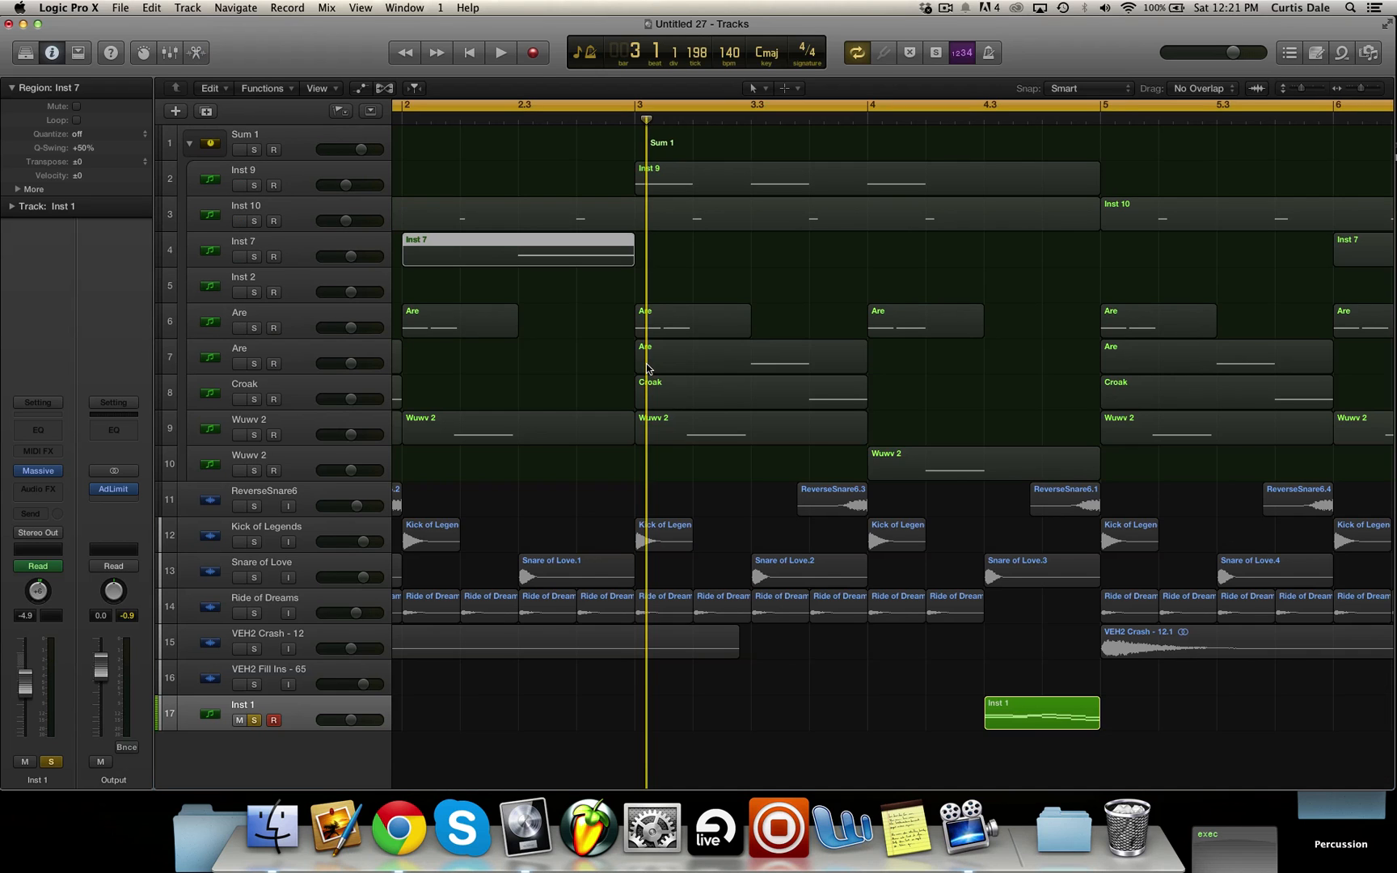
# Reopen the Inst 1 region at bar 4 beat 3 in the Piano Roll and audition its two long notes above C4
pyautogui.hscroll(3, 781, 437)
pyautogui.doubleClick(971, 715)
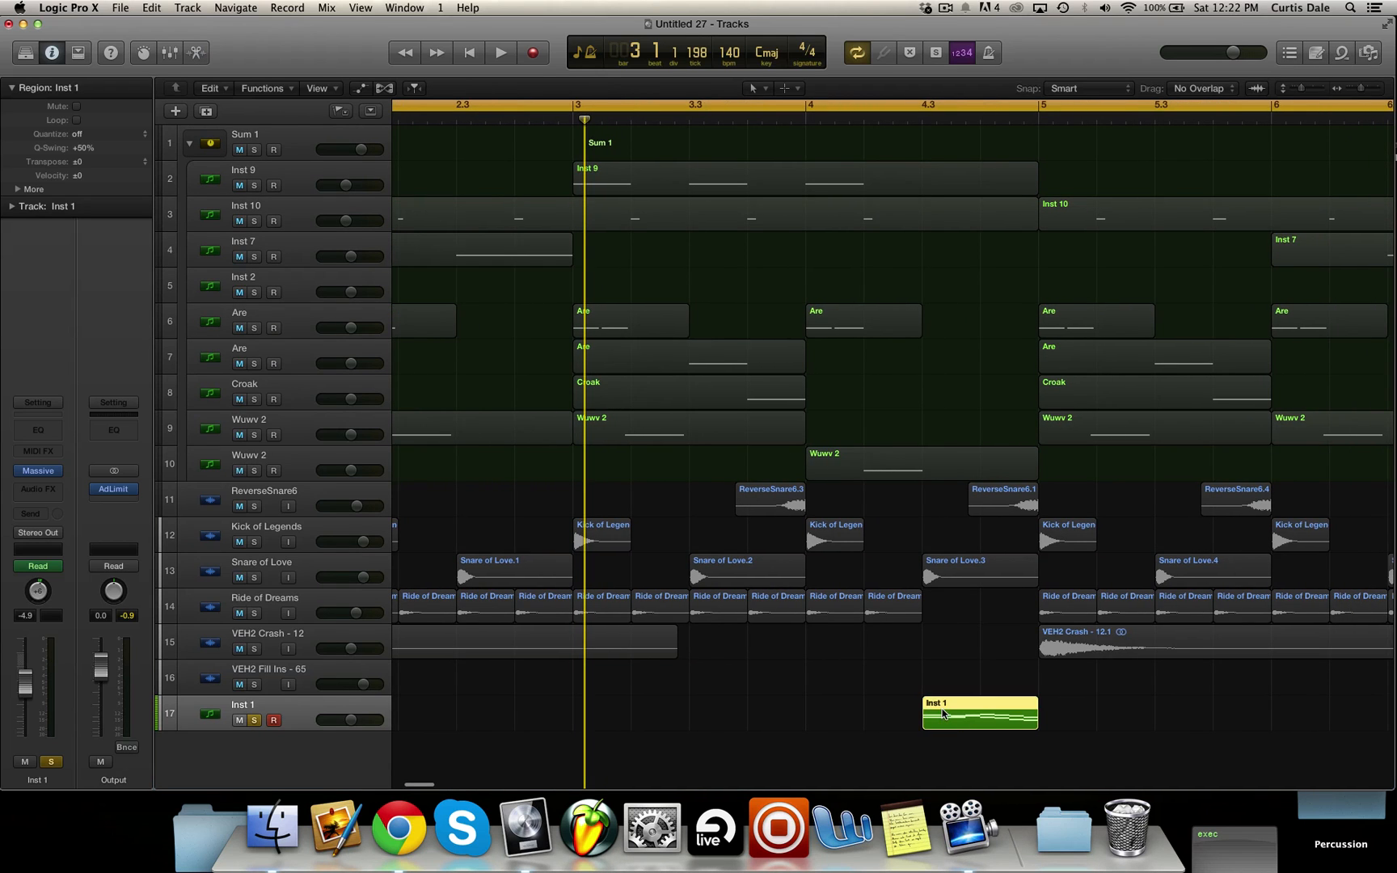
pyautogui.hscroll(-2, 576, 660)
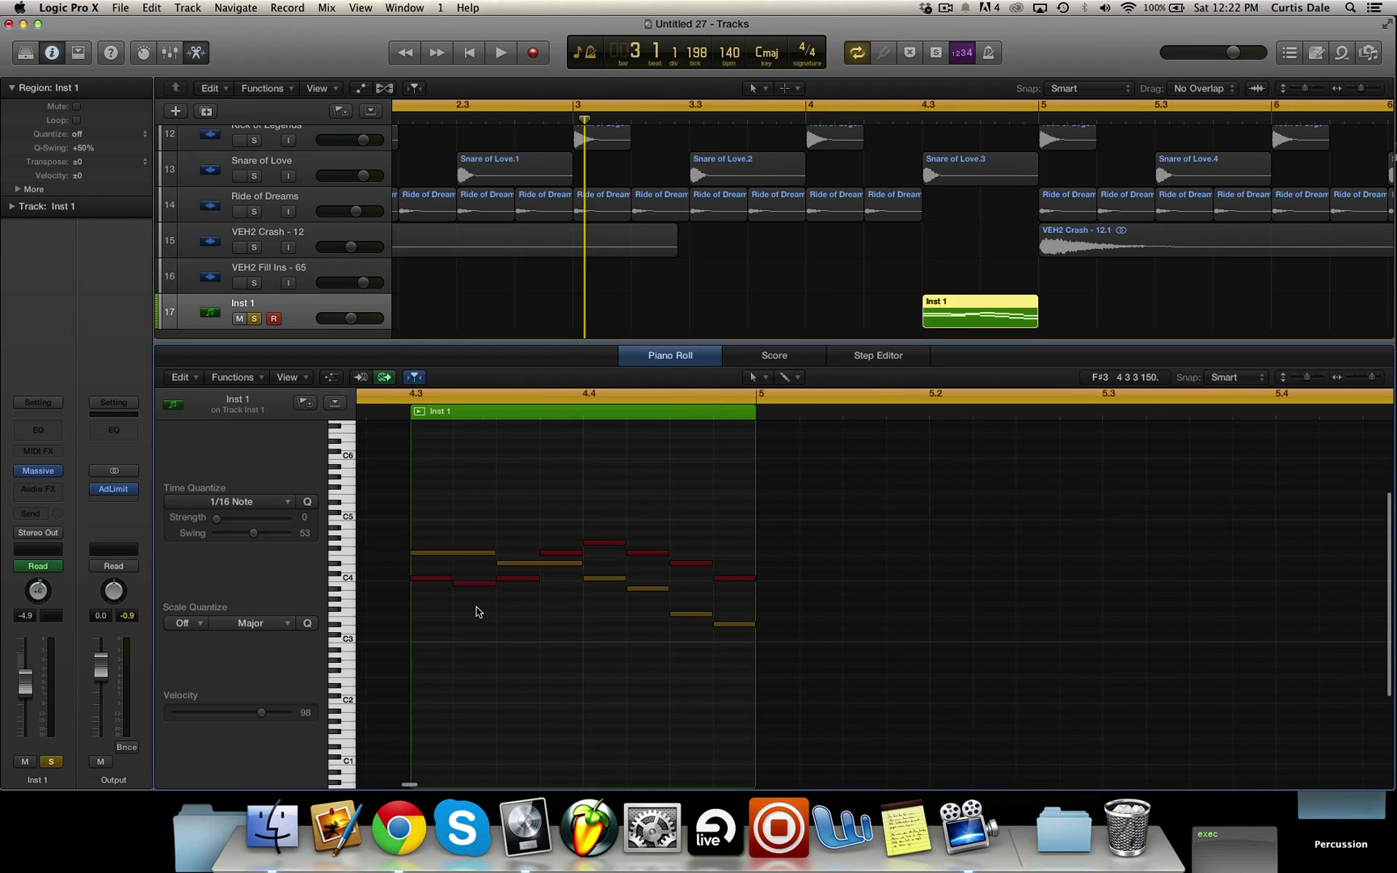
pyautogui.click(461, 553)
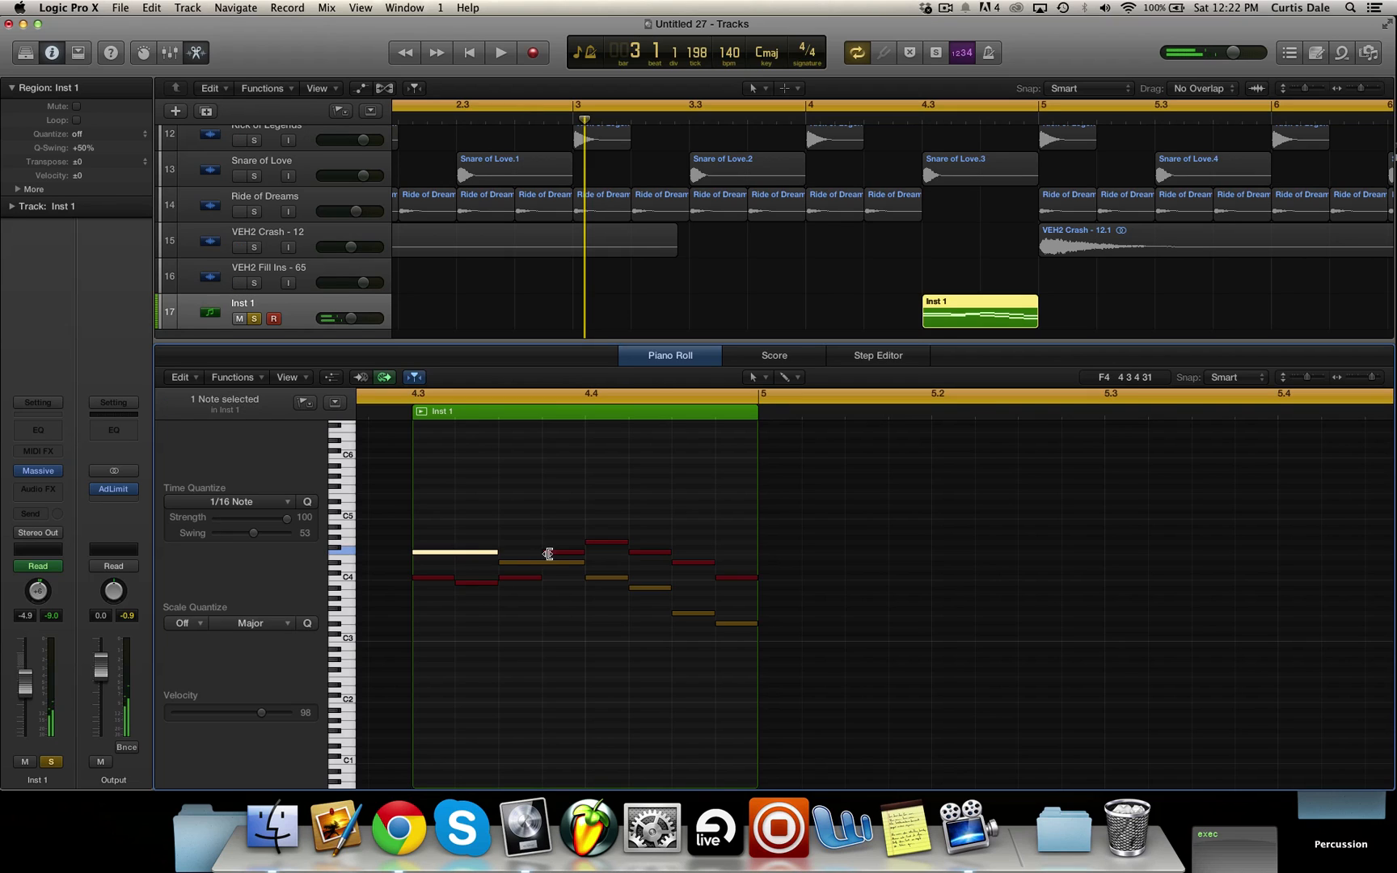
pyautogui.click(551, 562)
pyautogui.click(497, 490)
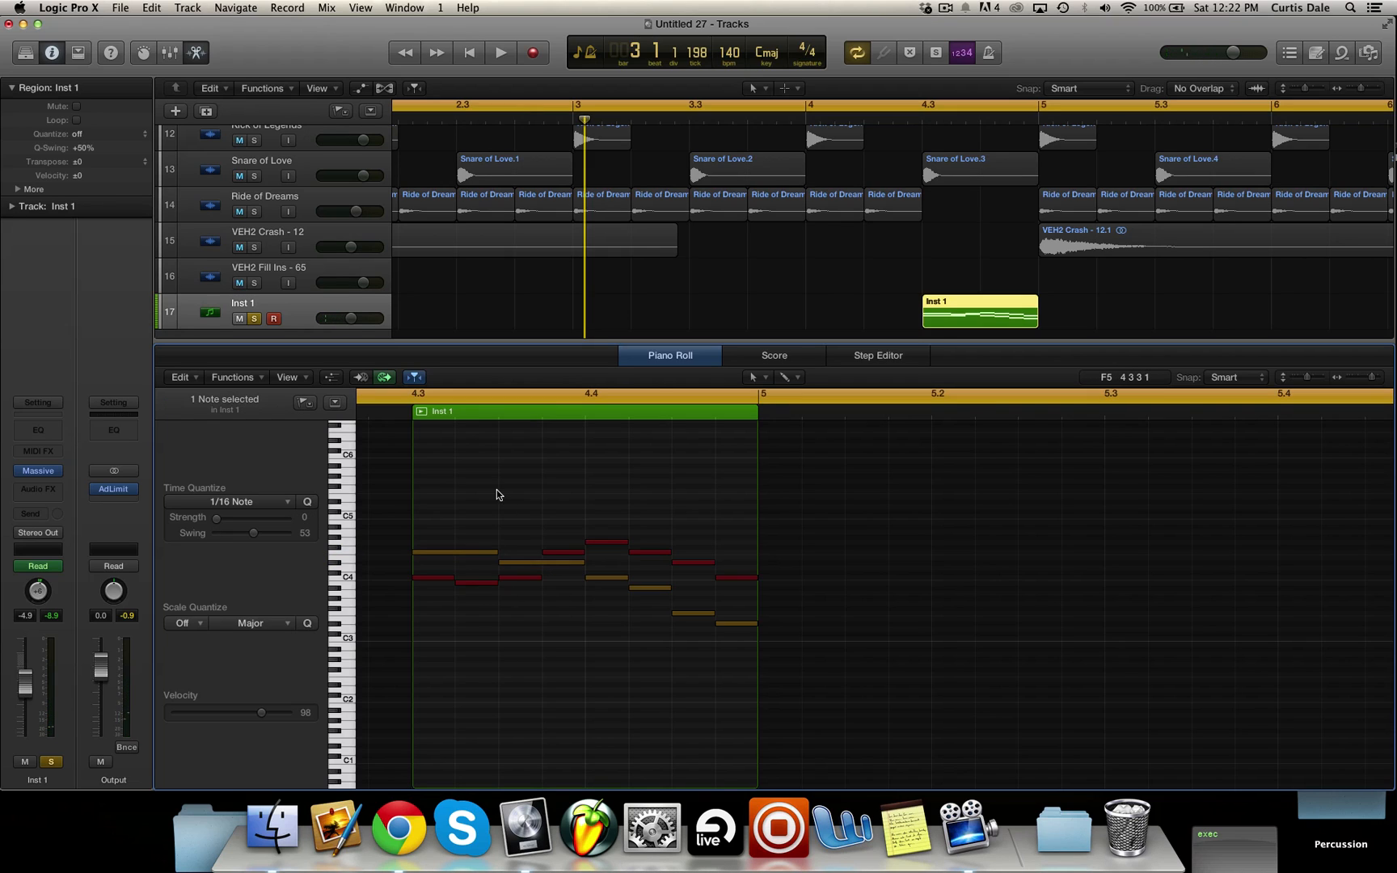
# Audition the notes of the descending Inst 1 line one by one, from the two long notes down to the lowest note before bar 5
pyautogui.click(465, 552)
pyautogui.click(540, 564)
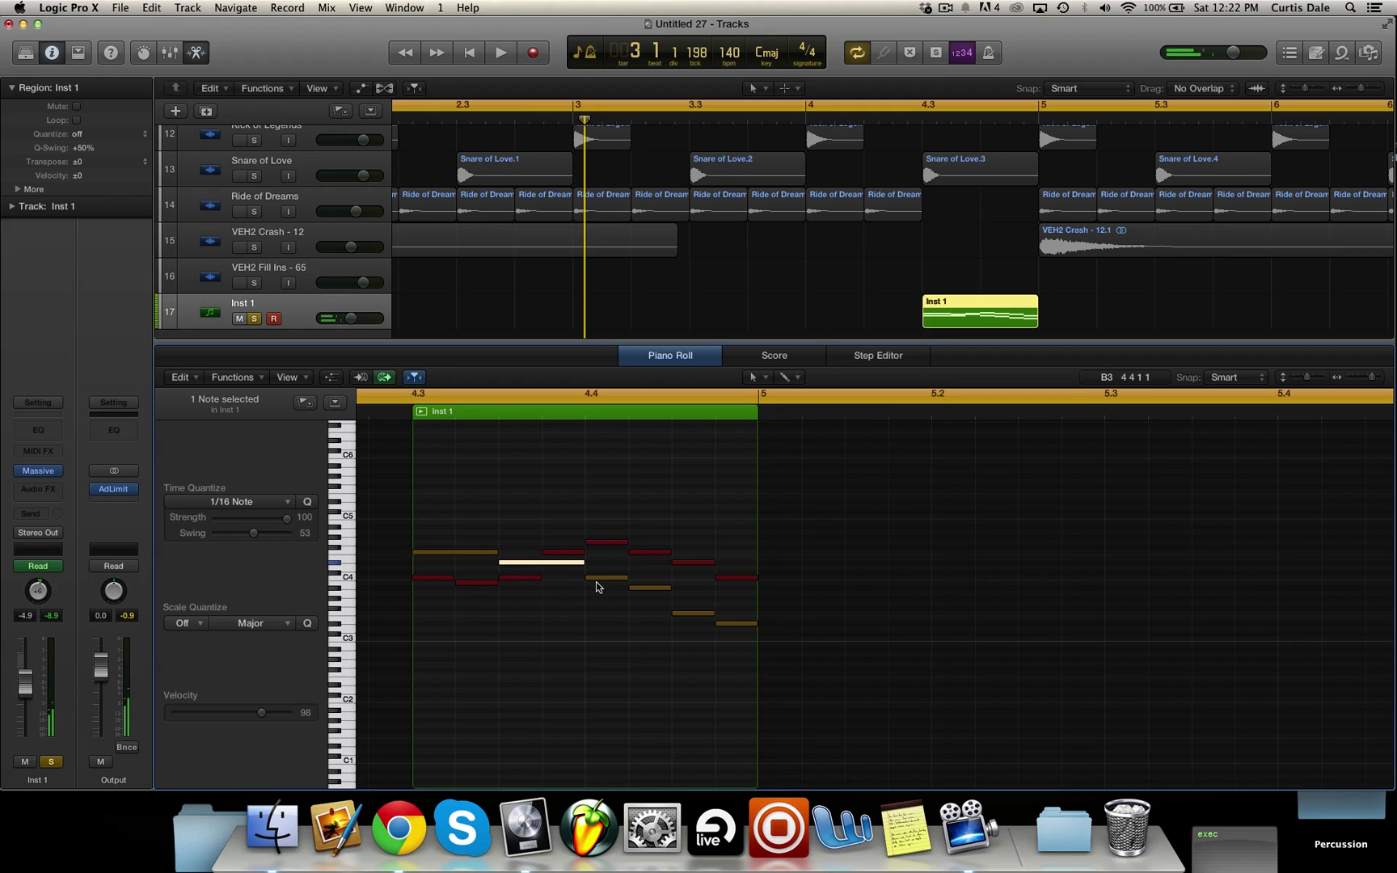
pyautogui.click(608, 578)
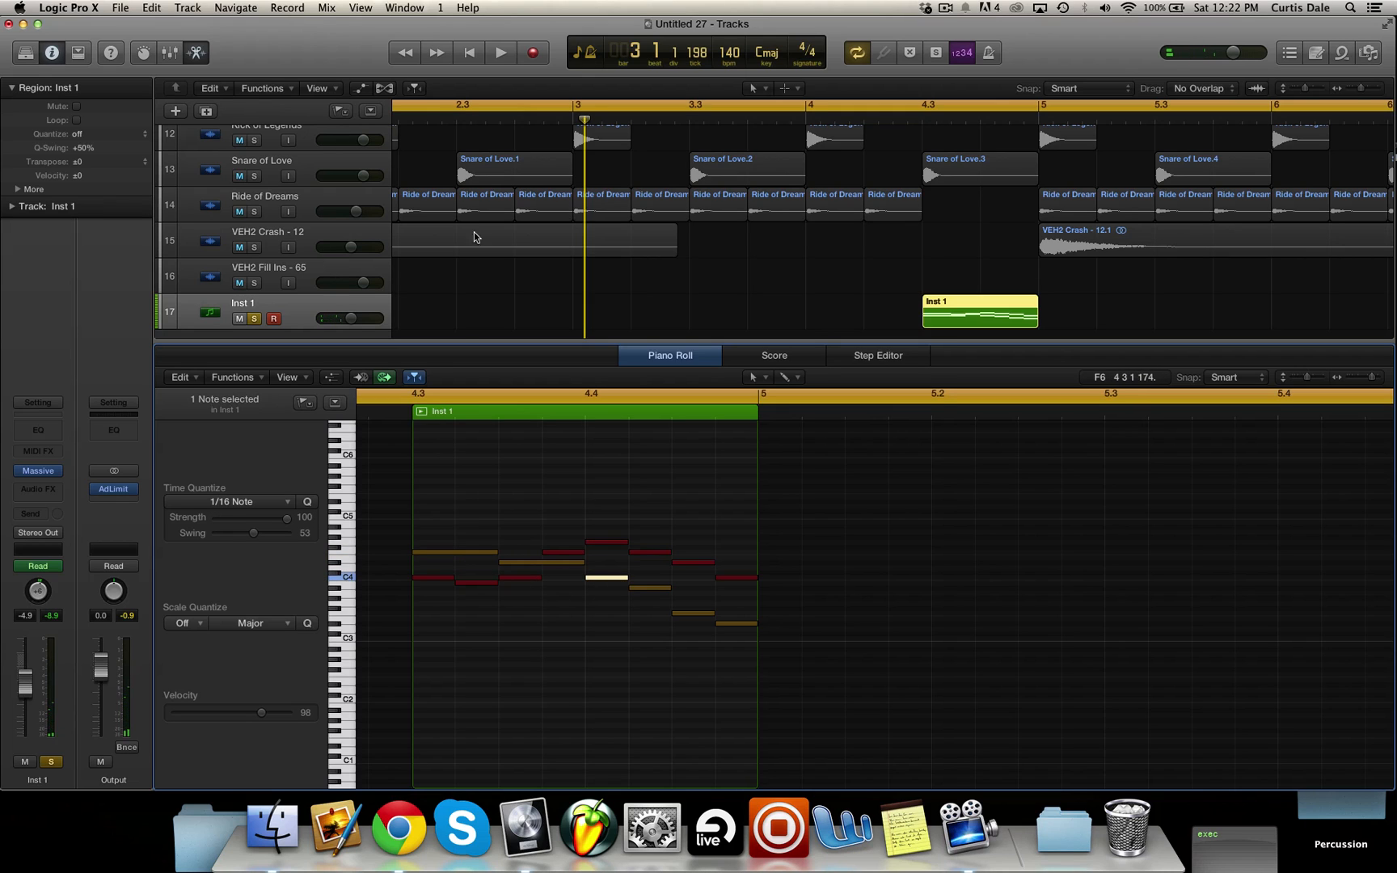
pyautogui.hscroll(-4, 471, 217)
pyautogui.hscroll(3, 471, 217)
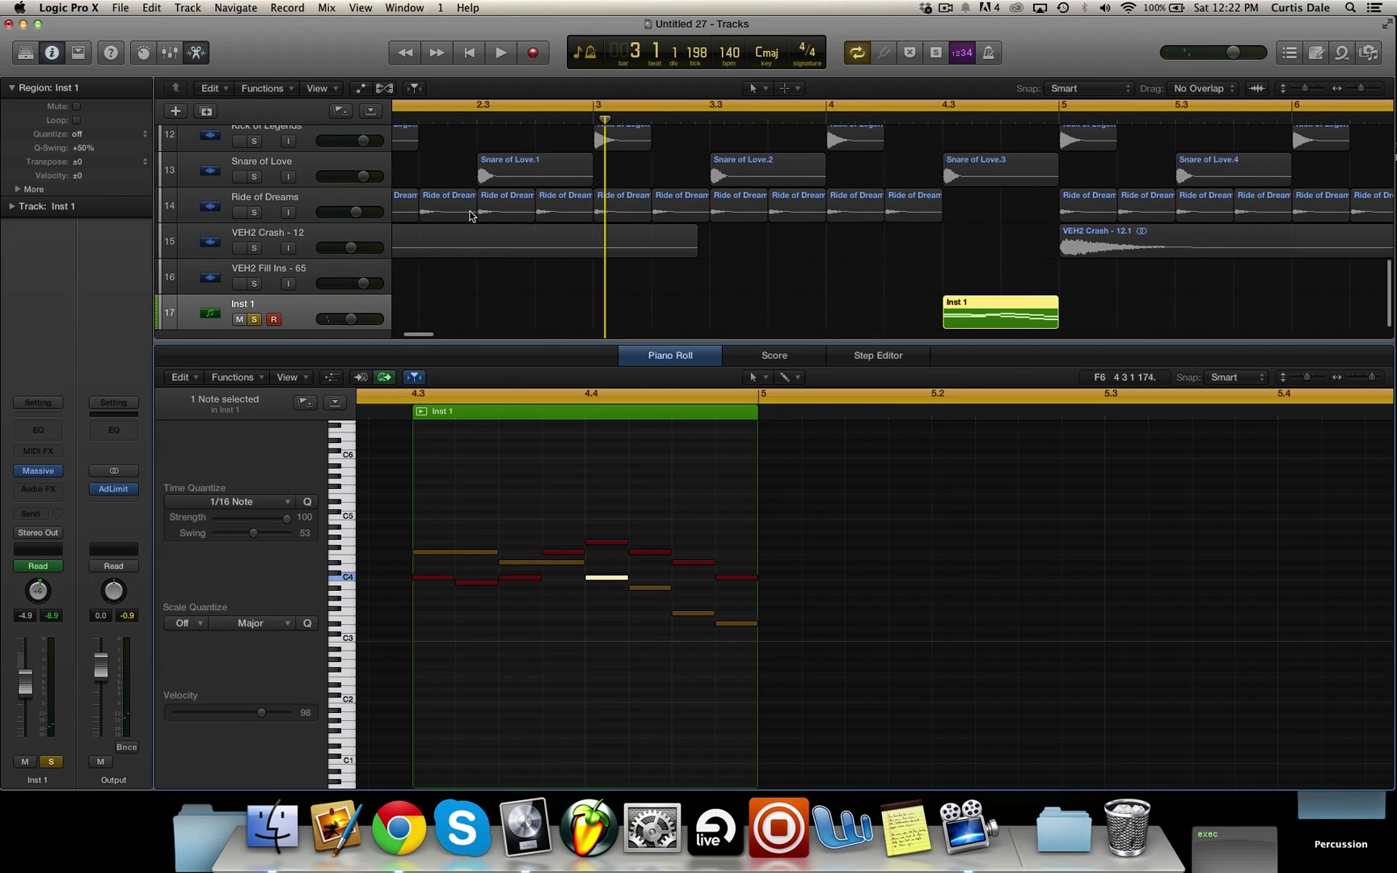
pyautogui.click(648, 588)
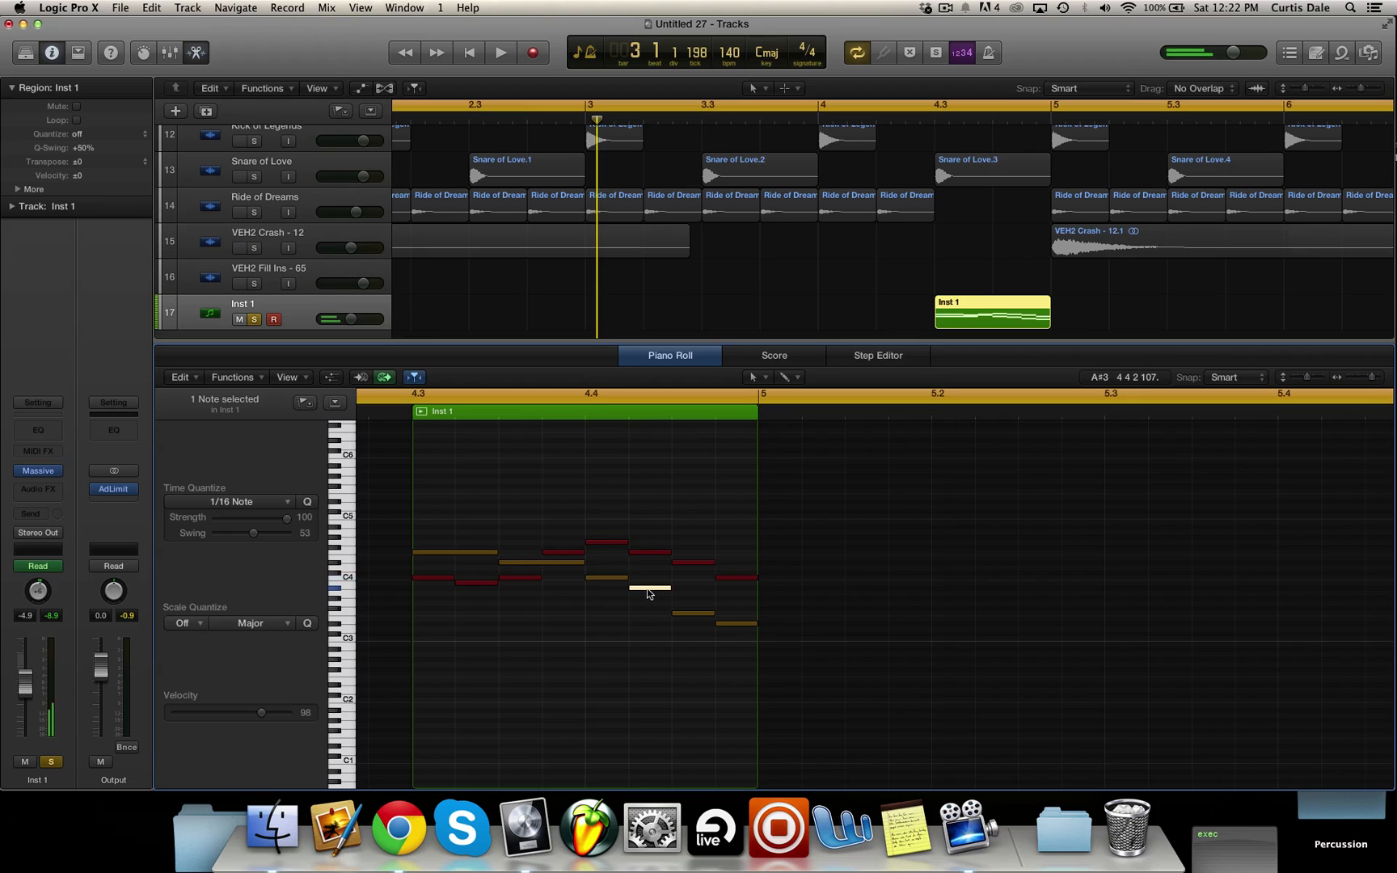
pyautogui.click(693, 613)
pyautogui.click(736, 624)
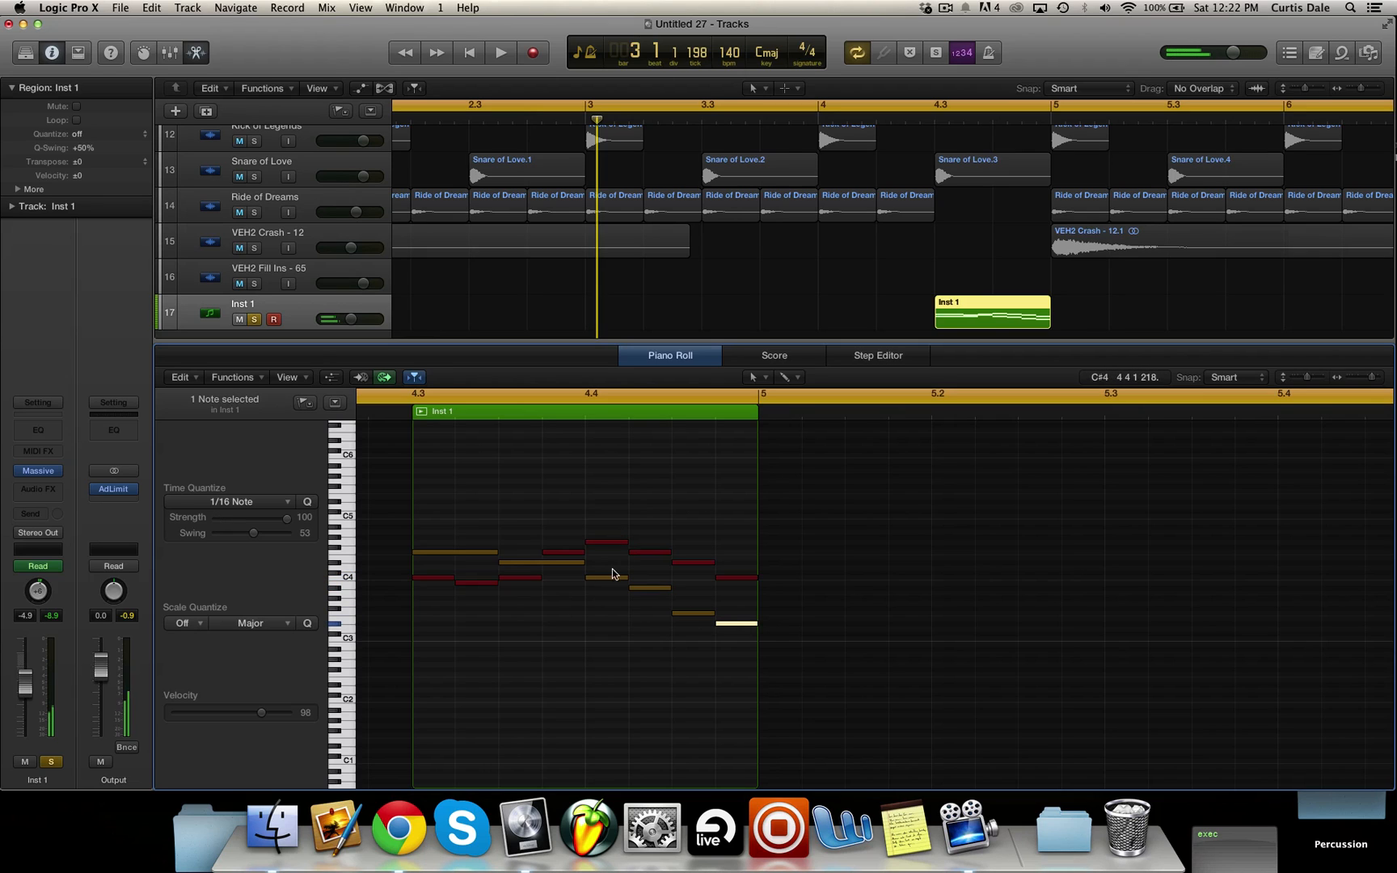
pyautogui.click(489, 553)
pyautogui.click(527, 563)
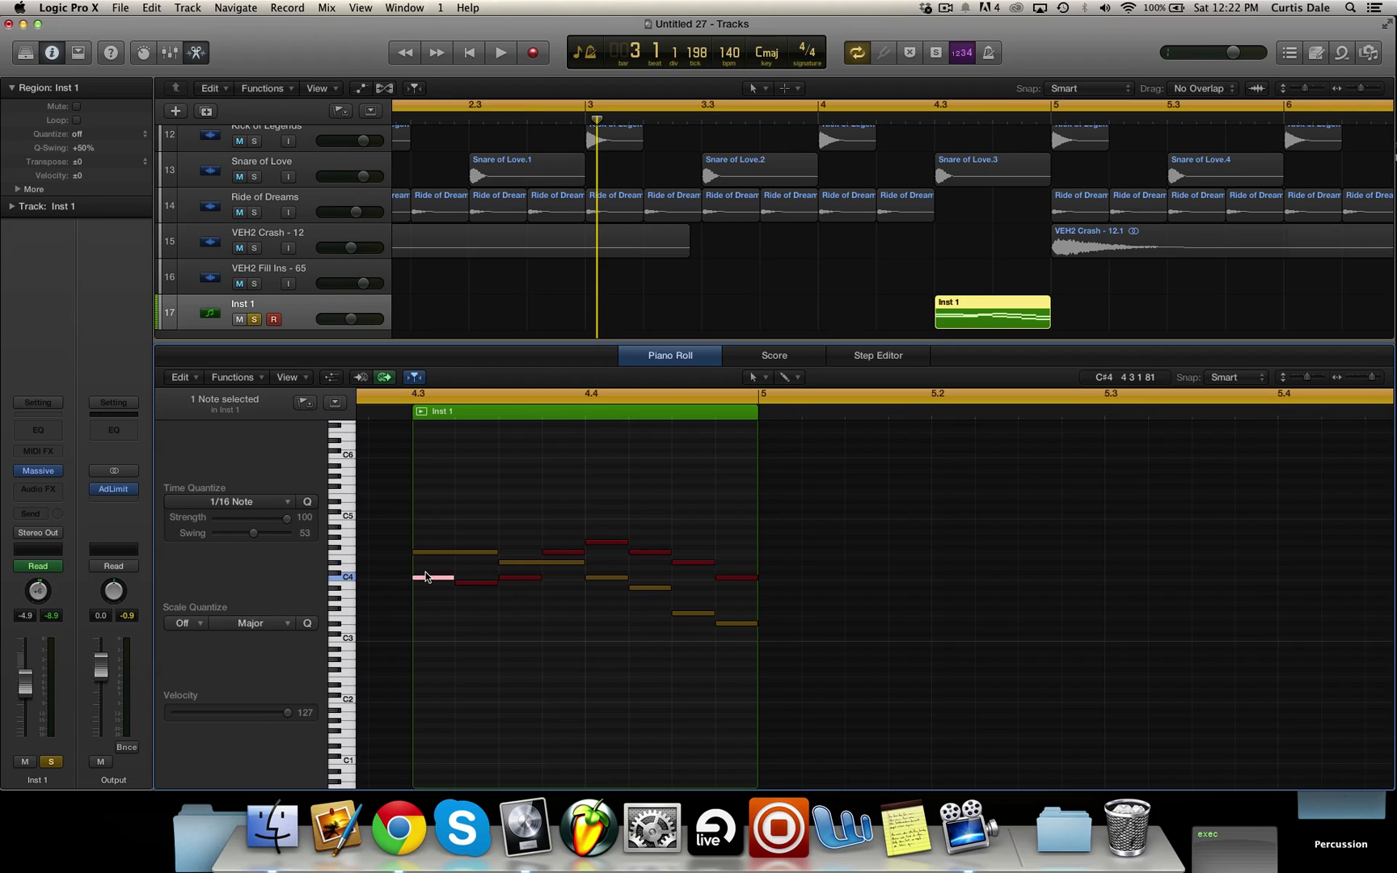
# Examine the Inst 1 line that starts around C4 against the descending line, and play the phrase from bar 4 beat 3
pyautogui.moveTo(424, 576); pyautogui.dragTo(573, 600)
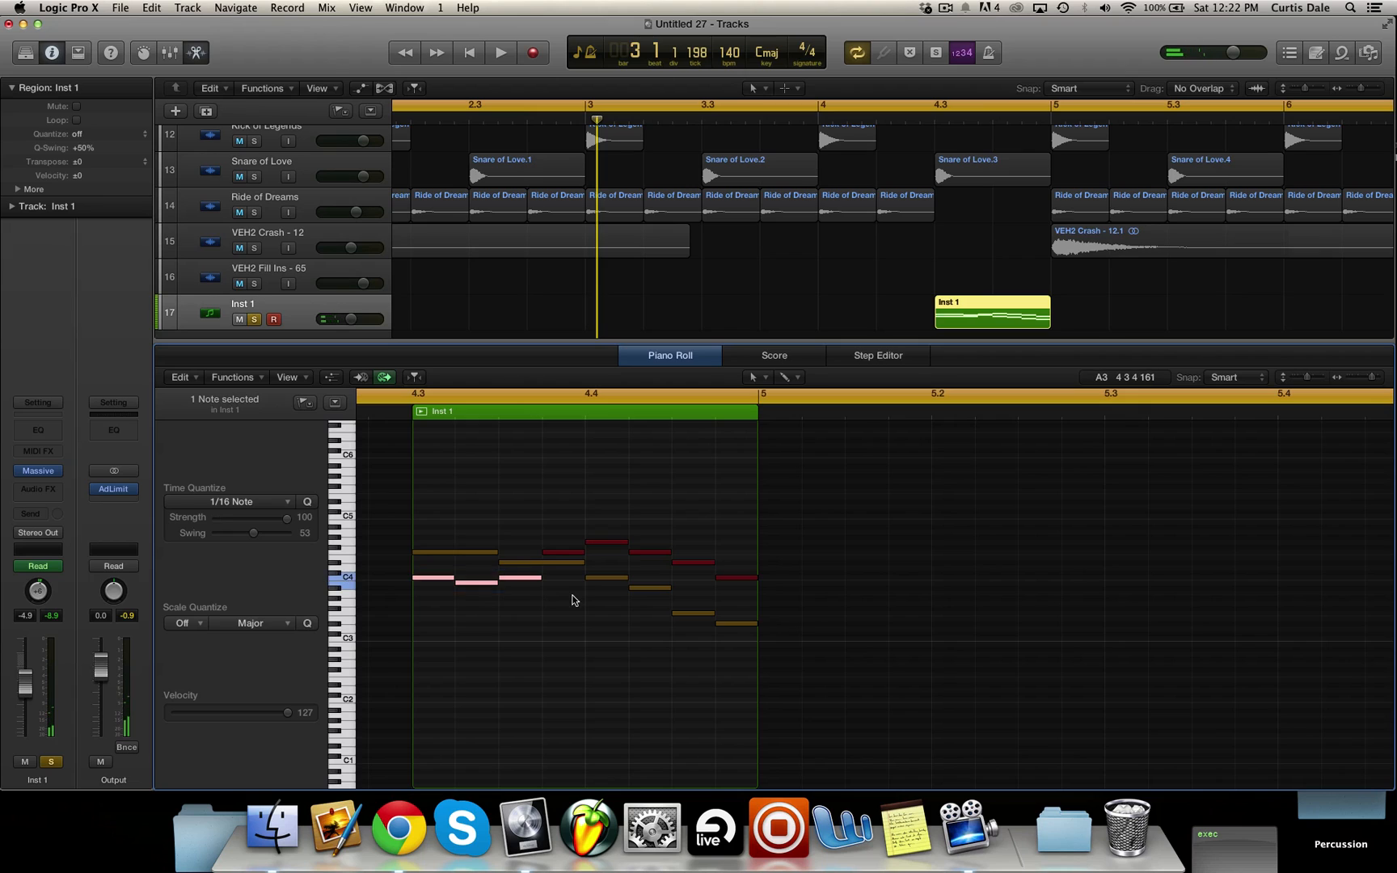
pyautogui.click(572, 600)
pyautogui.moveTo(526, 553); pyautogui.dragTo(649, 524)
pyautogui.click(559, 585)
pyautogui.moveTo(410, 610)
pyautogui.mouseDown()
pyautogui.moveTo(429, 582)
pyautogui.moveTo(427, 598)
pyautogui.mouseUp()
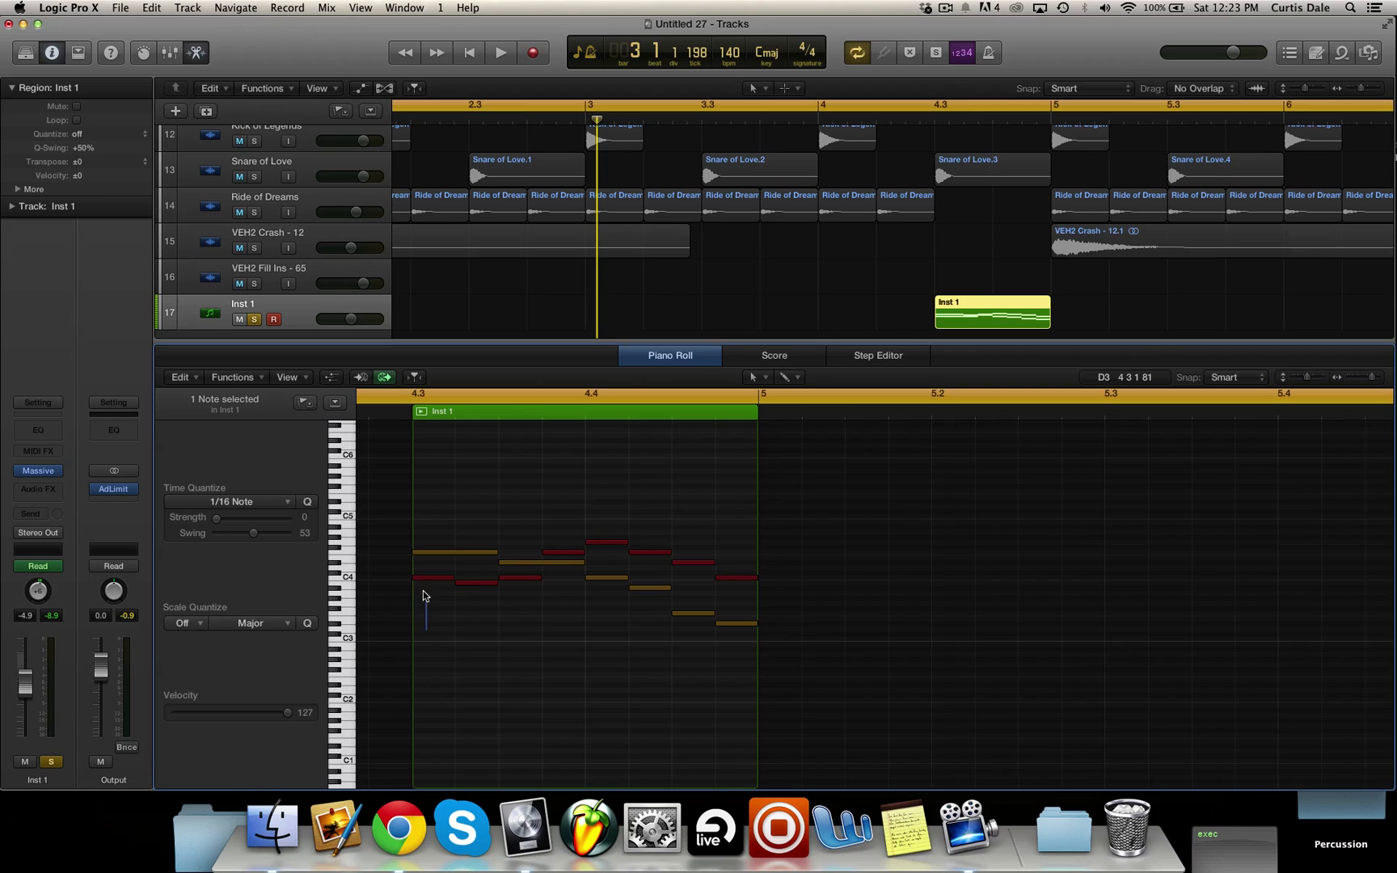
pyautogui.moveTo(424, 592); pyautogui.dragTo(757, 602)
pyautogui.click(530, 553)
pyautogui.click(700, 525)
pyautogui.click(758, 604)
pyautogui.doubleClick(399, 414)
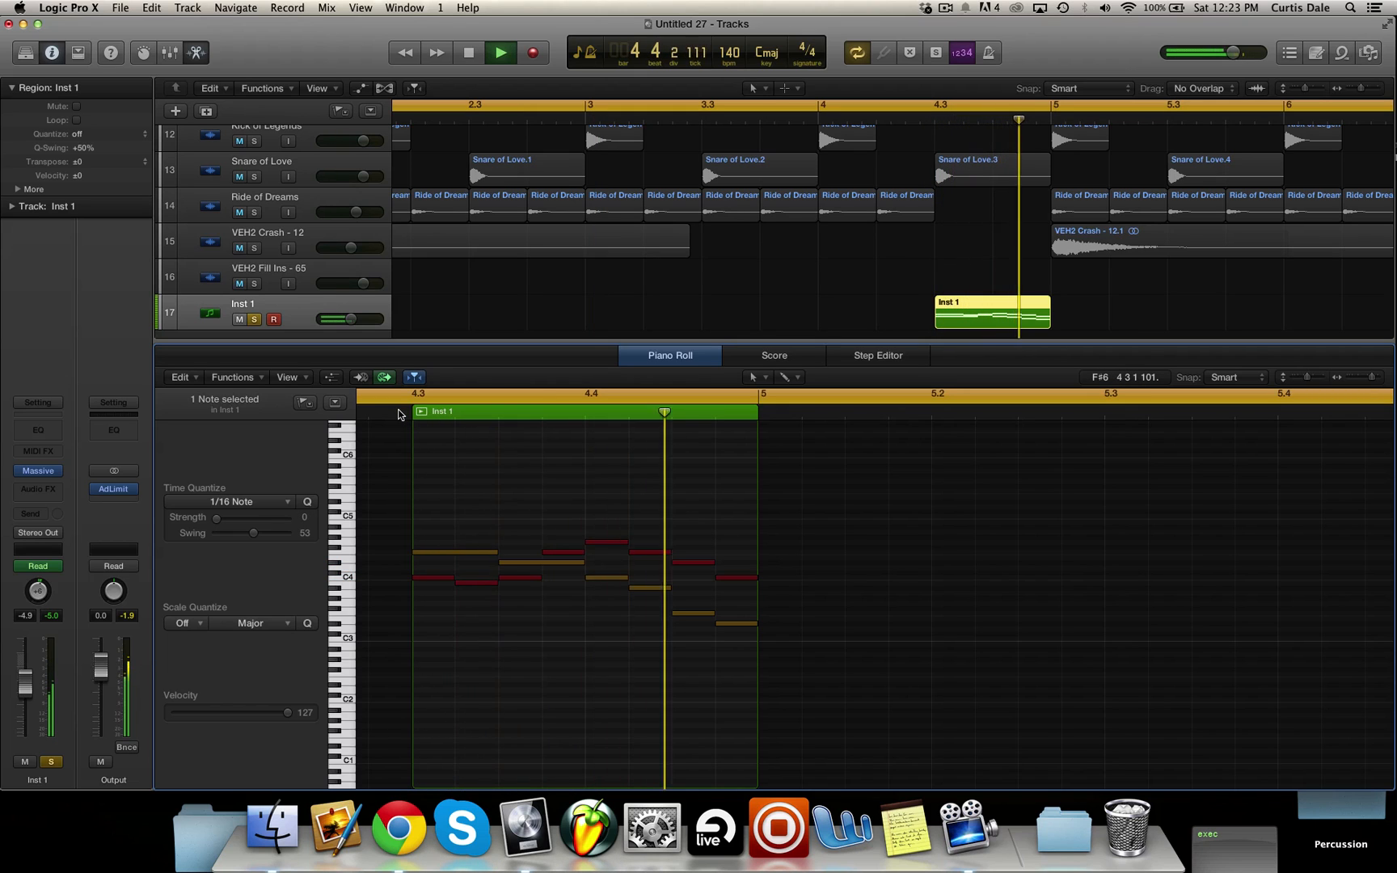
pyautogui.press('space')
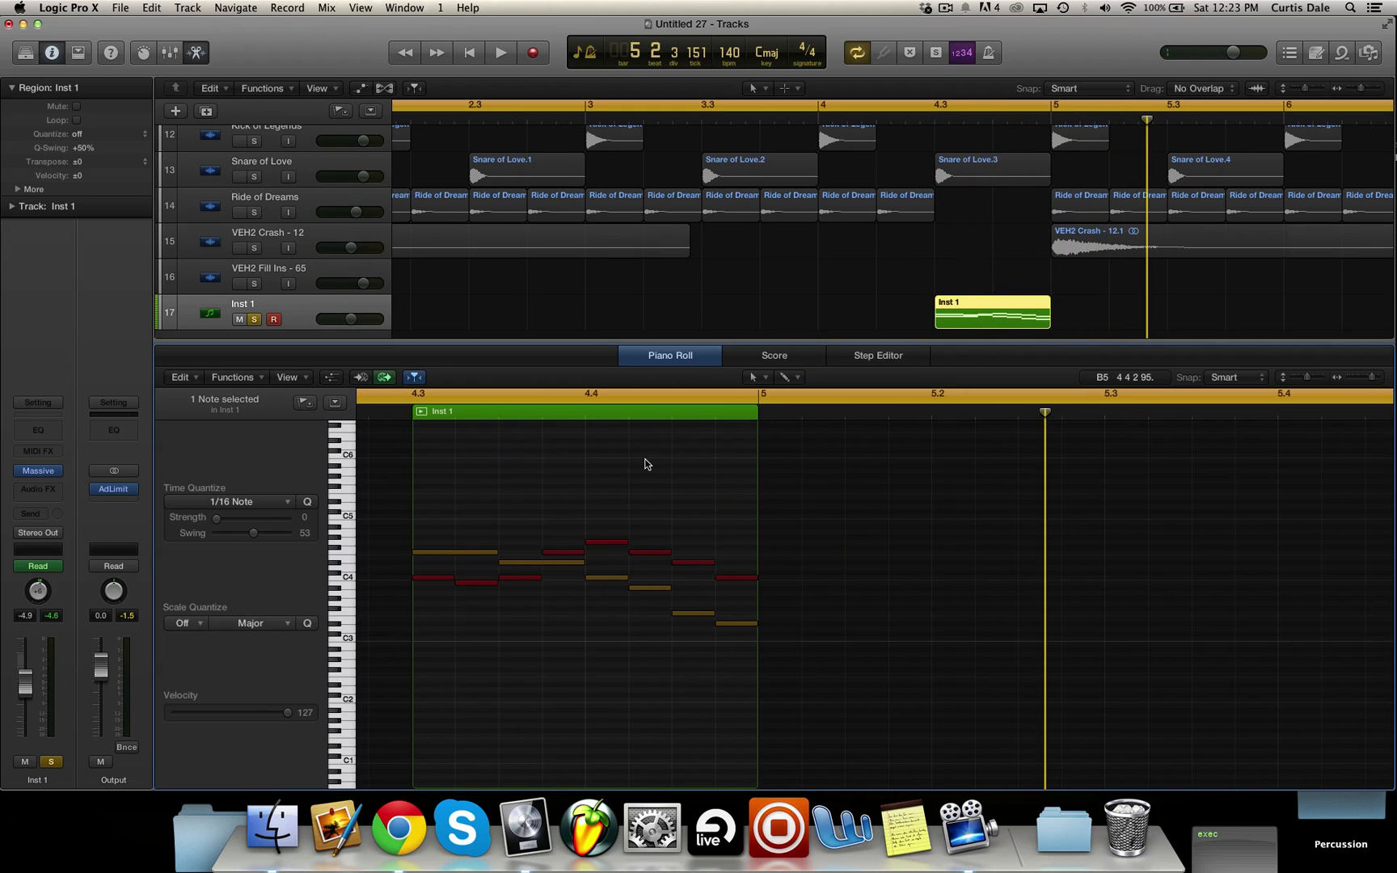
# Extend the end of the Inst 1 region from bar 5 to bar 5 beat 3 and play through its additional notes
pyautogui.hscroll(5, 960, 244)
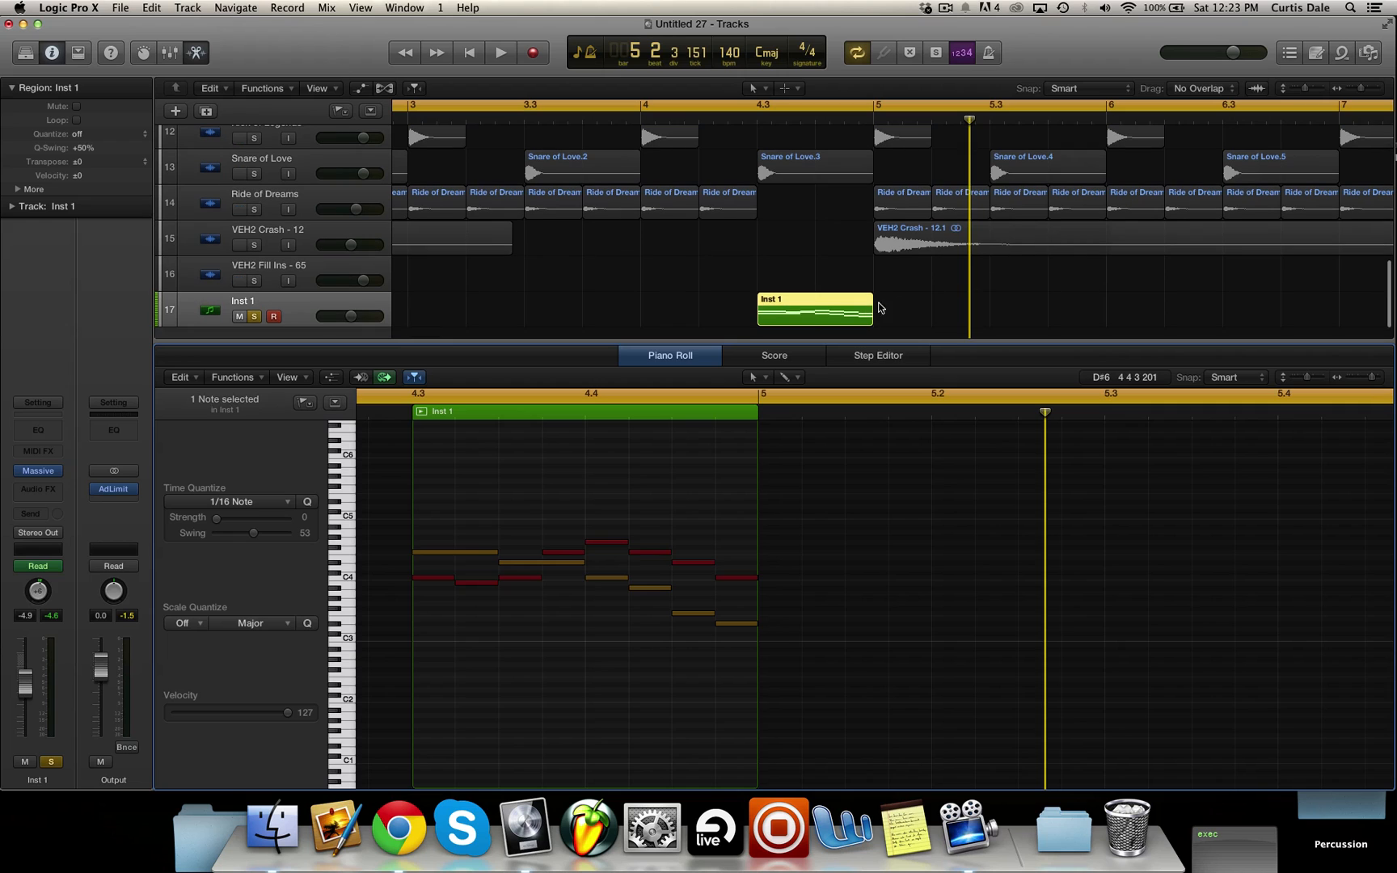
pyautogui.moveTo(873, 318); pyautogui.dragTo(989, 317)
pyautogui.hscroll(4, 743, 675)
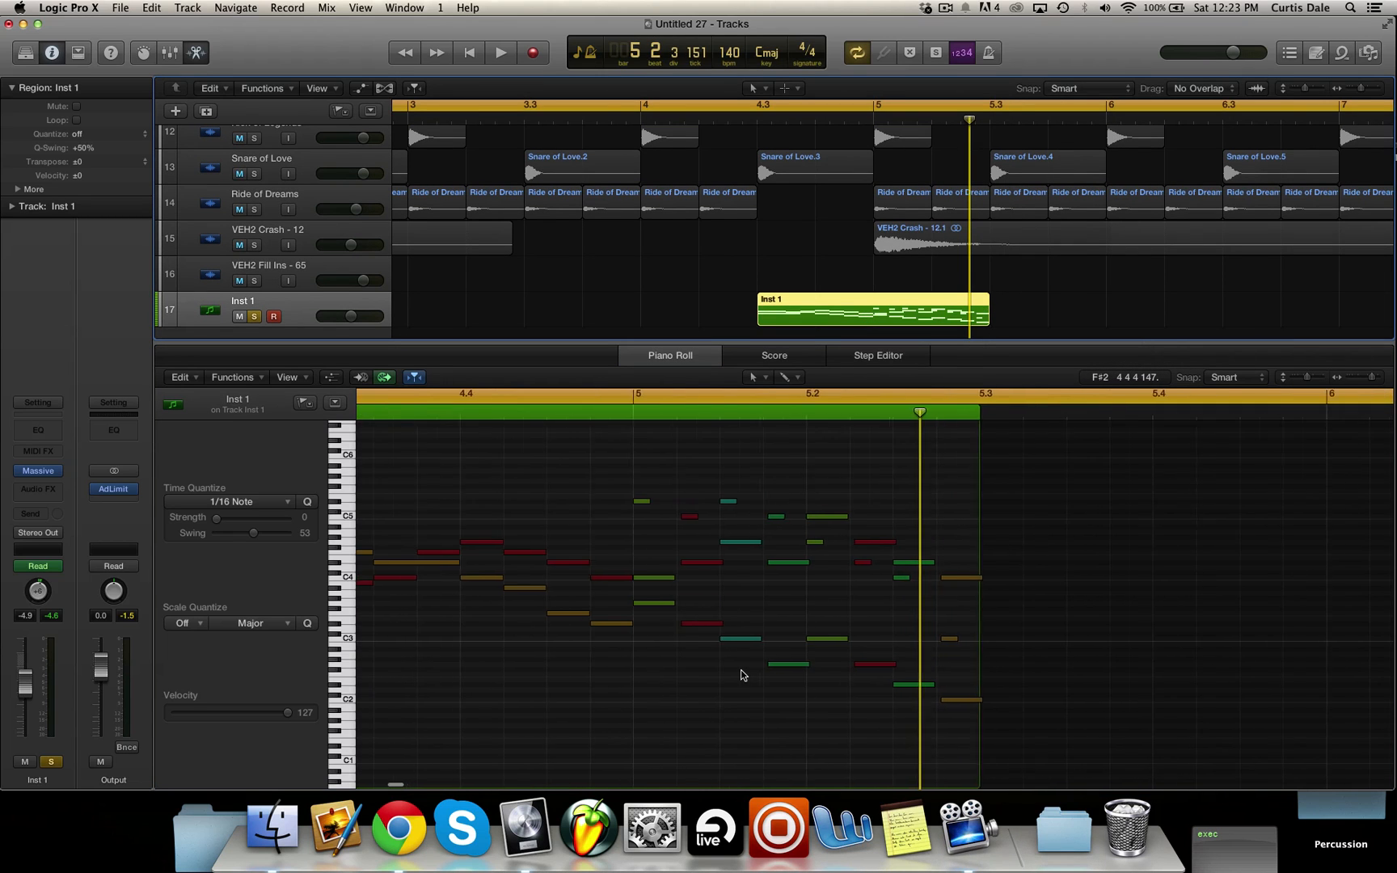
pyautogui.hscroll(-4, 743, 675)
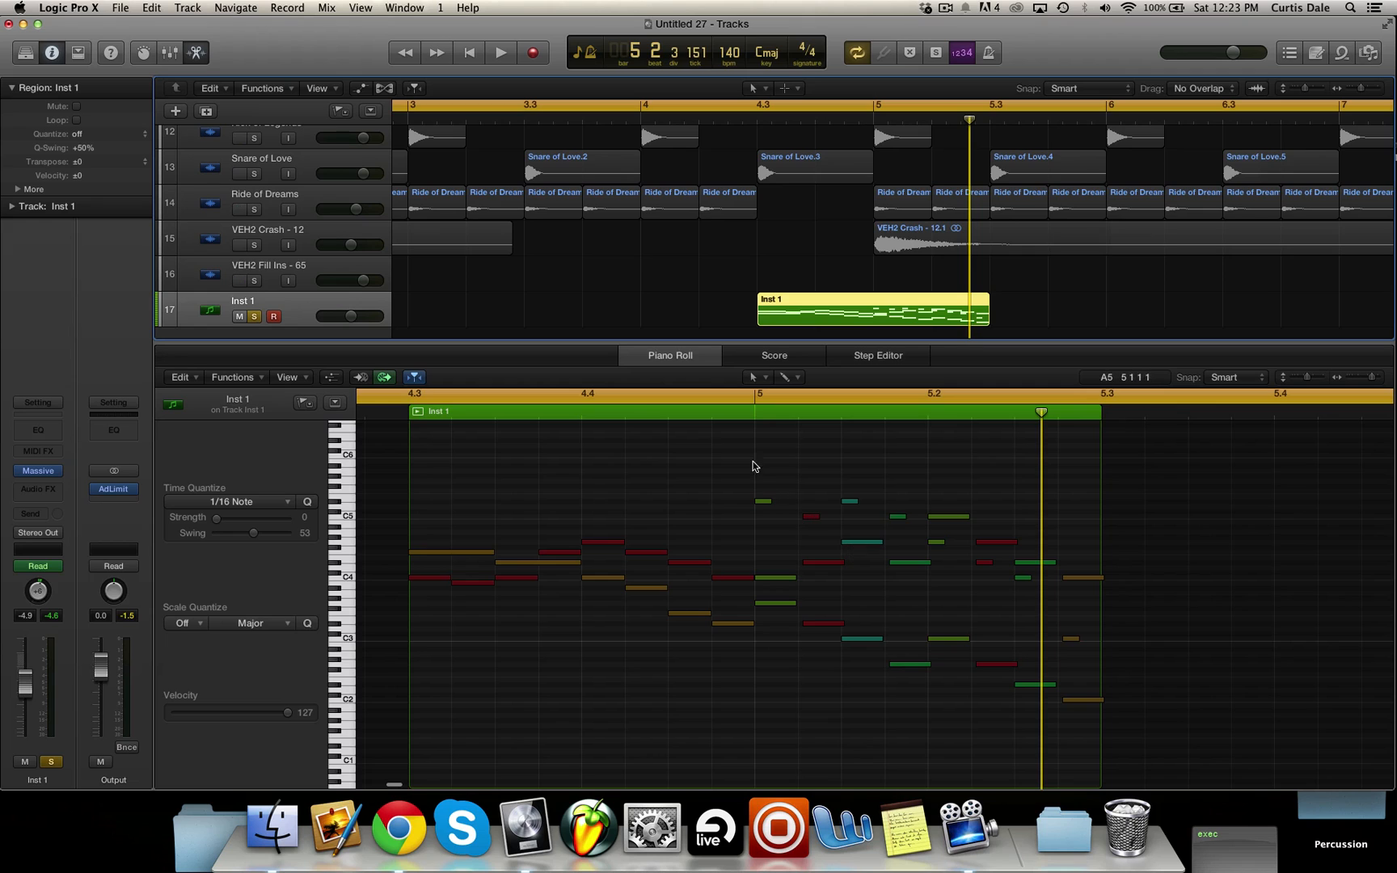
pyautogui.press('space')
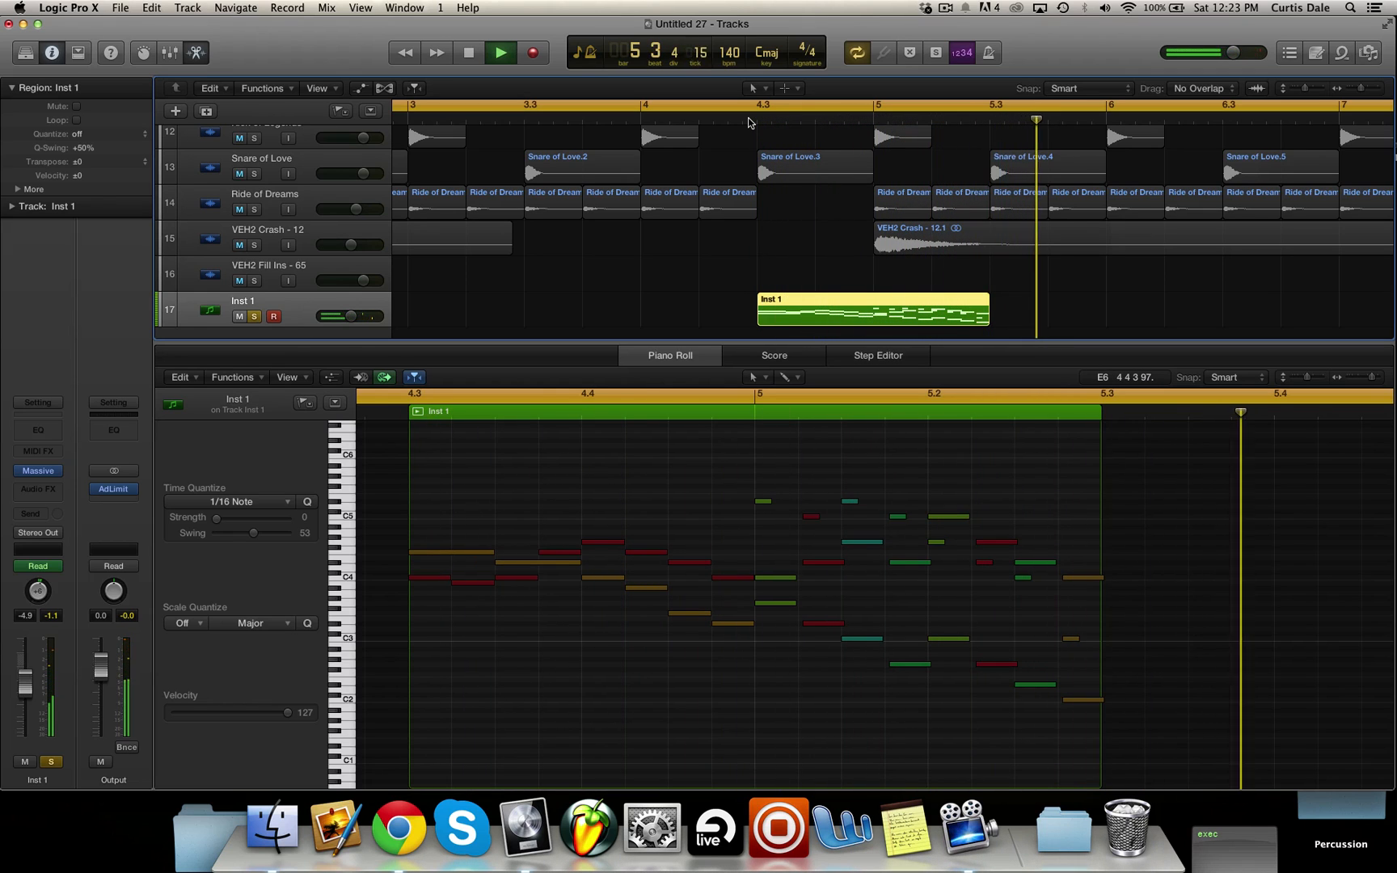
pyautogui.press('space')
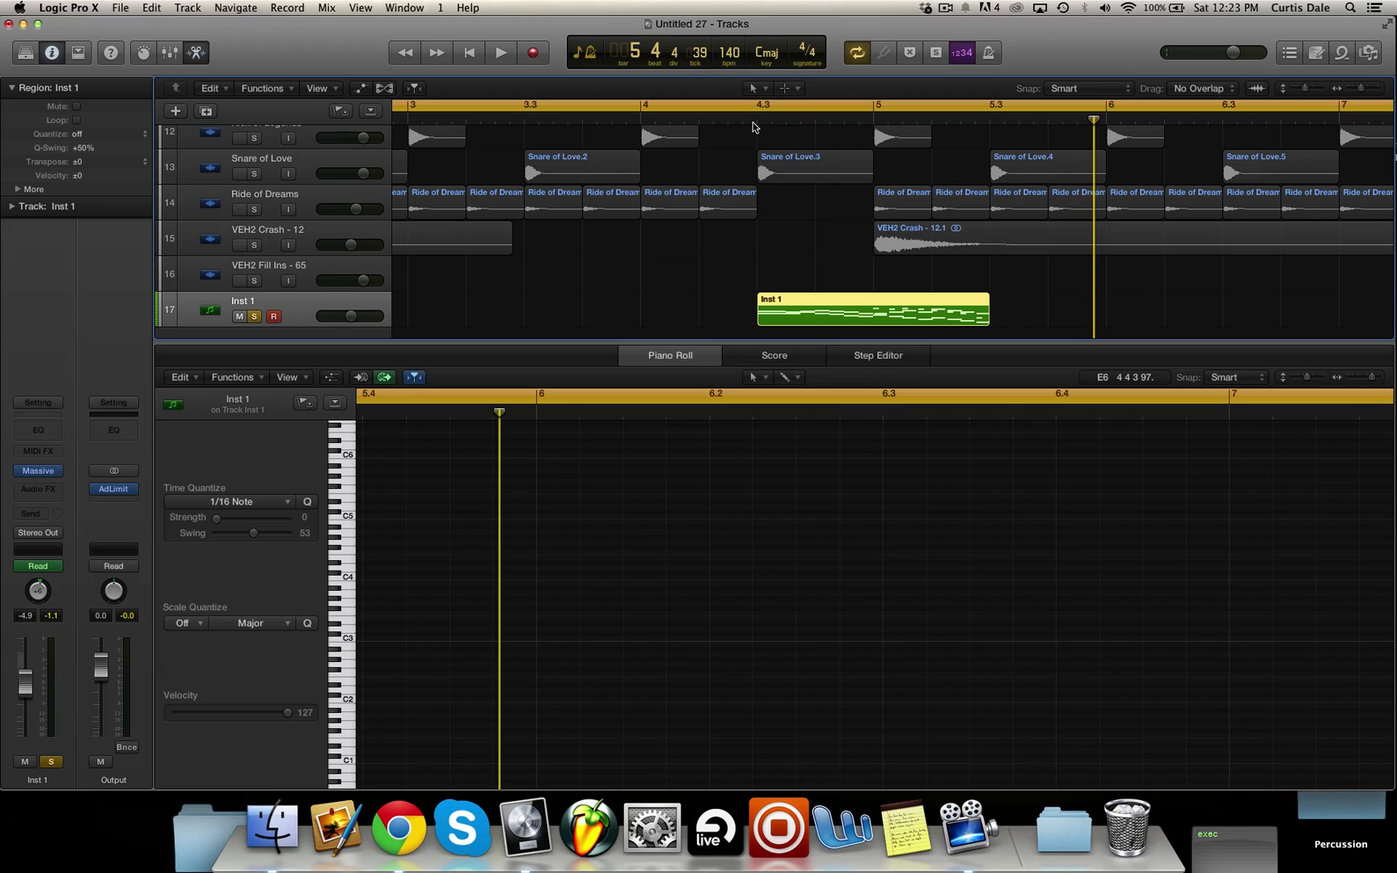
pyautogui.click(756, 121)
pyautogui.hscroll(-2, 546, 570)
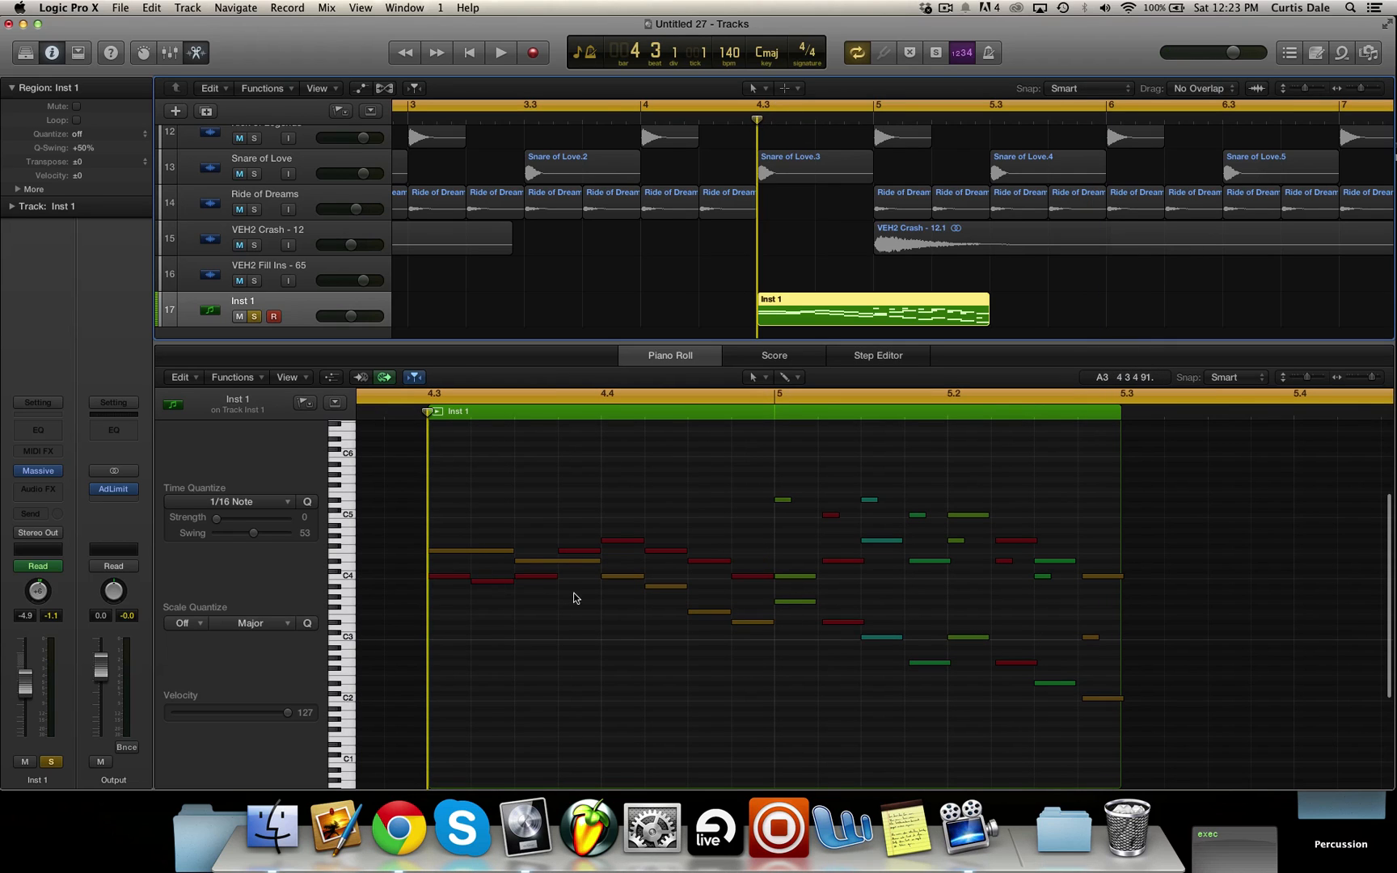
# Audition the Inst 1 notes between bar 4 beat 3 and bar 5, stepping down both lines to C4
pyautogui.click(431, 551)
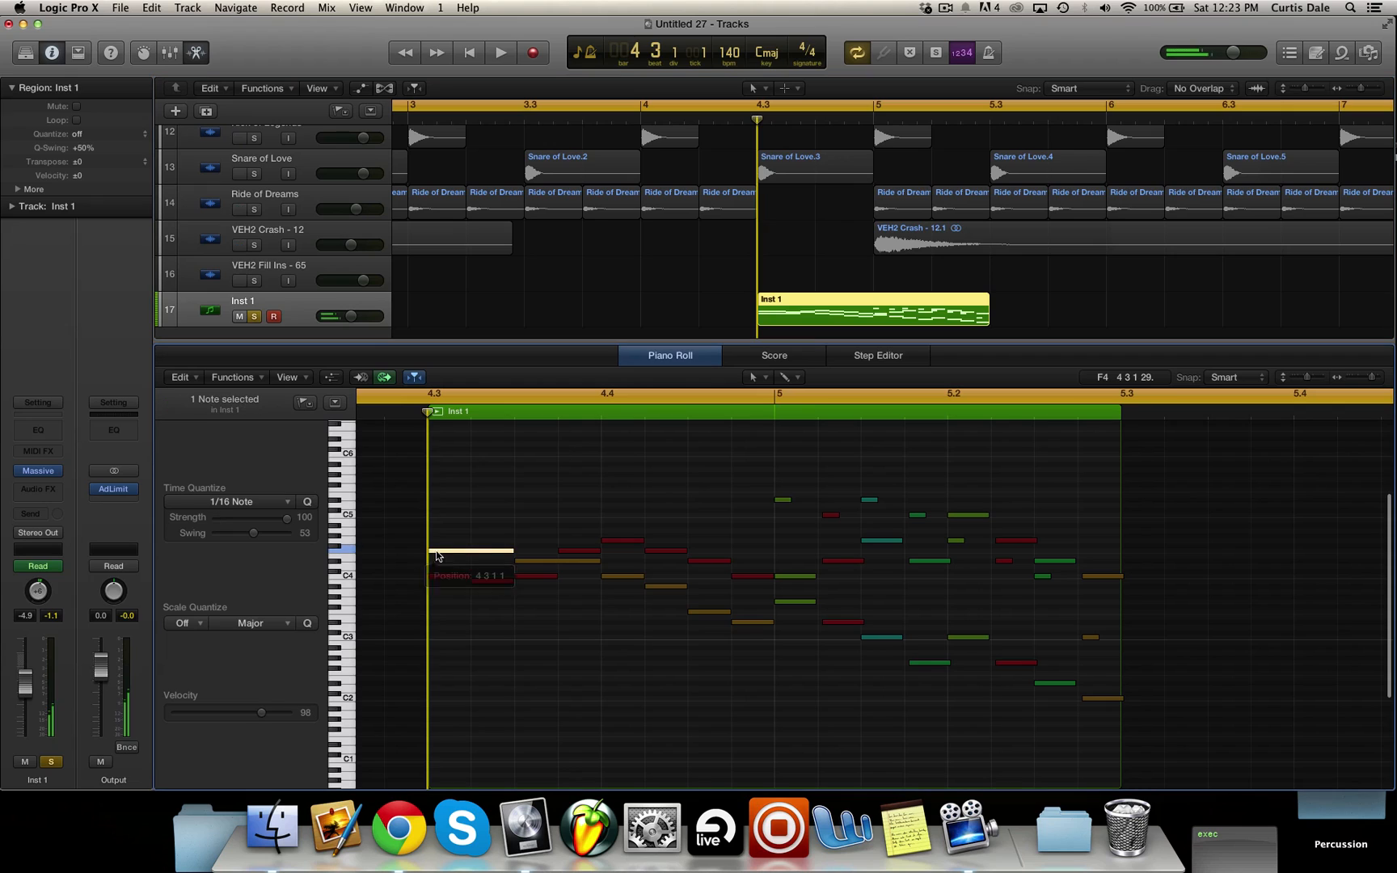
pyautogui.click(553, 561)
pyautogui.click(612, 576)
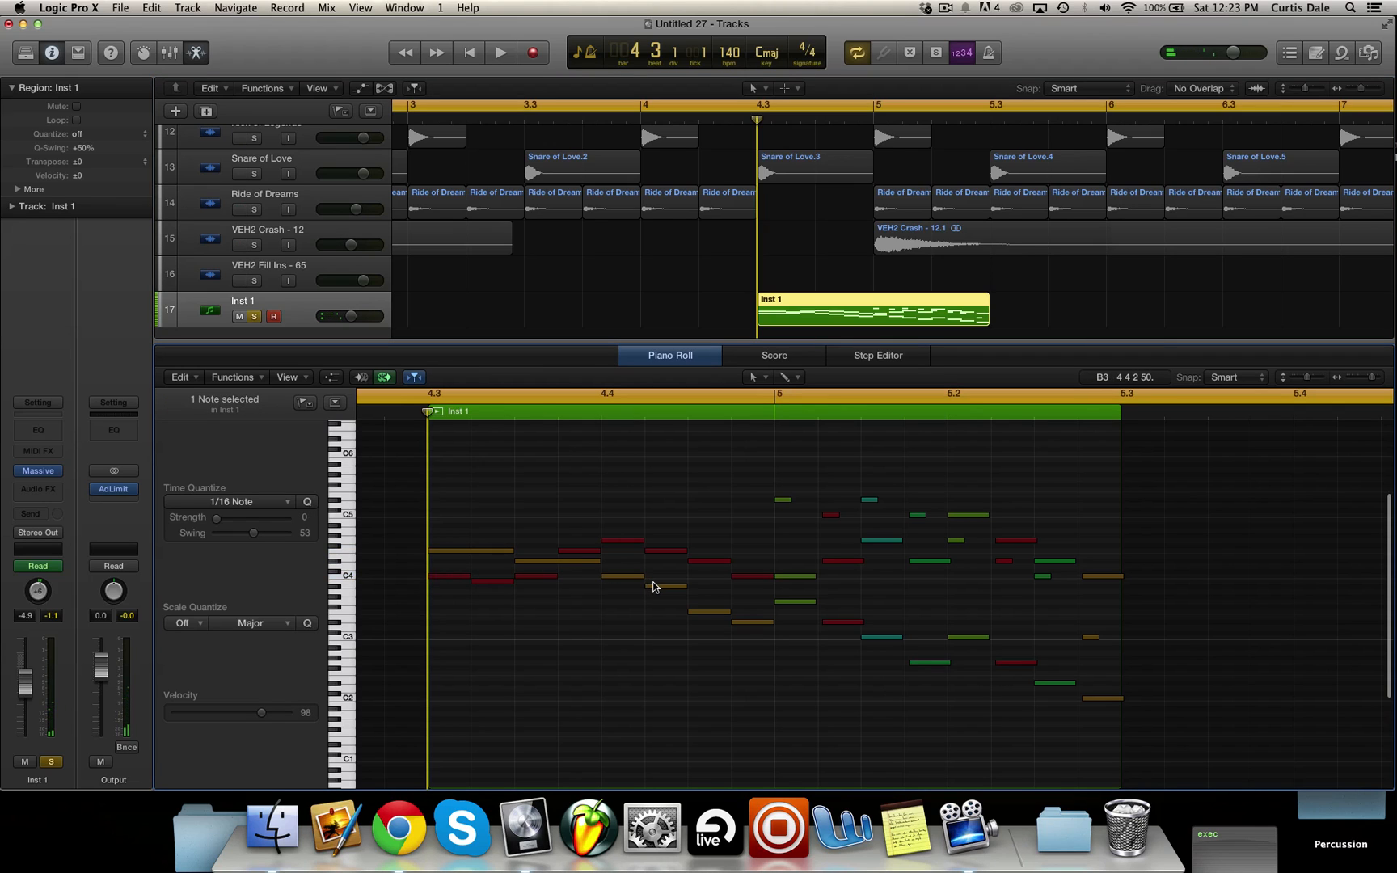
pyautogui.click(663, 584)
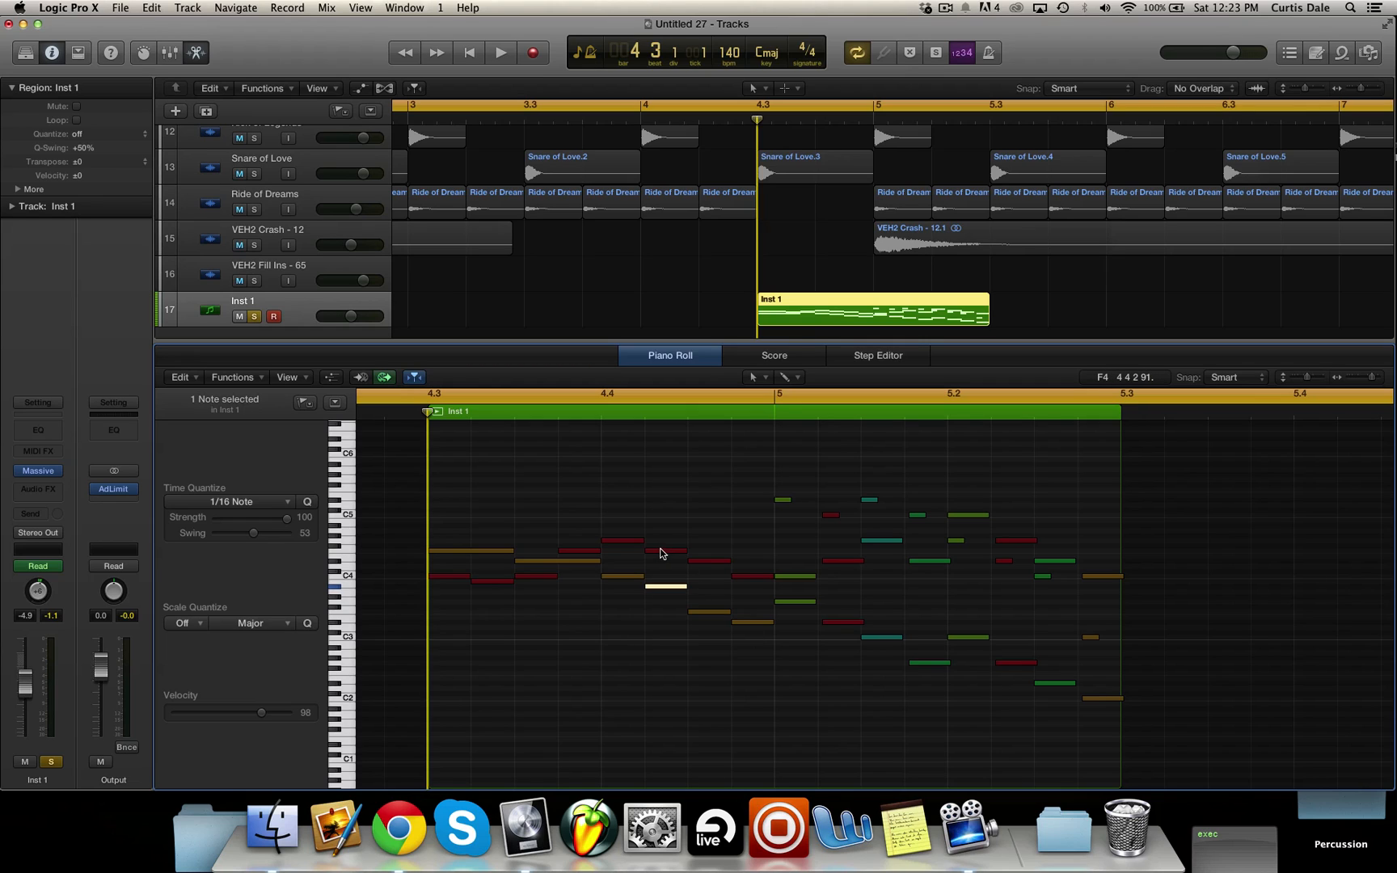
pyautogui.click(661, 551)
pyautogui.click(709, 560)
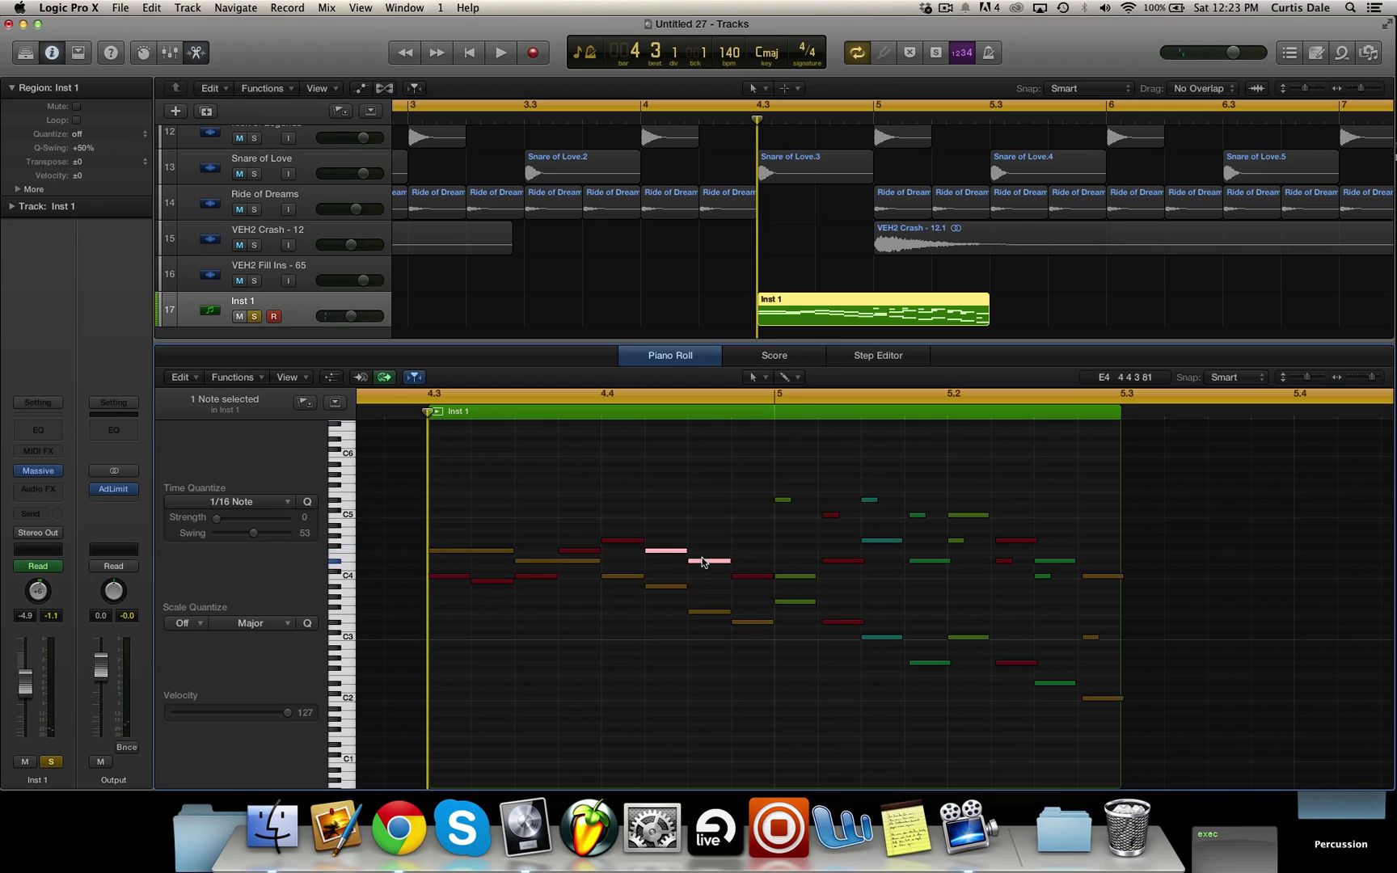
pyautogui.click(743, 576)
# Audition the lowest Inst 1 line after bar 5, note by note from G3 down to C2
pyautogui.click(781, 601)
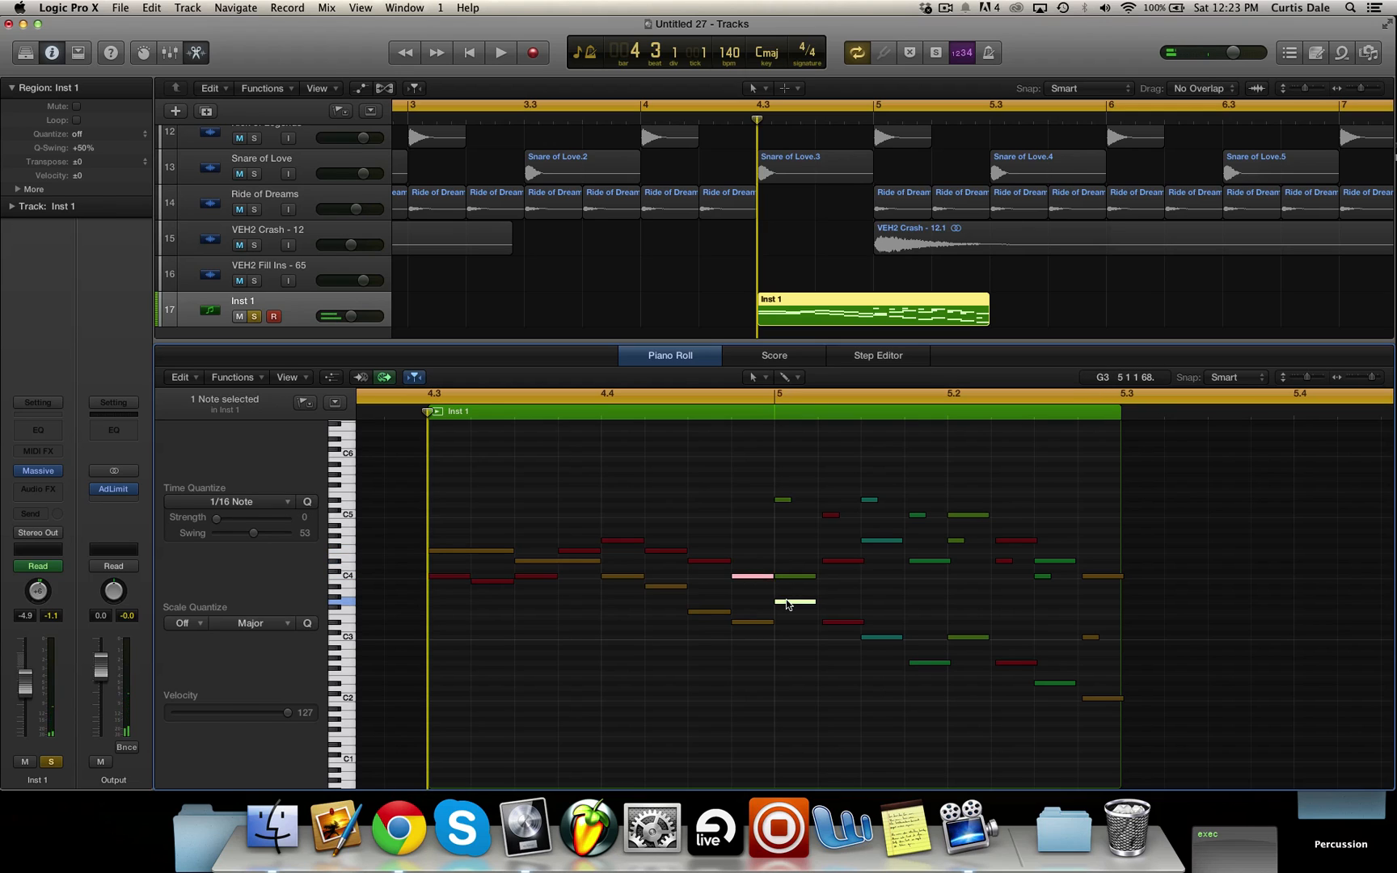
pyautogui.click(838, 623)
pyautogui.click(877, 637)
pyautogui.click(927, 662)
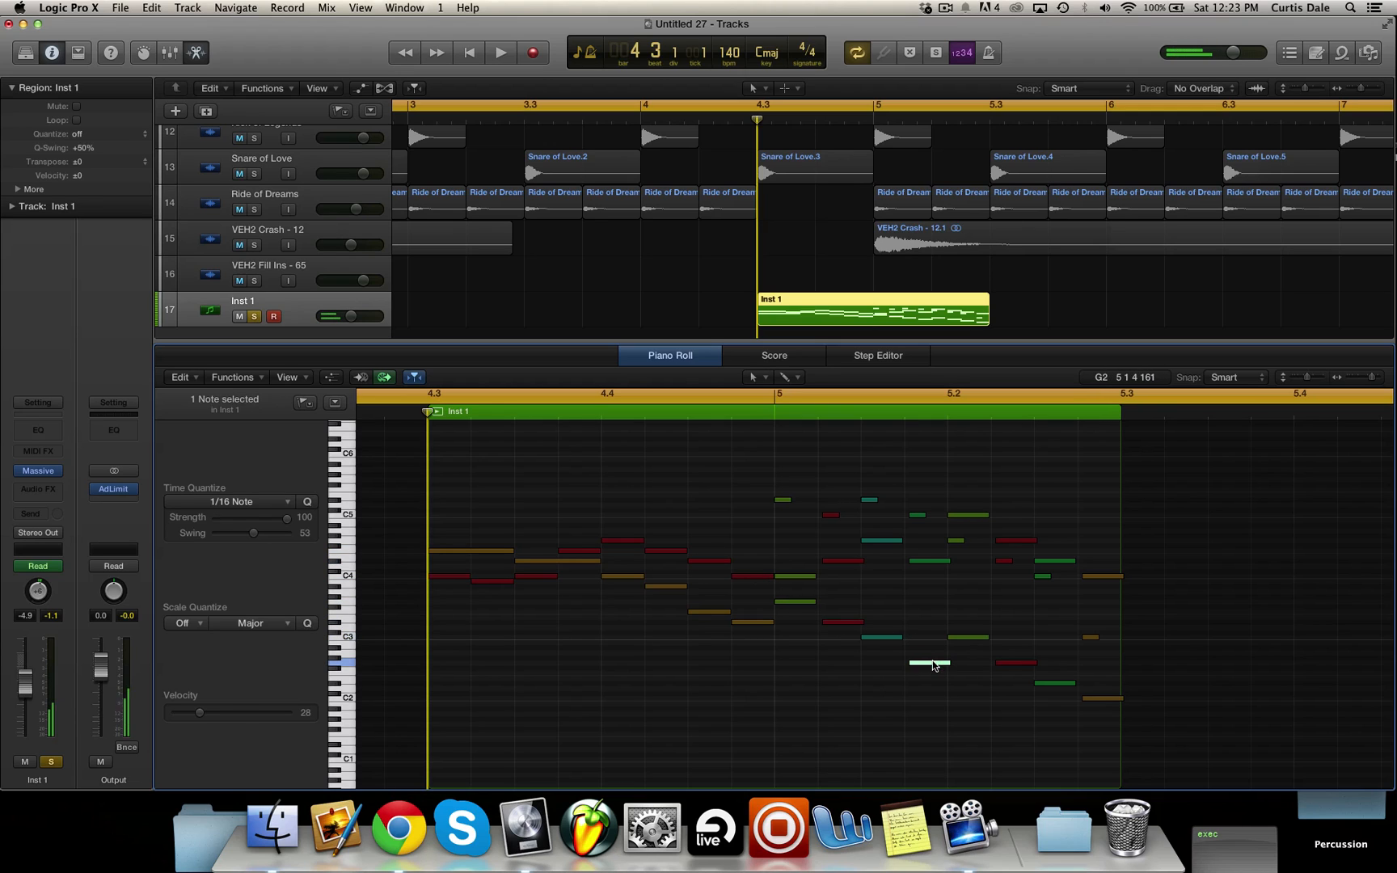
pyautogui.click(1017, 662)
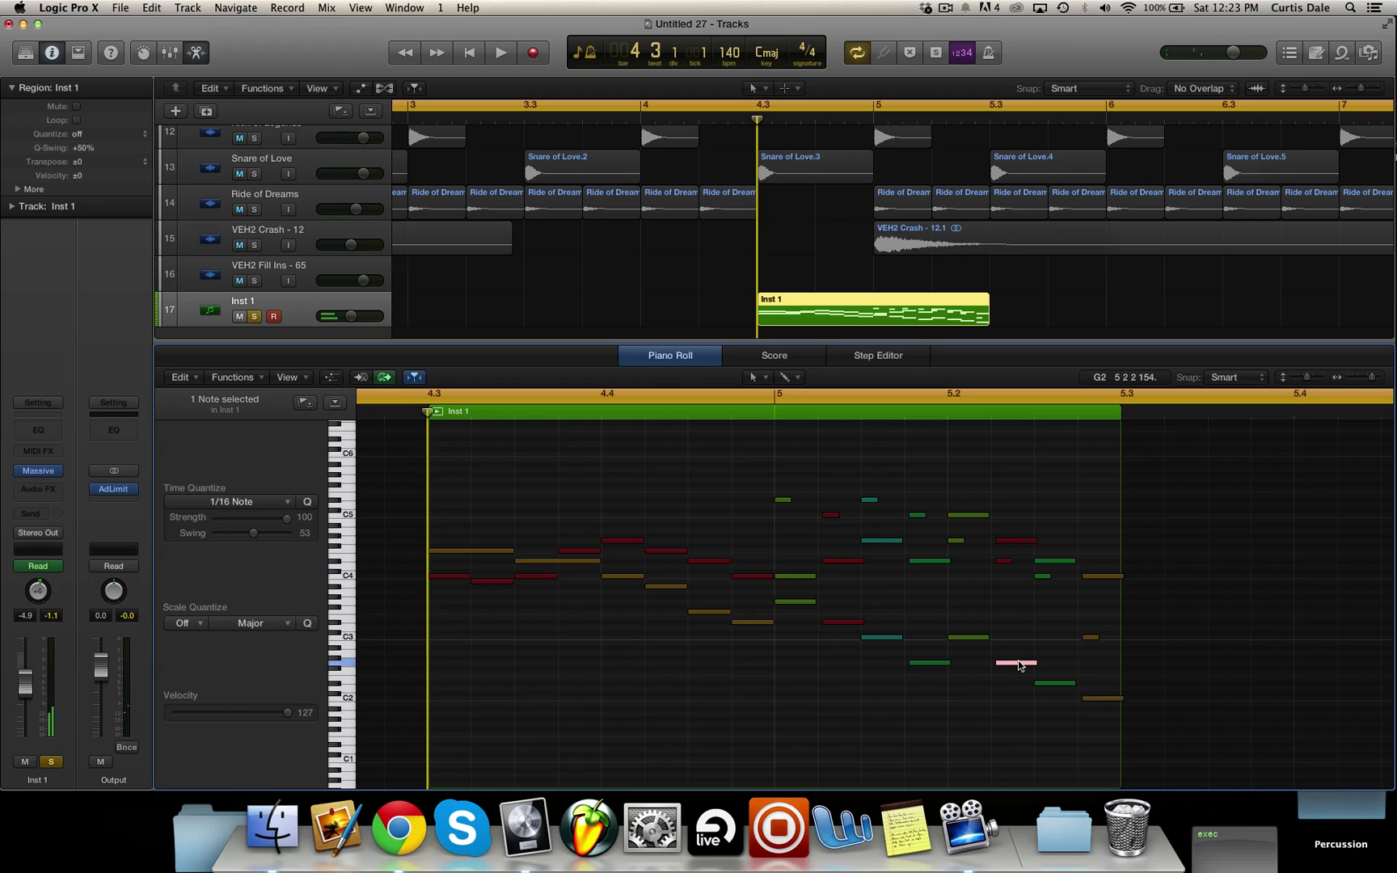
pyautogui.click(1044, 683)
pyautogui.click(1088, 698)
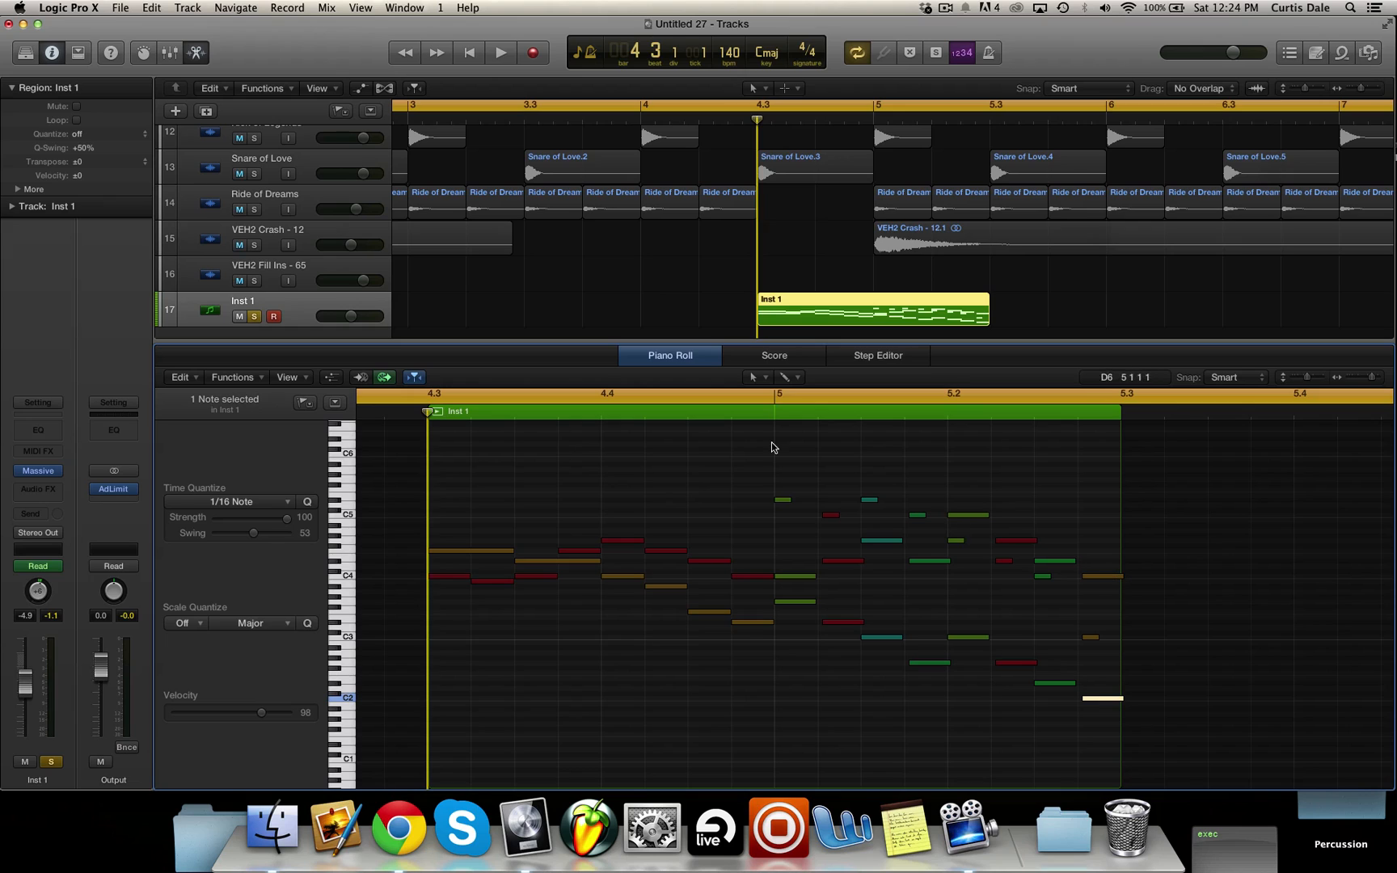
# Audition the upper Inst 1 notes after bar 5, following them down to the last C4 note
pyautogui.click(857, 492)
pyautogui.click(870, 501)
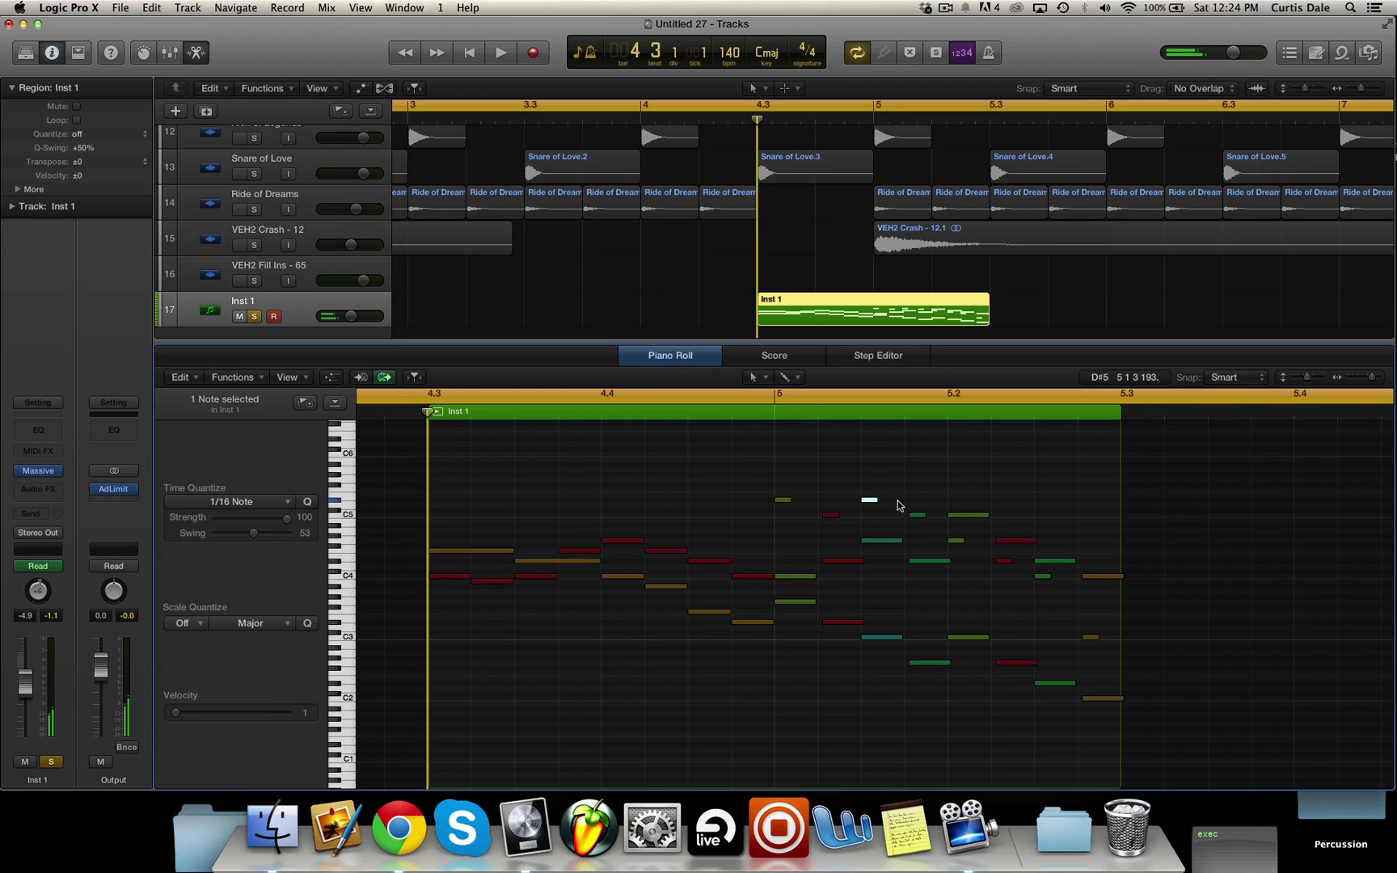
pyautogui.click(917, 516)
pyautogui.click(956, 541)
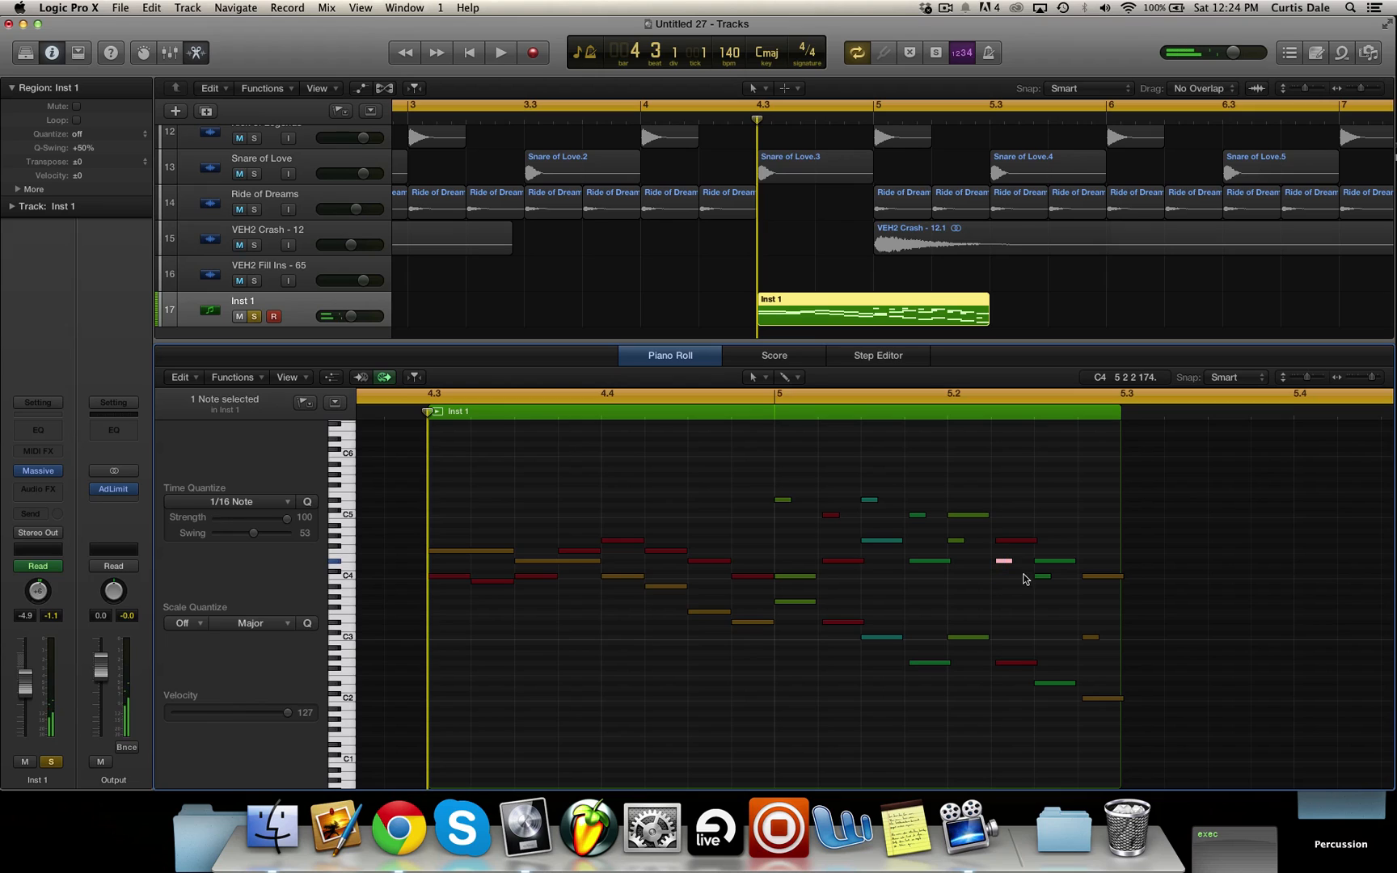
pyautogui.moveTo(966, 477); pyautogui.dragTo(1113, 574)
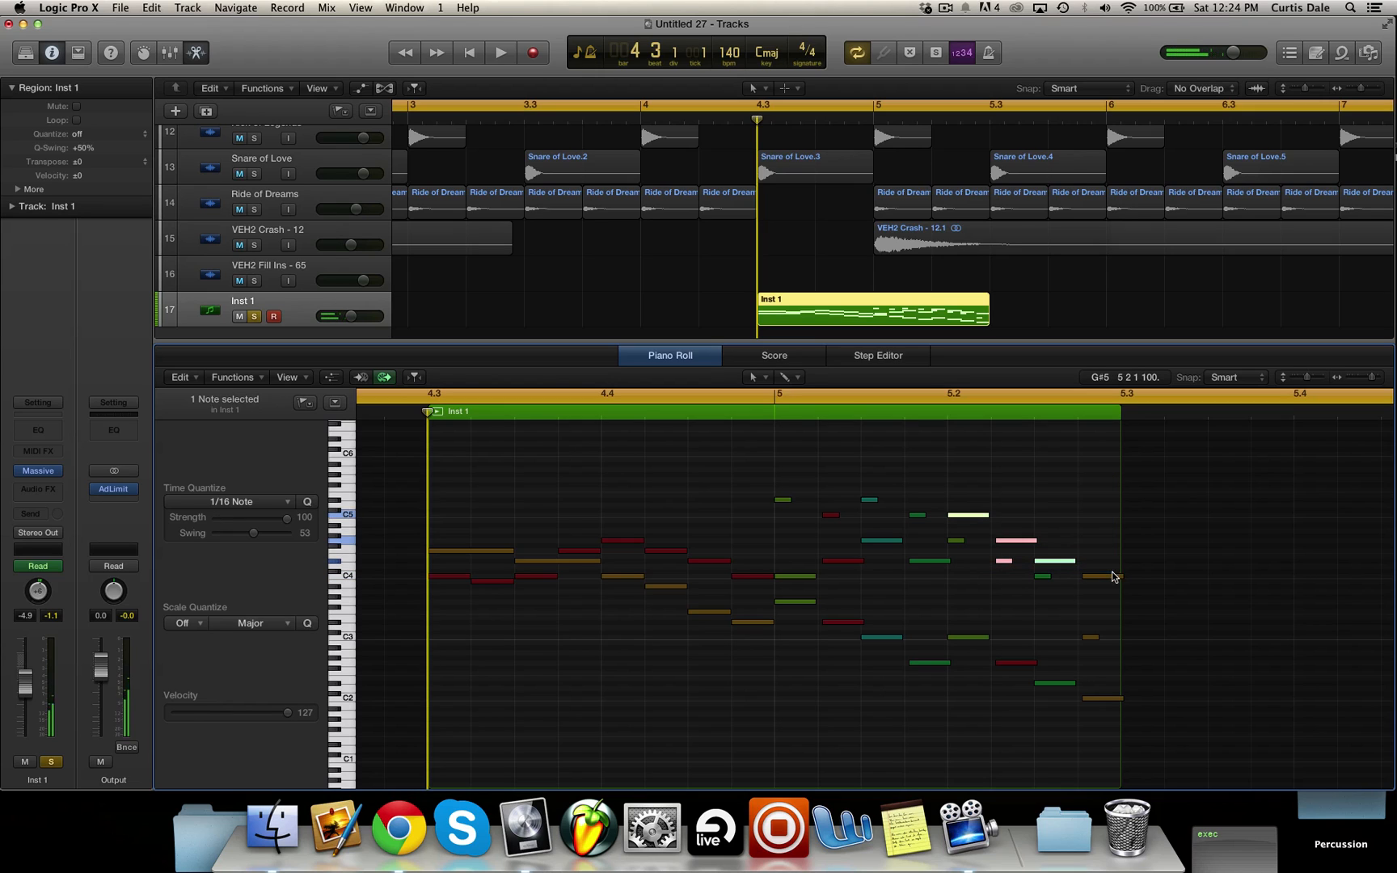
pyautogui.click(978, 475)
pyautogui.click(983, 516)
pyautogui.moveTo(1024, 526); pyautogui.dragTo(1059, 562)
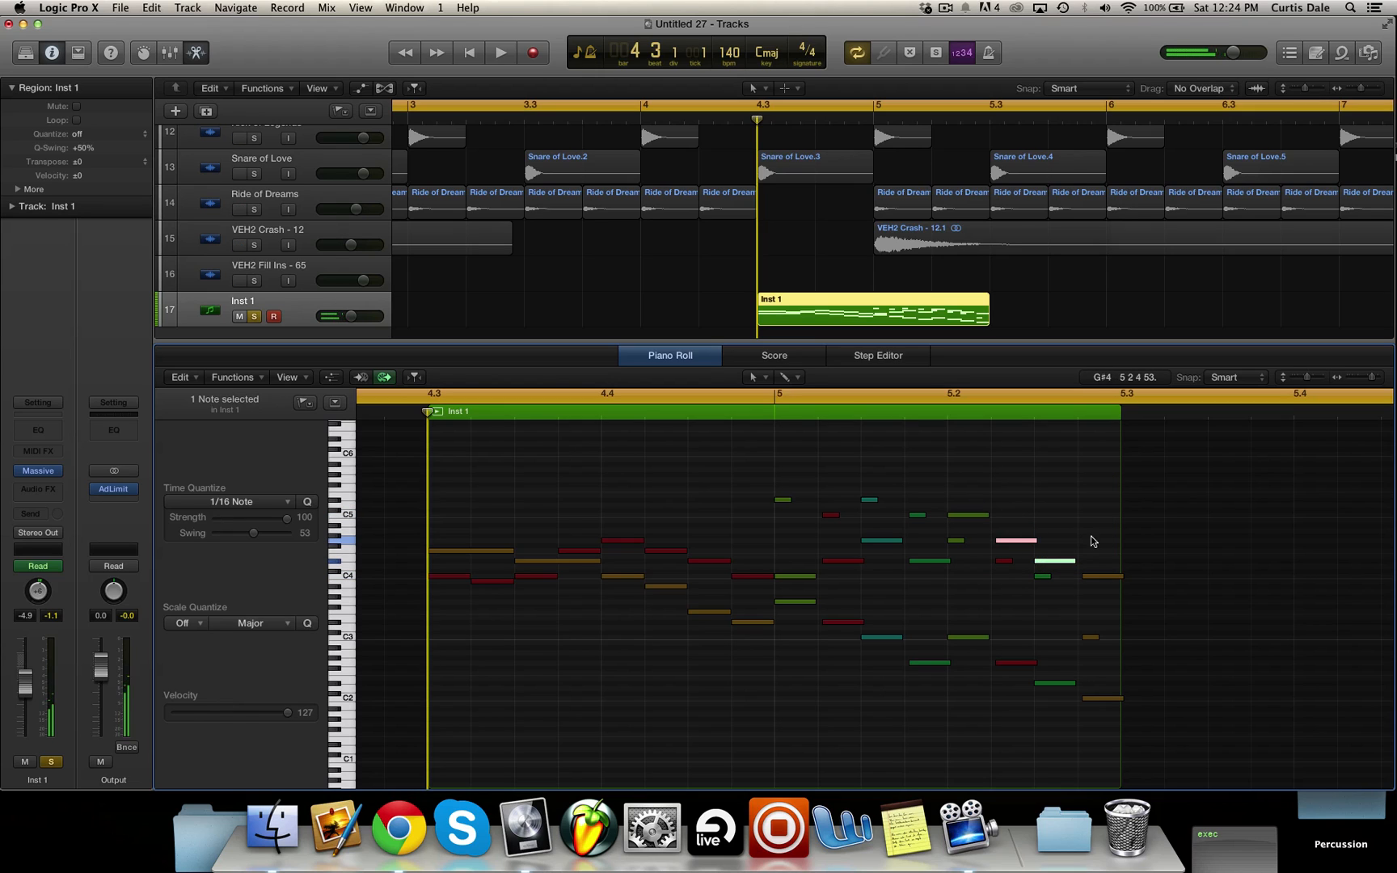
pyautogui.click(1103, 575)
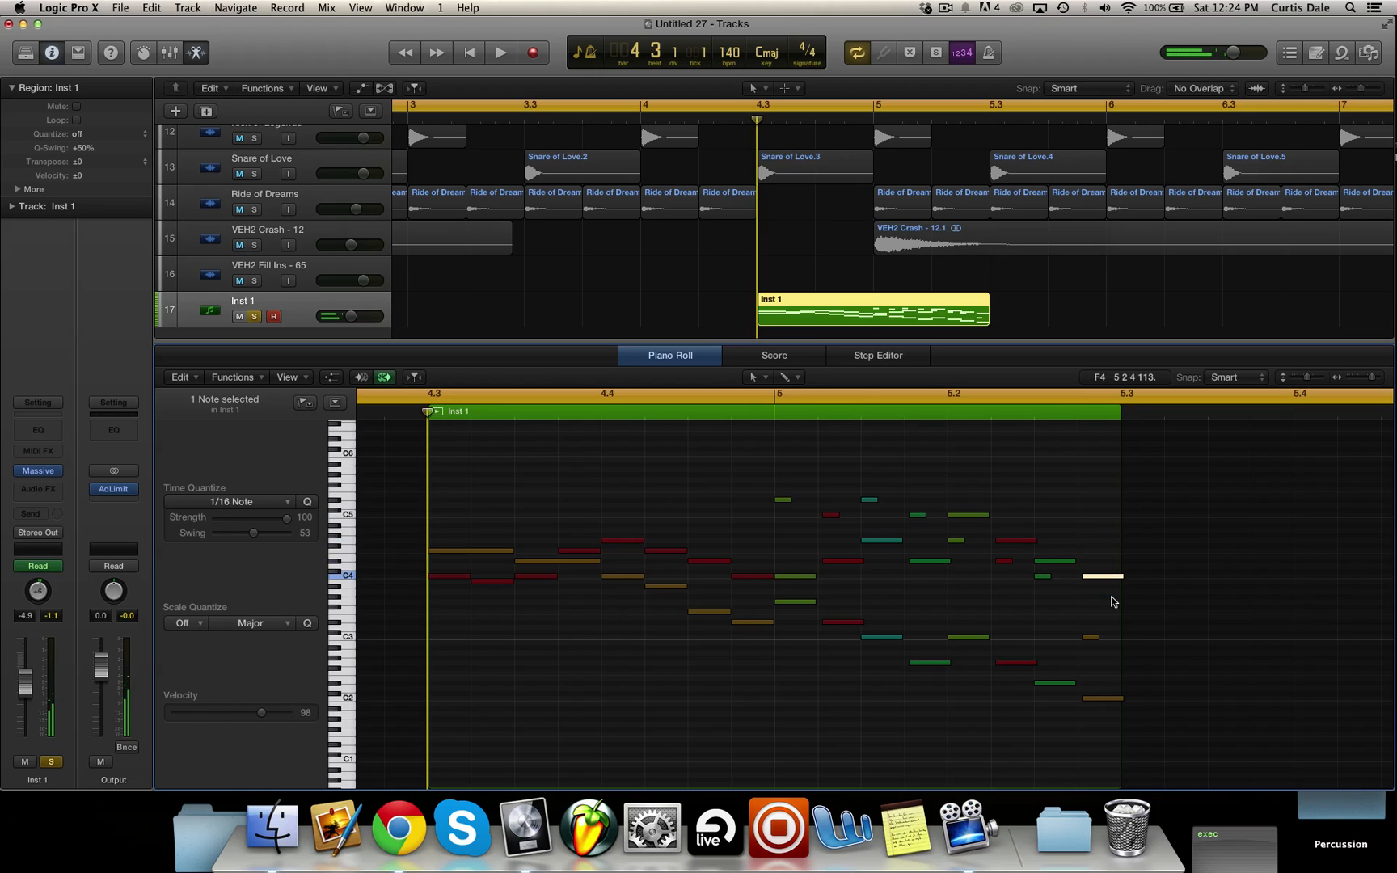
# Close the Piano Roll and shorten the Inst 1 region so it ends at bar 5
pyautogui.click(708, 358)
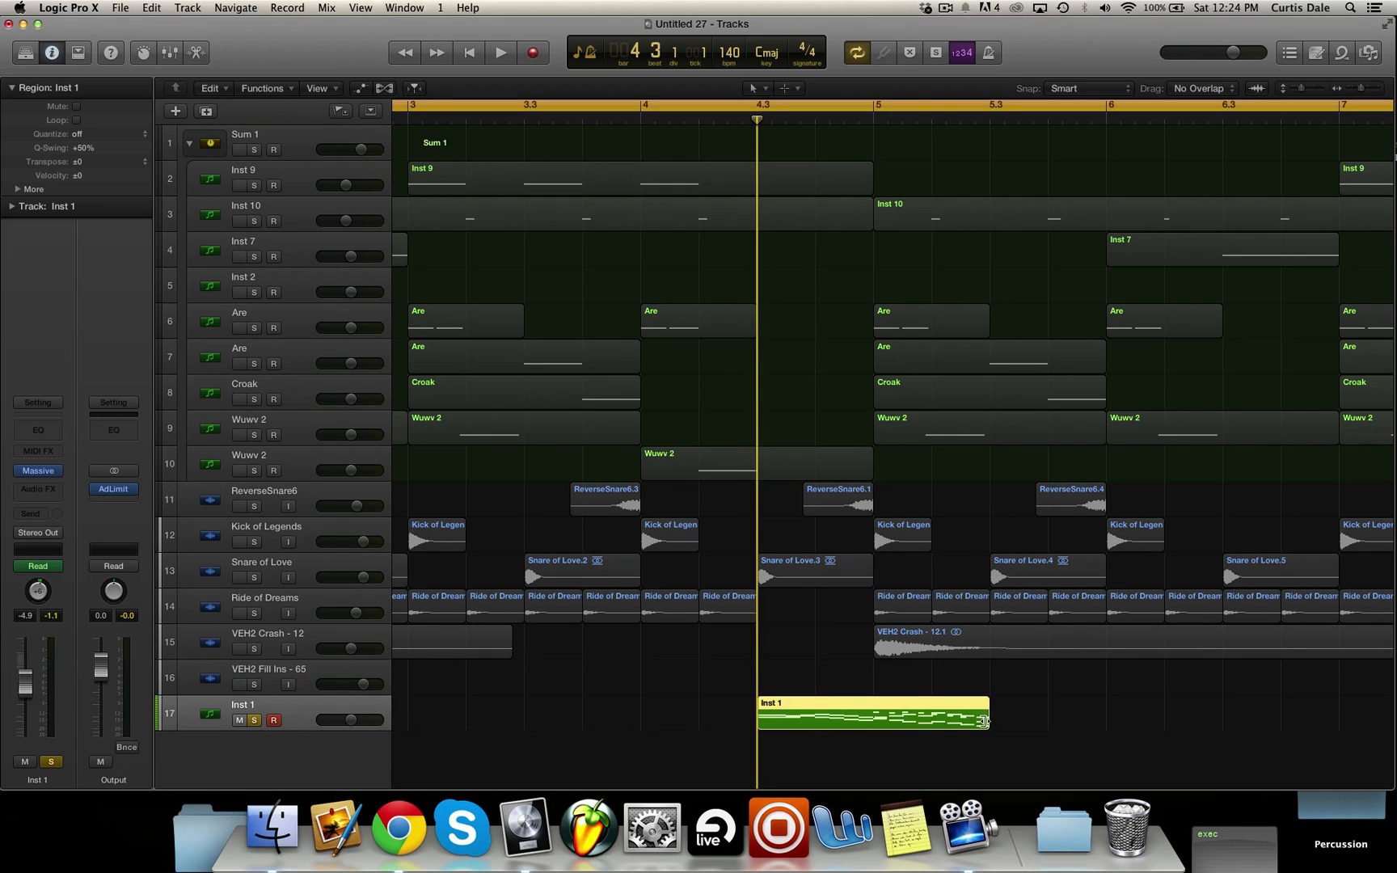
pyautogui.moveTo(990, 712); pyautogui.dragTo(873, 714)
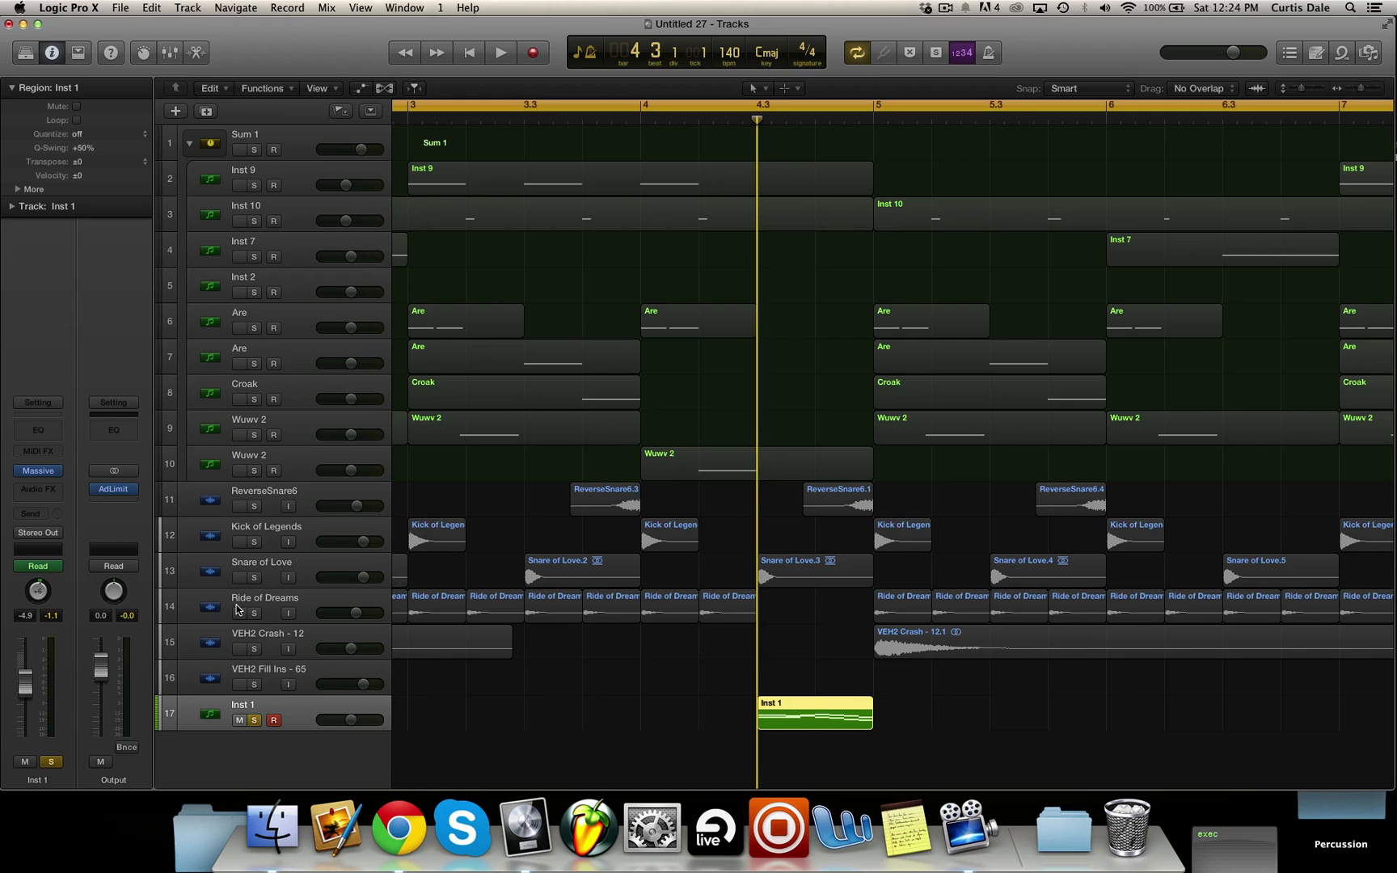
# Solo the ReverseSnare6 through VEH2 Fill Ins - 65 tracks with Inst 1, play from bar 3 and from bar 7, and deselect the regions
pyautogui.moveTo(255, 686); pyautogui.dragTo(256, 509)
pyautogui.doubleClick(437, 114)
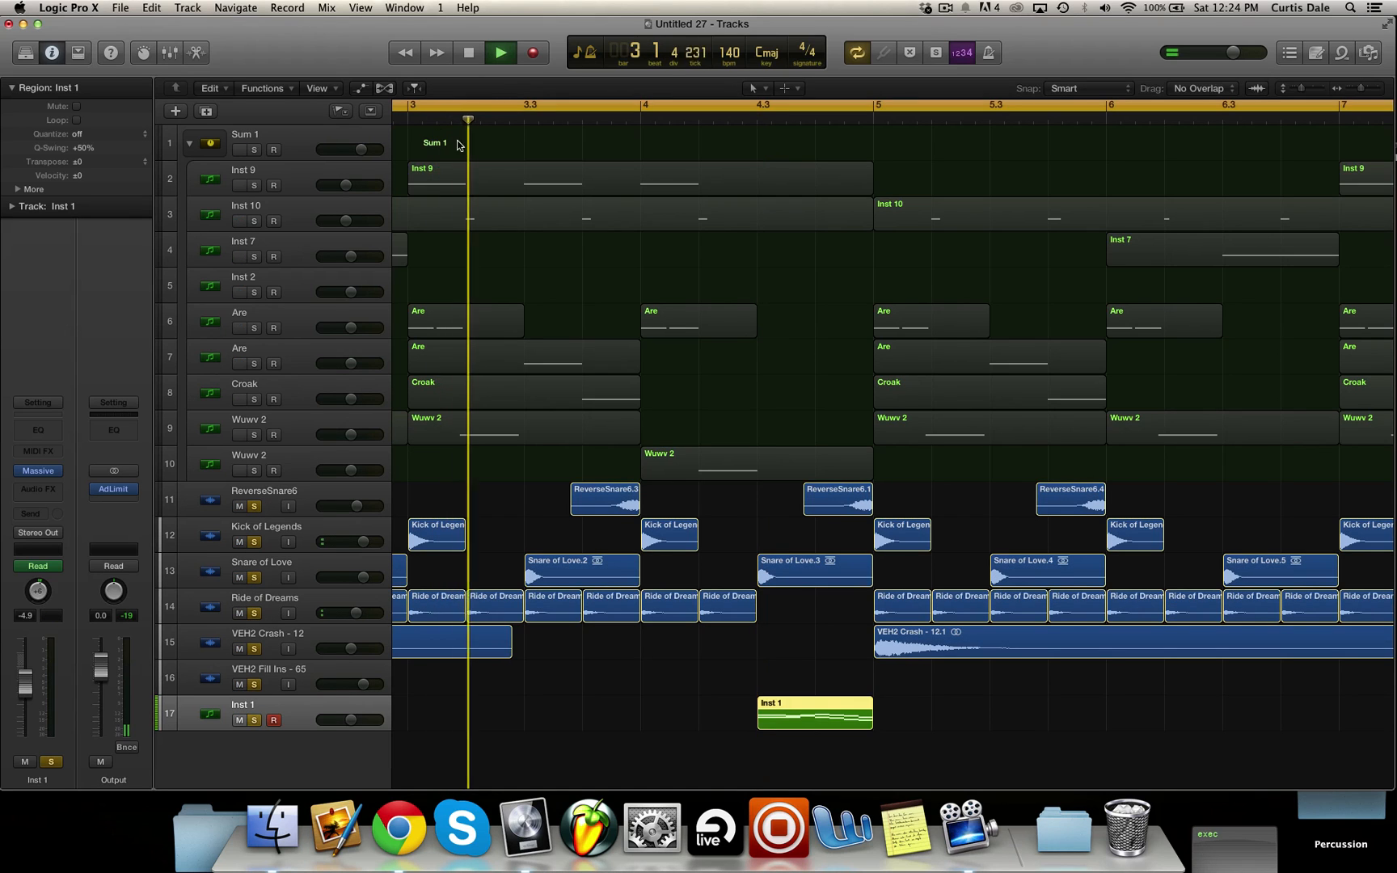
pyautogui.hscroll(5, 830, 598)
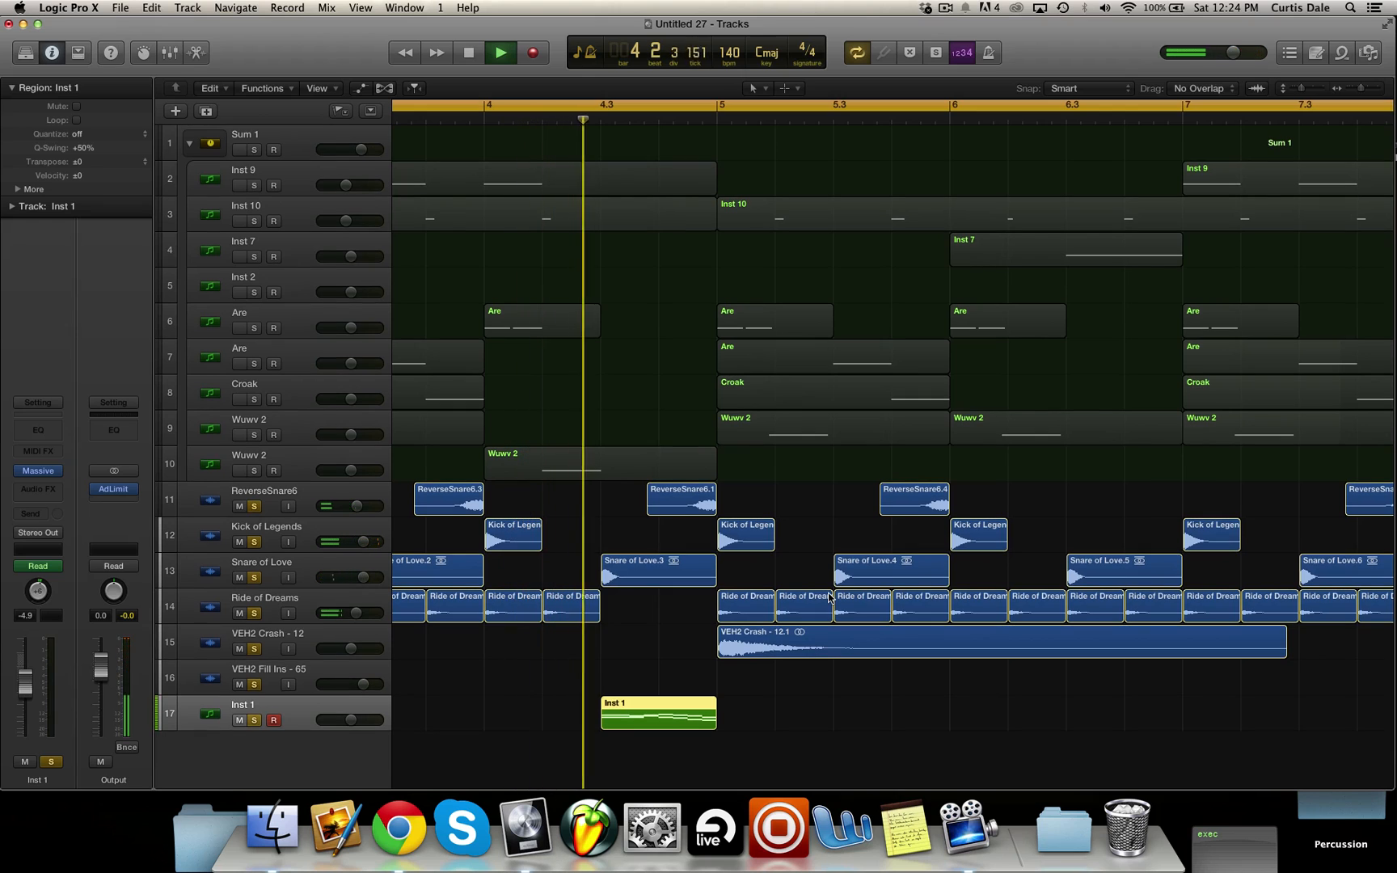
pyautogui.moveTo(1361, 88); pyautogui.dragTo(1357, 88)
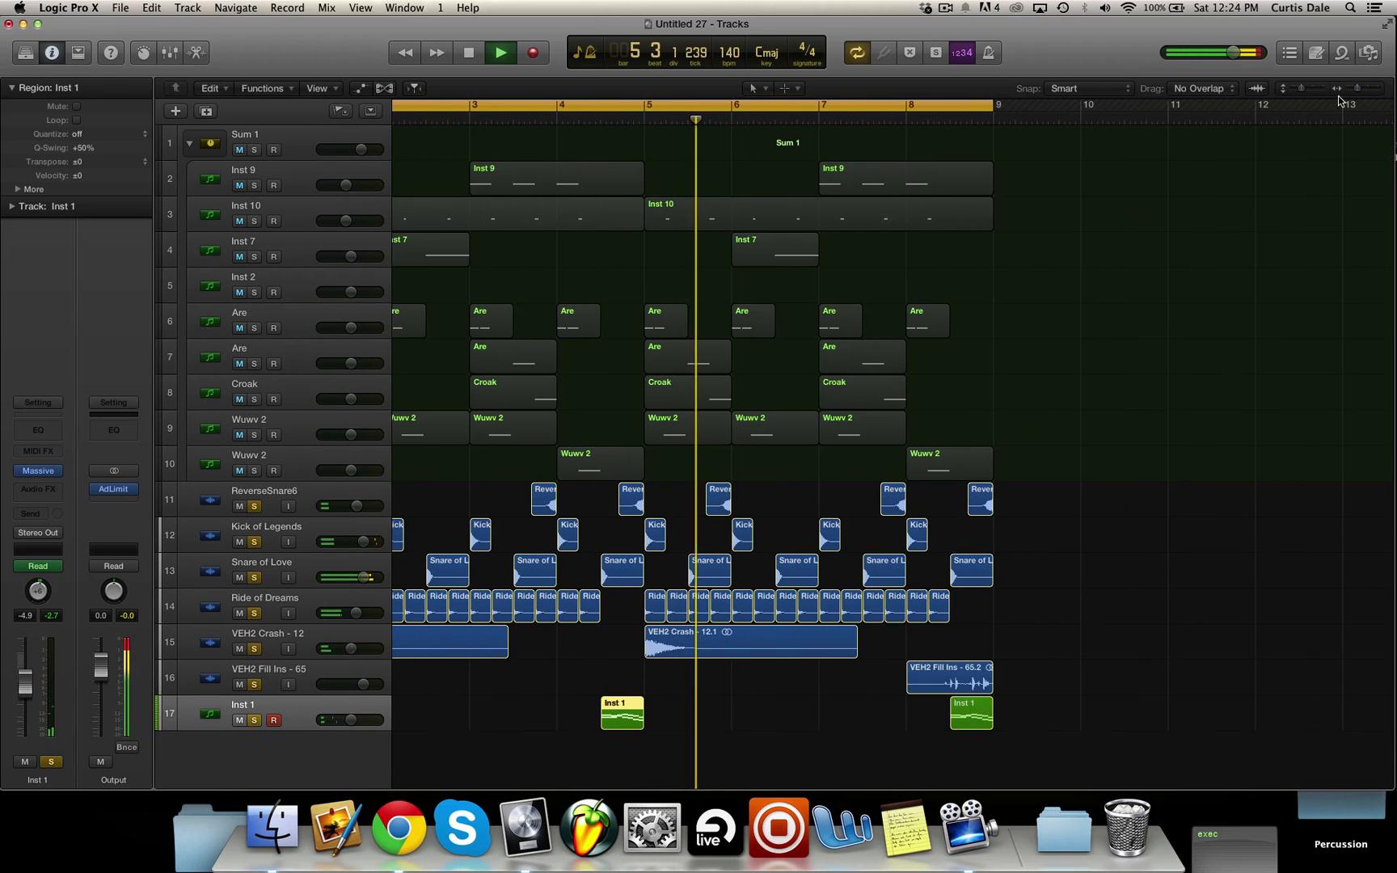
pyautogui.doubleClick(925, 123)
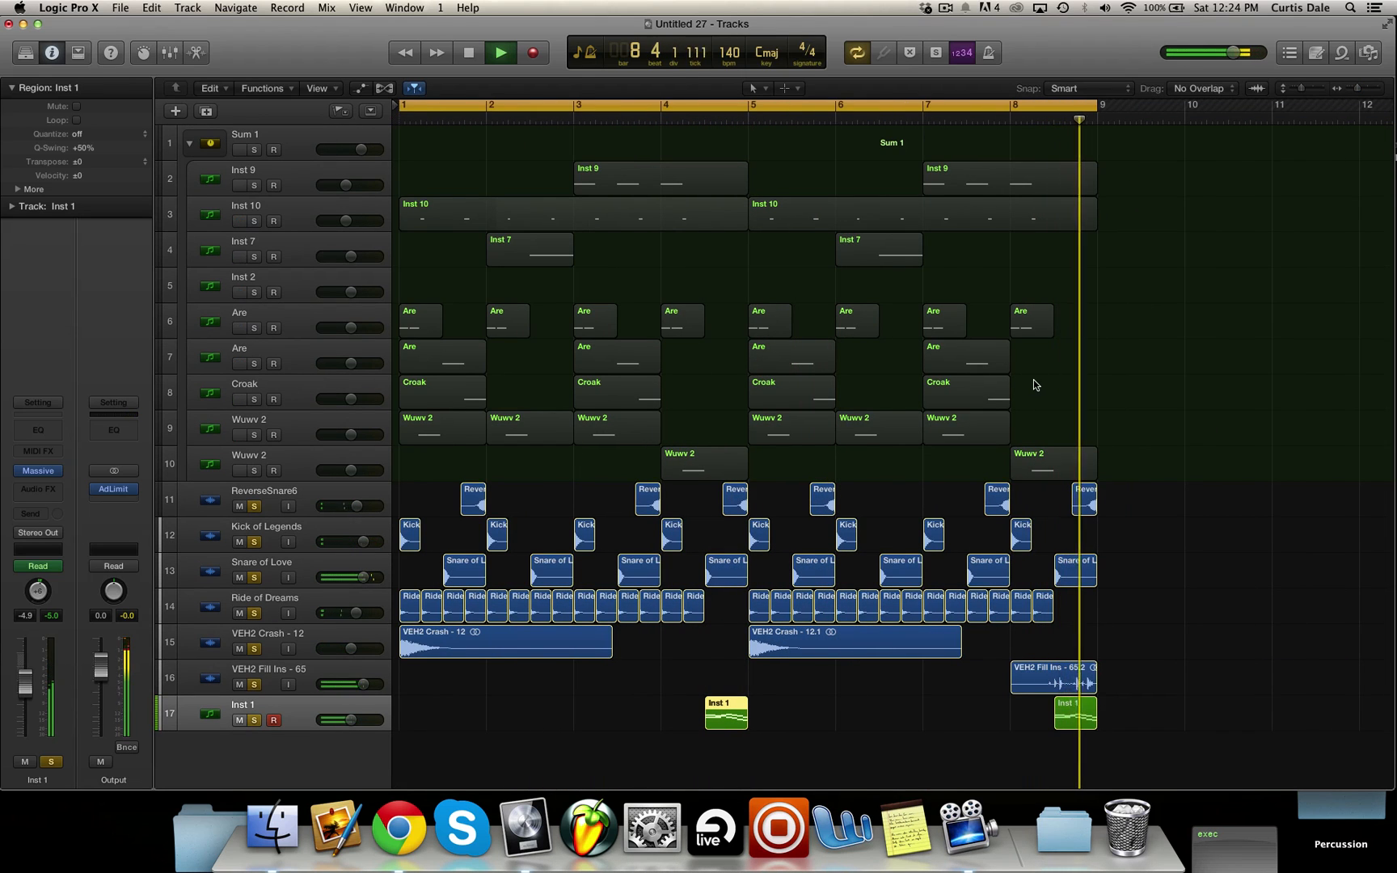
pyautogui.press('space')
pyautogui.click(1136, 540)
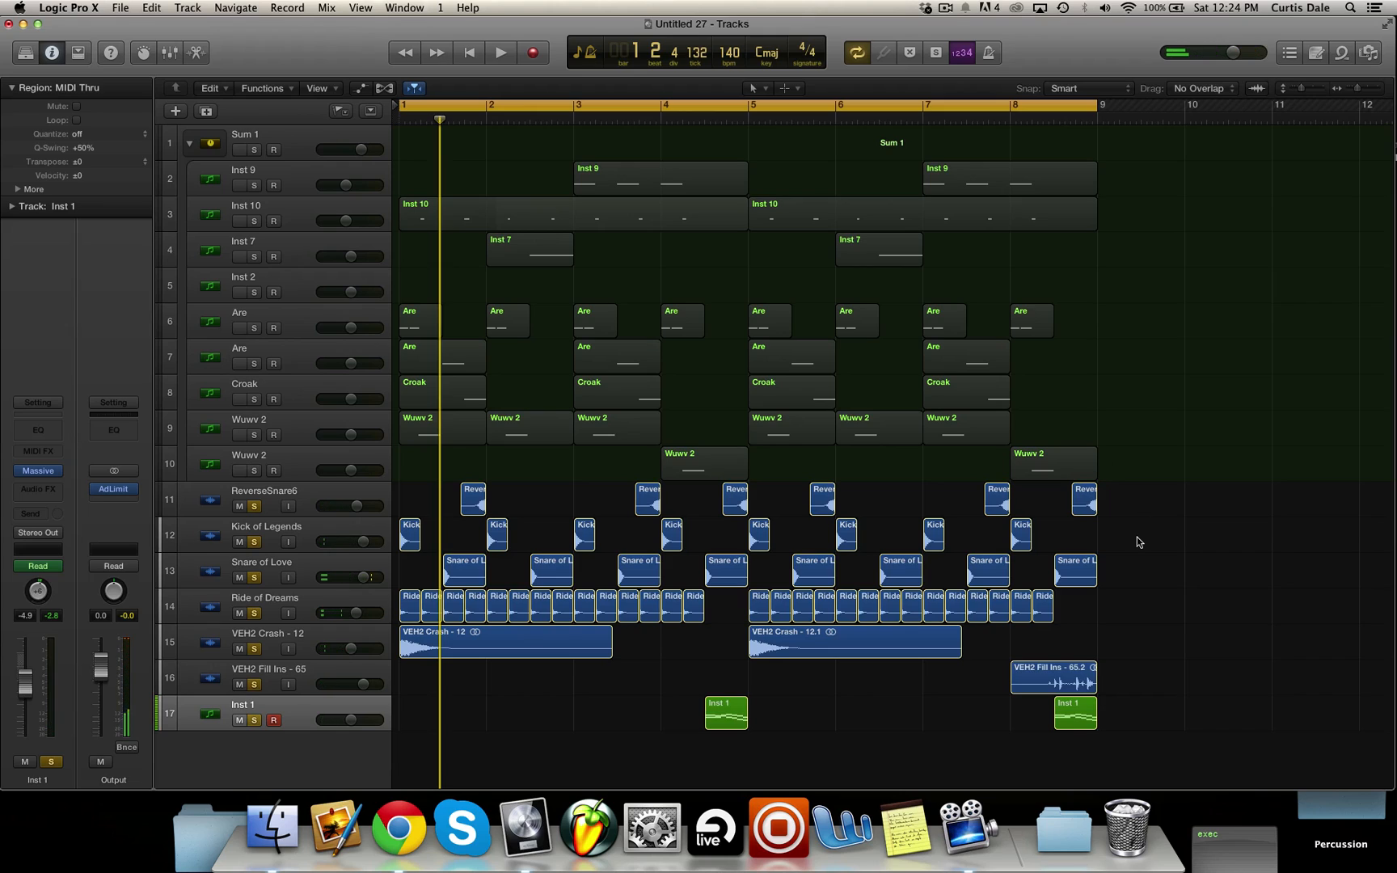